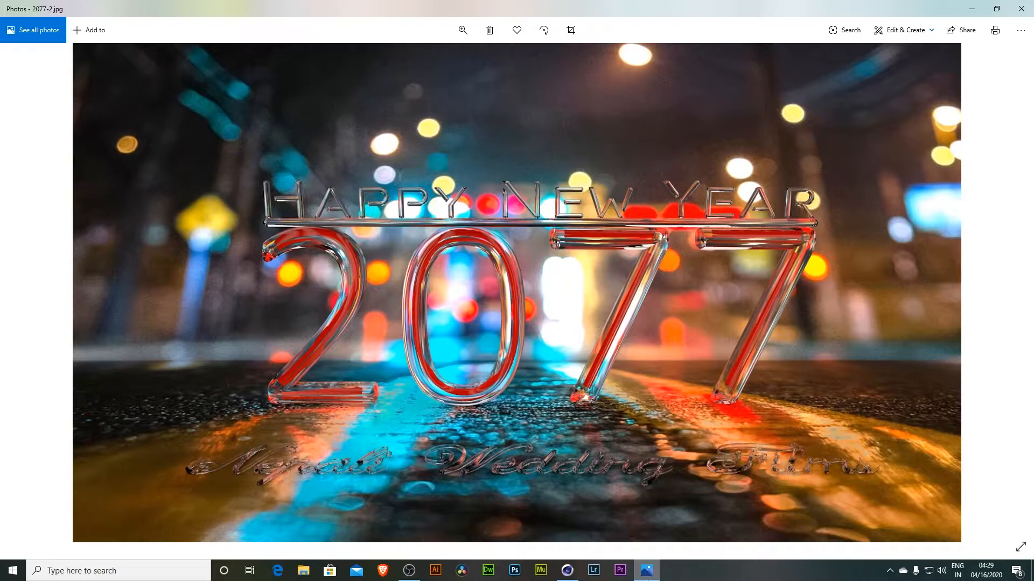
- Switch to the reference project and inspect the 2077 scene through its camera and from other angles
left_click(567, 570)
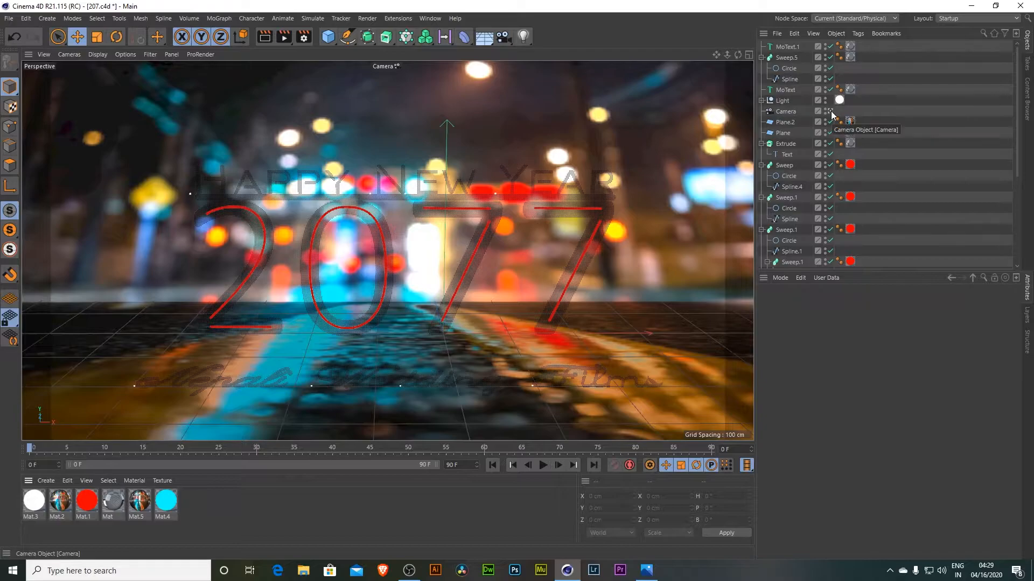
left_click(831, 112)
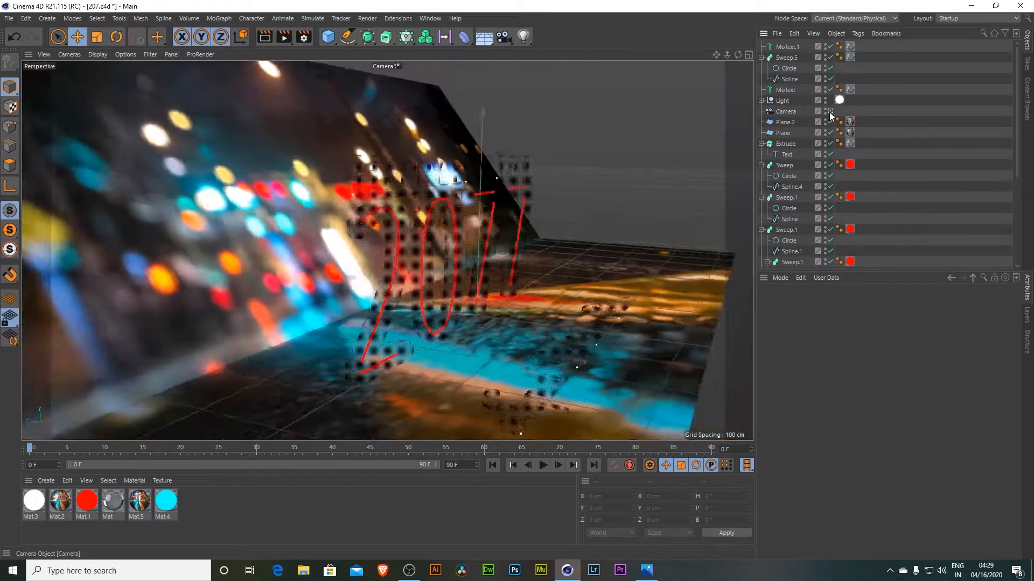
left_click_drag(728, 57, 477, 186)
left_click_drag(738, 54, 636, 67)
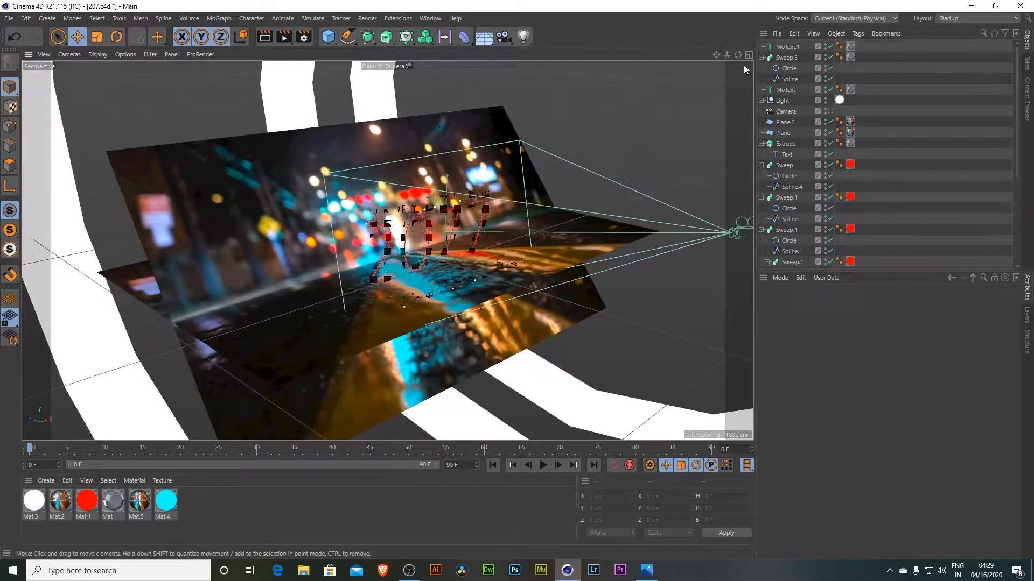
left_click_drag(738, 54, 714, 101)
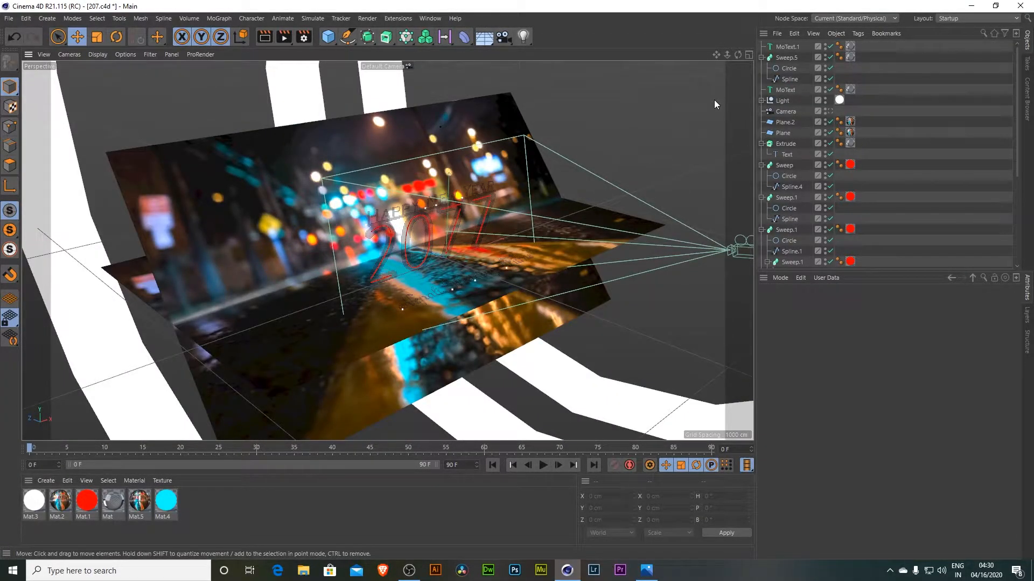
left_click_drag(716, 55, 637, 191)
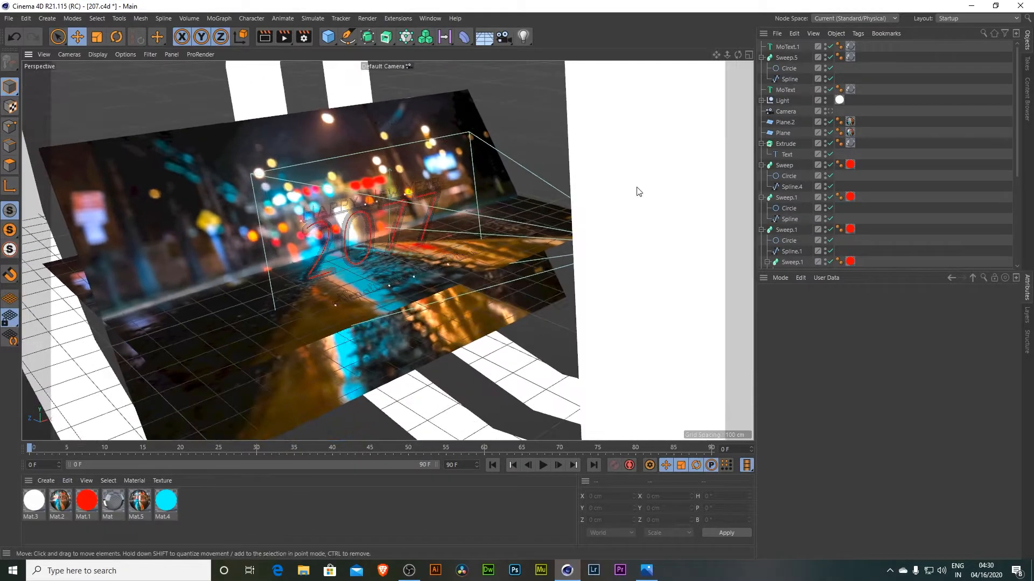
- Create a new project and add a MoText object
key("ctrl+n")
left_click_drag(614, 248, 595, 246, "alt")
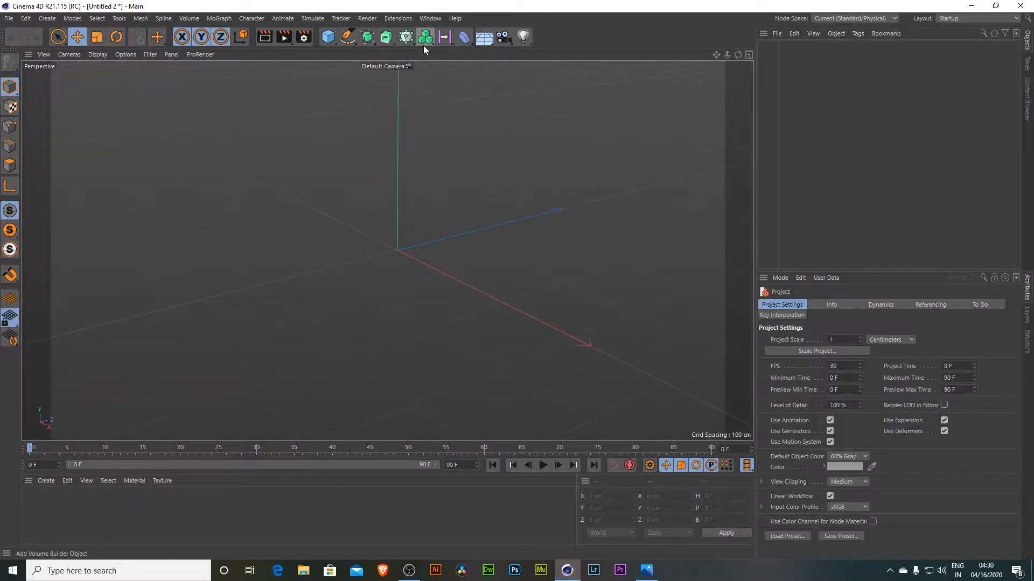
left_click(218, 18)
left_click(233, 110)
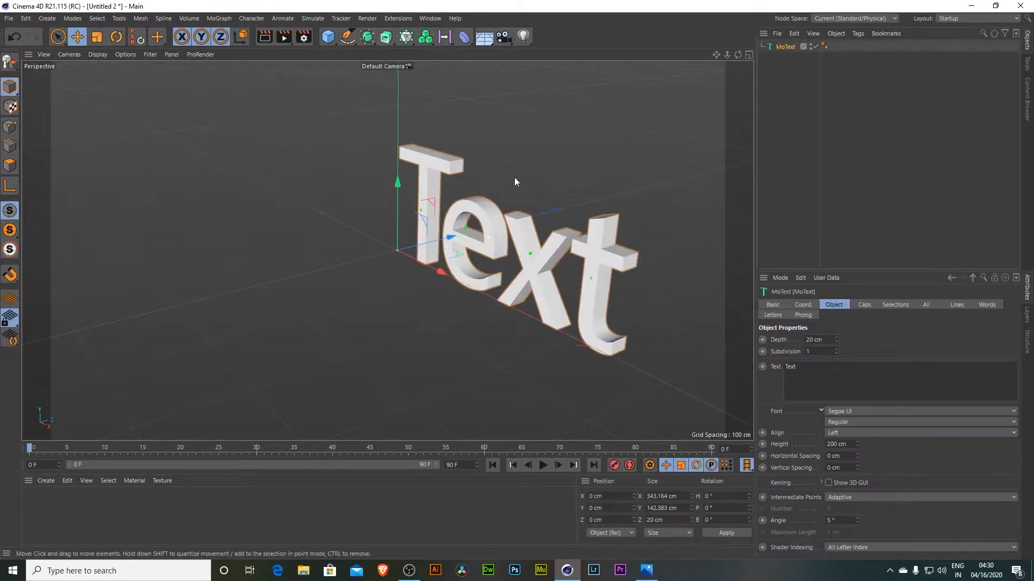
- Set the MoText's text to 42
left_click(860, 413)
left_click(803, 385)
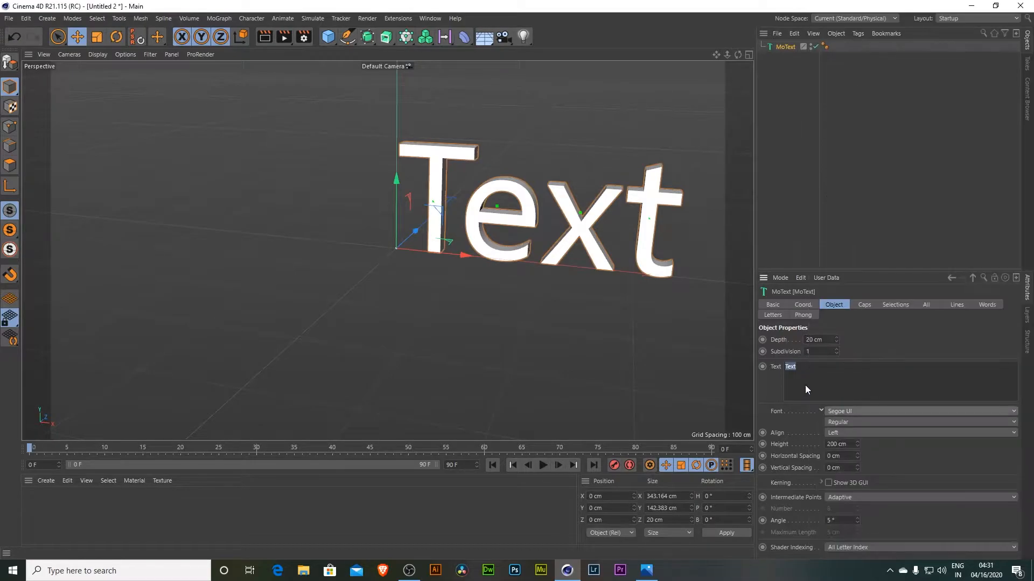
type("42")
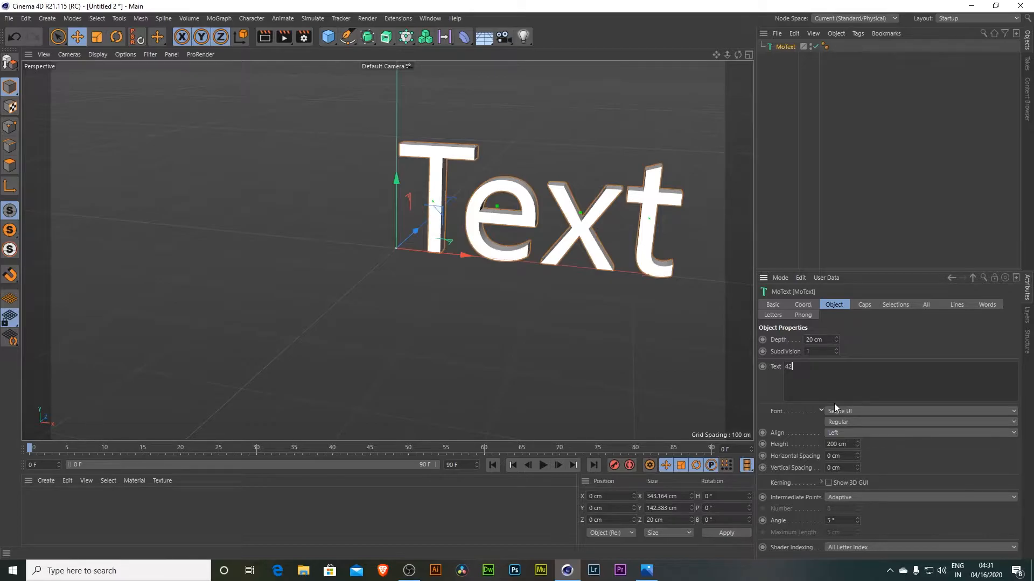
- Change the MoText font to Calibri
left_click(844, 411)
left_click(846, 411)
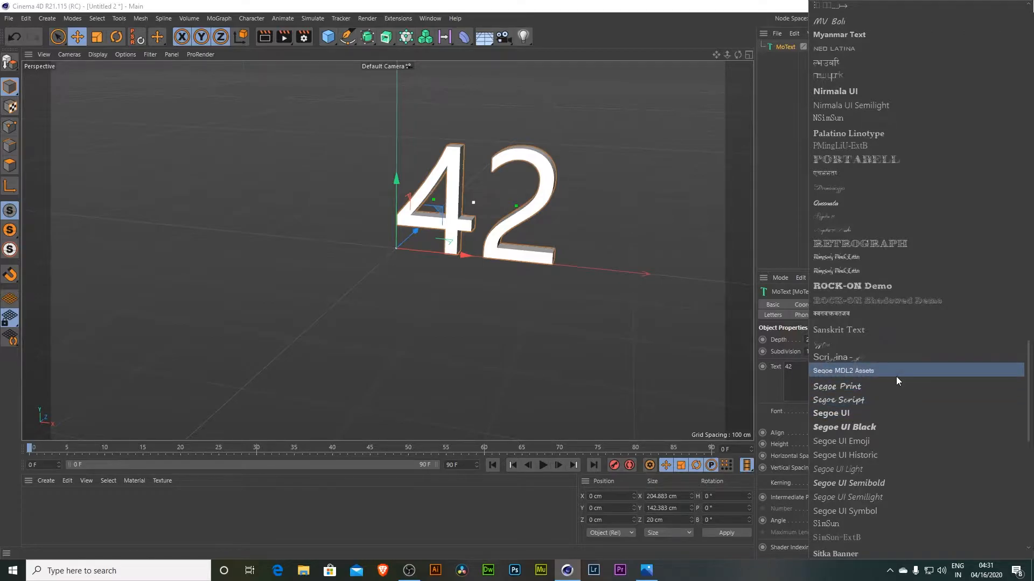
scroll(919, 331, "up", 9)
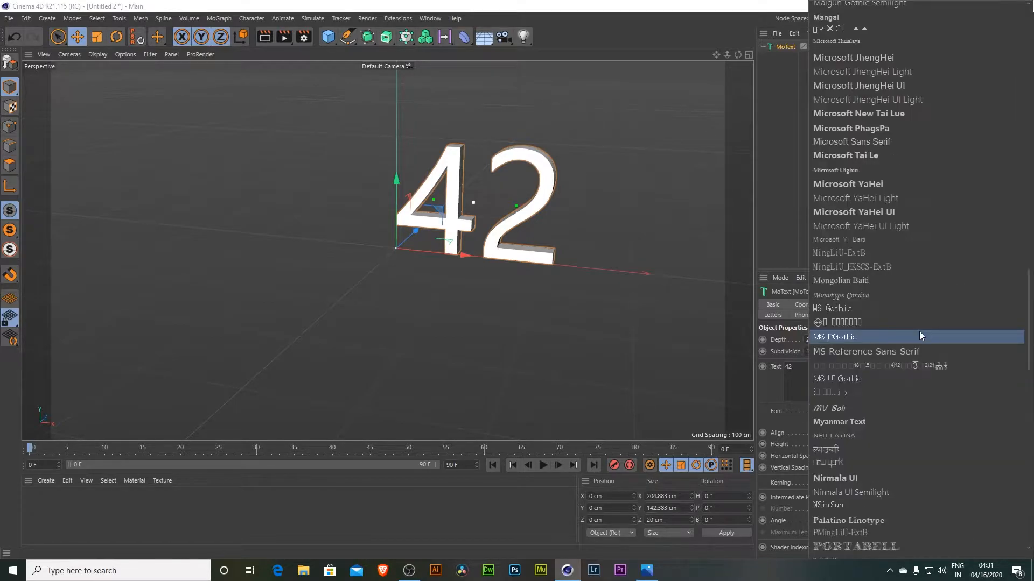
scroll(919, 331, "up", 4)
left_click(867, 219)
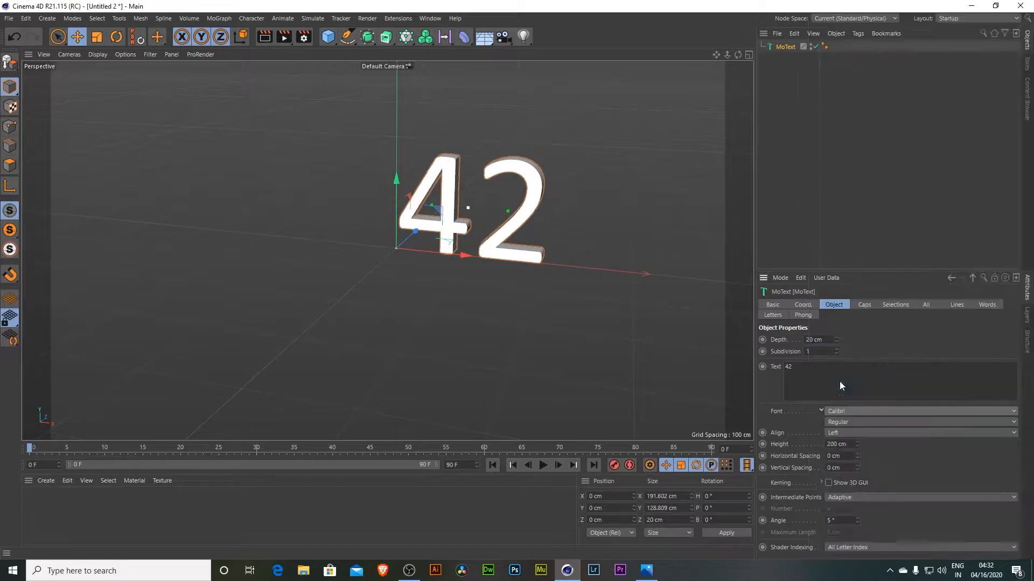
- Set the text alignment to Middle
left_click_drag(738, 54, 760, 38)
left_click(847, 423)
left_click(847, 422)
left_click(857, 434)
left_click(848, 457)
scroll(387, 251, "up", 5)
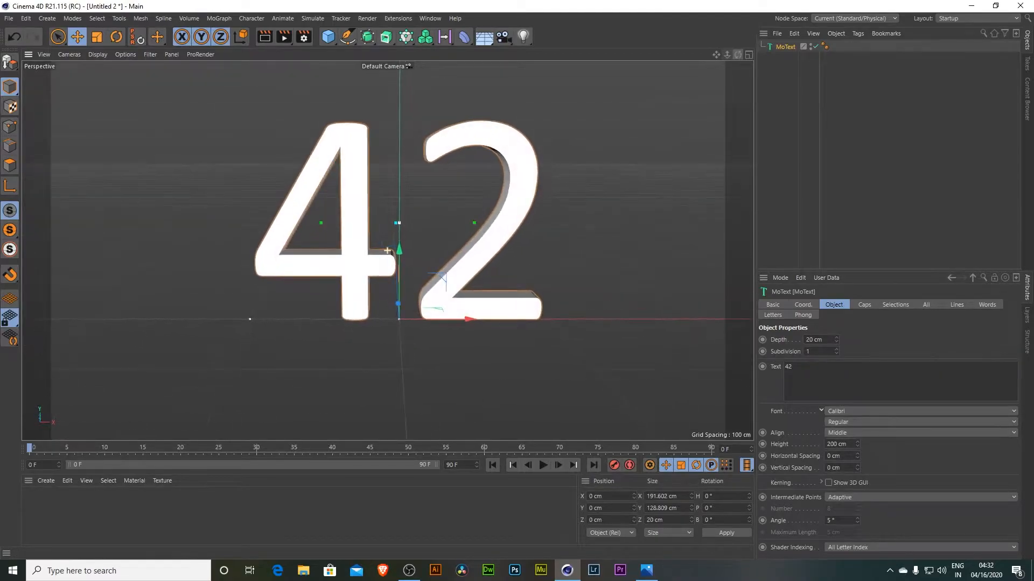
- Compare the reference image with the 42 text from different angles
left_click(646, 570)
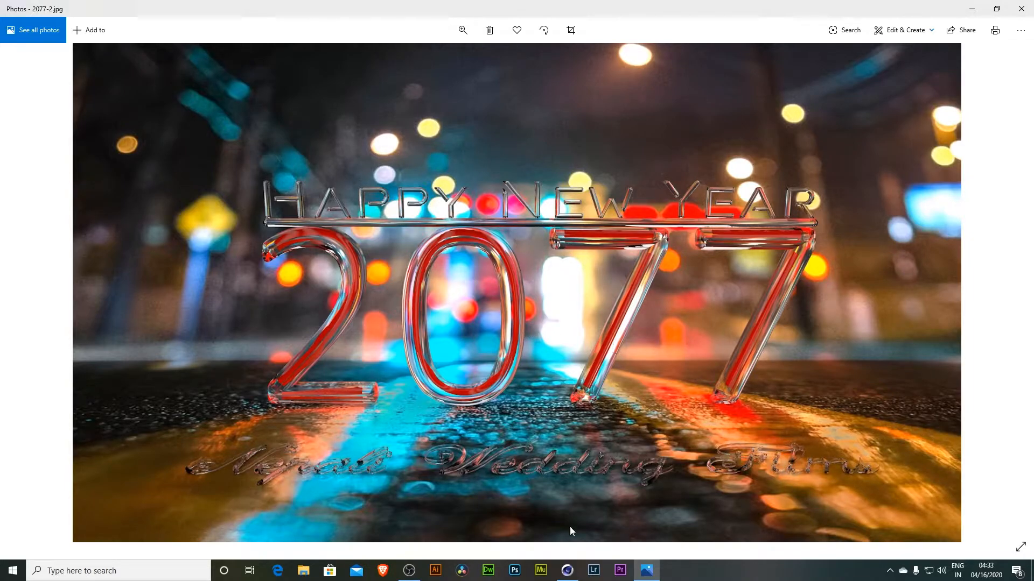
left_click(567, 570)
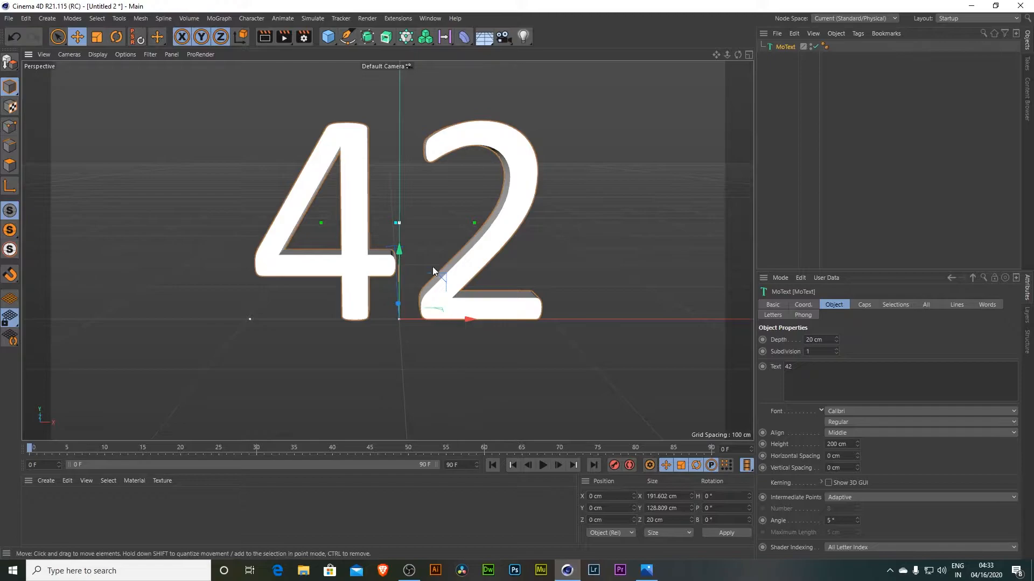
left_click_drag(738, 55, 622, 309)
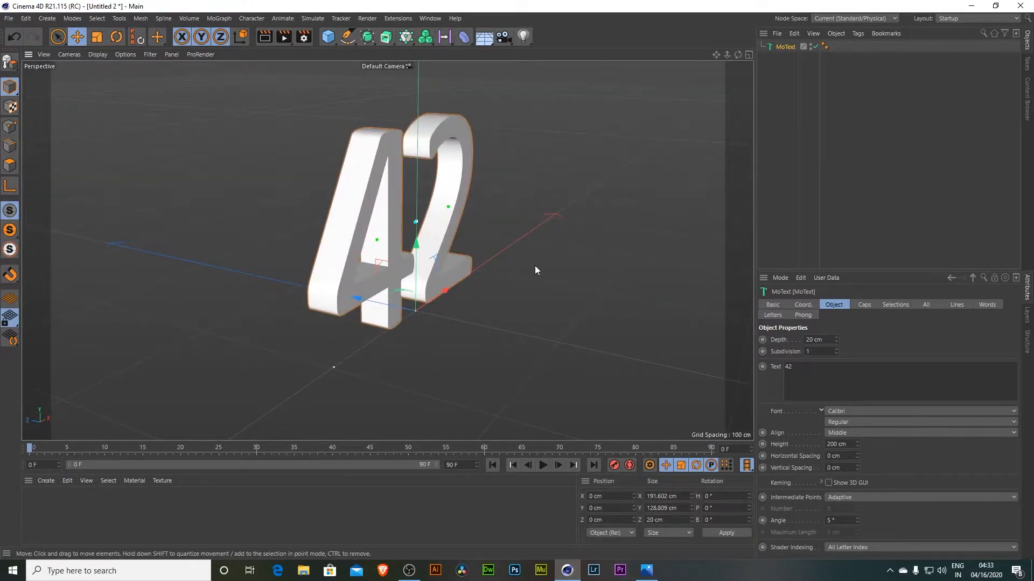
left_click(646, 570)
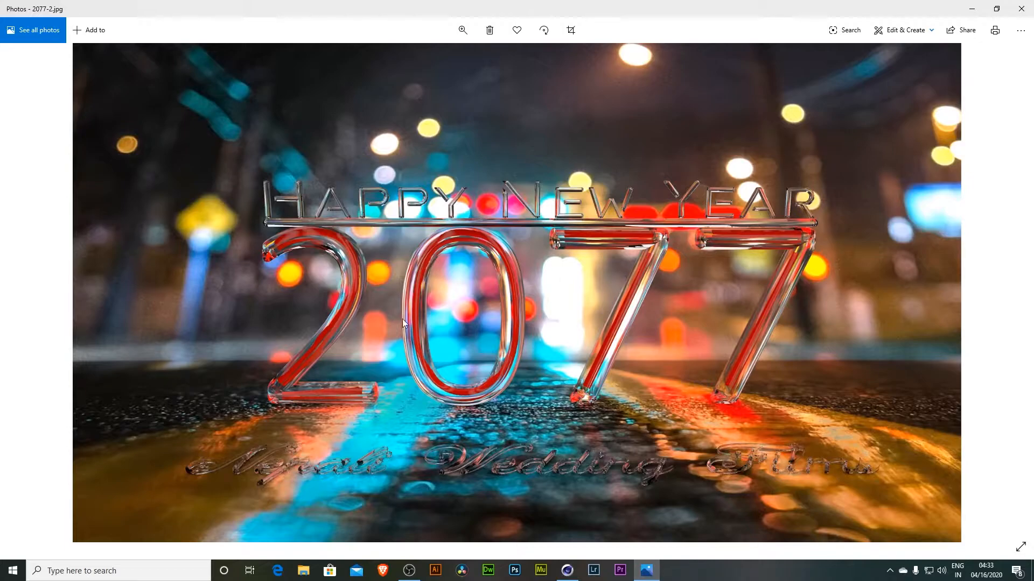
key("alt+Tab")
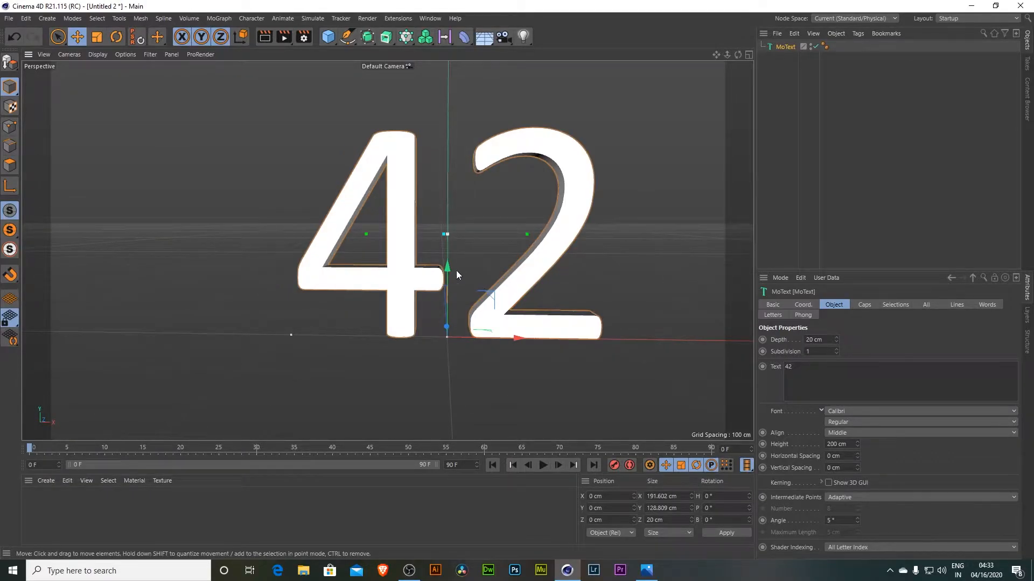
left_click(646, 572)
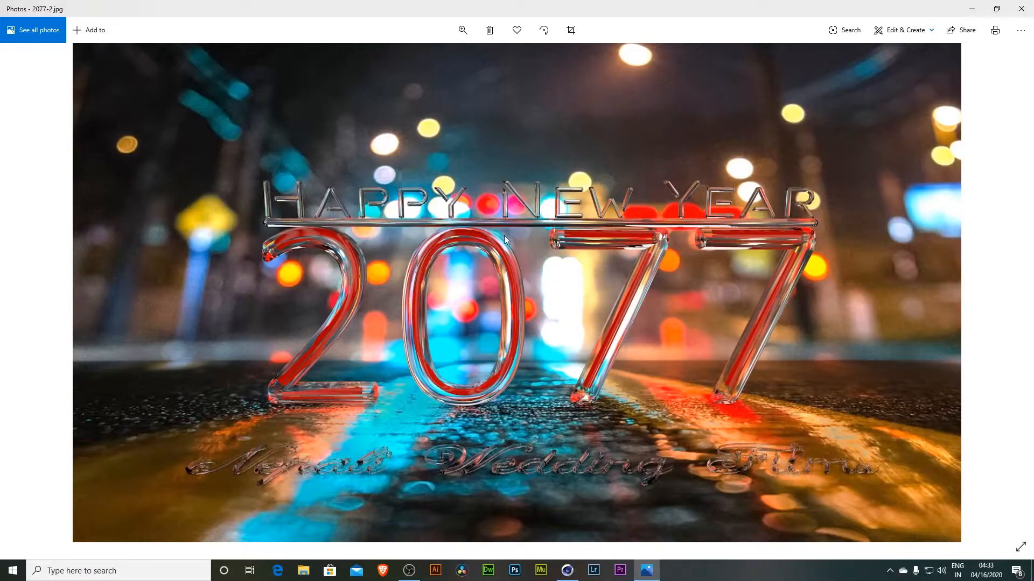
left_click(567, 570)
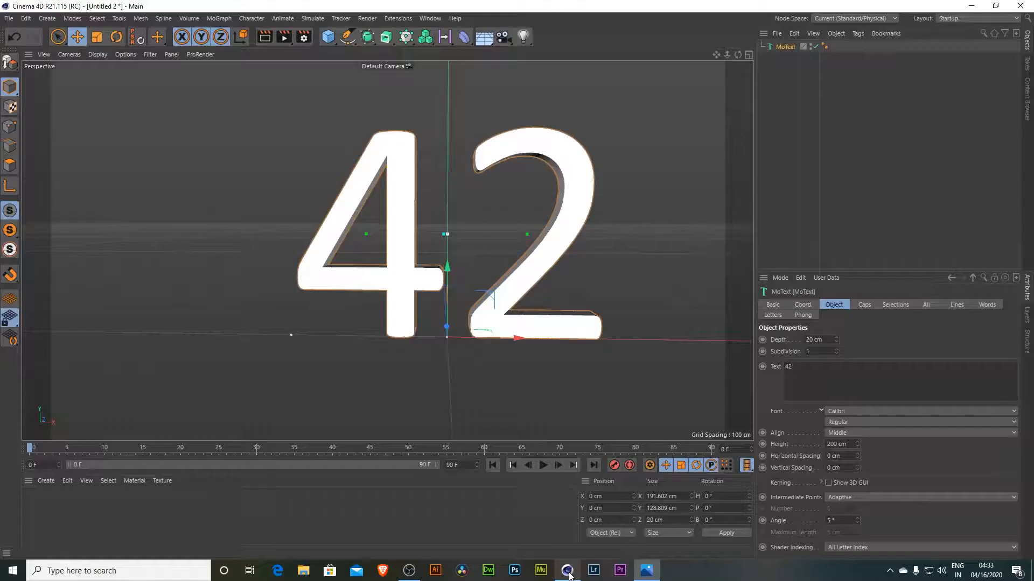
- Try starting a Spline Pen line on the 4's crossbar in the front view
middle_click(439, 255)
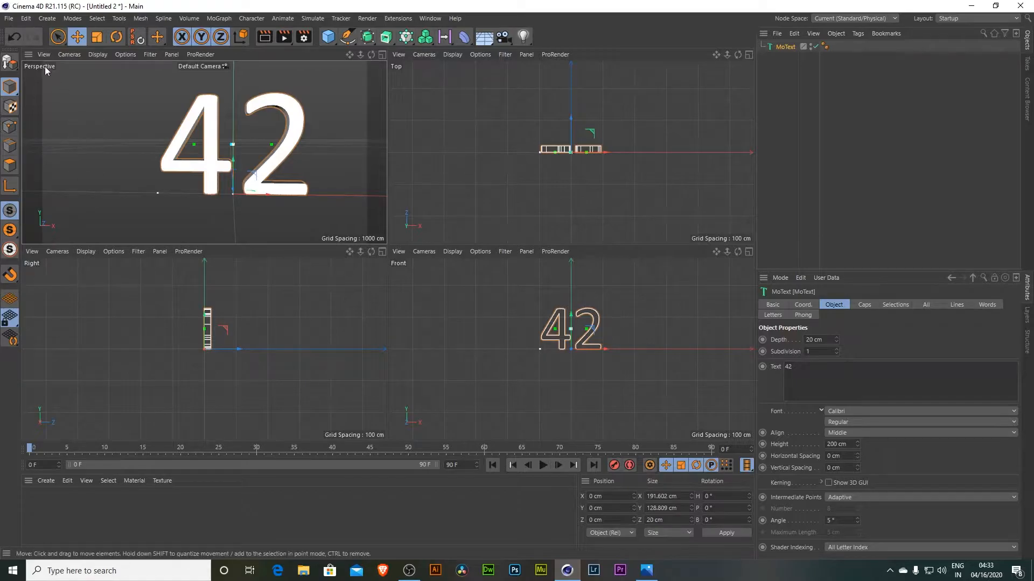
left_click_drag(373, 53, 638, 57)
left_click_drag(737, 55, 770, 64)
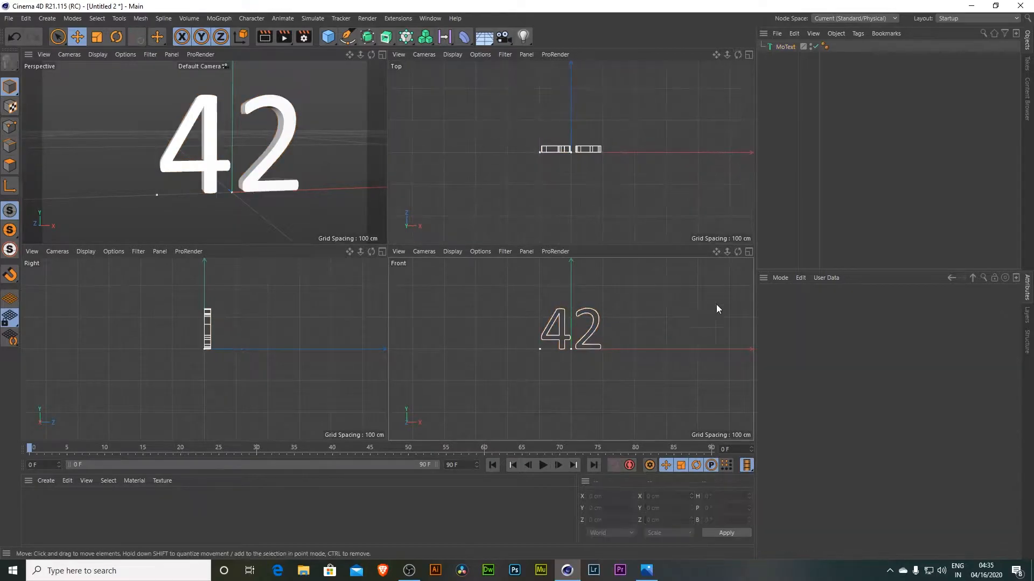
middle_click(641, 334)
scroll(406, 178, "up", 8)
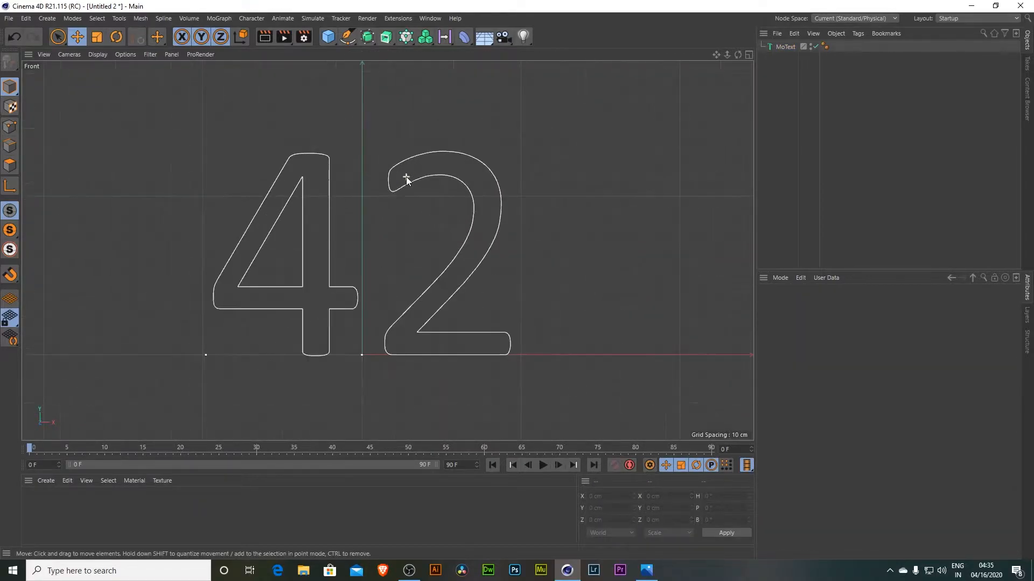
scroll(406, 178, "up", 2)
left_click_drag(716, 55, 746, 17)
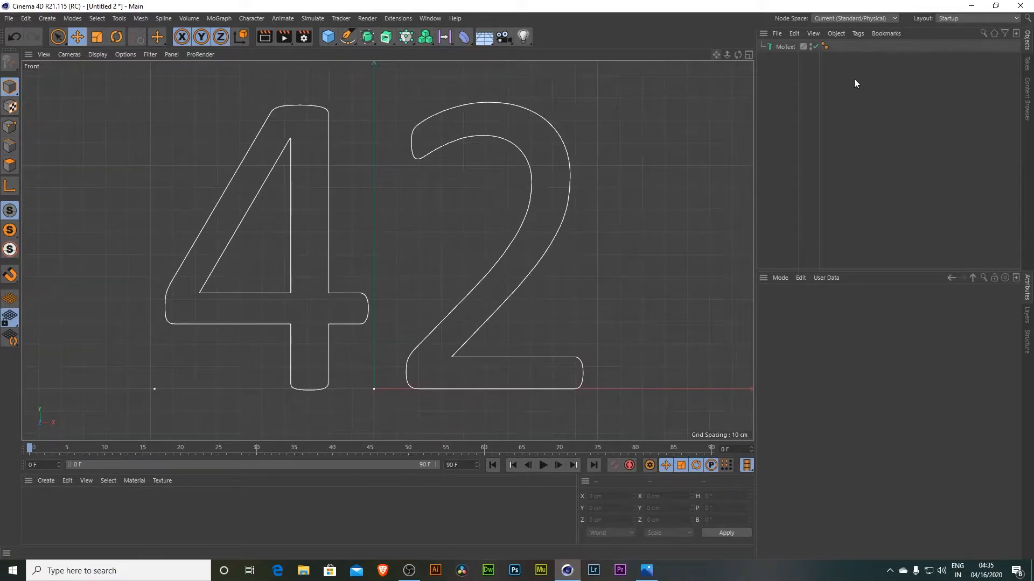
left_click(348, 39)
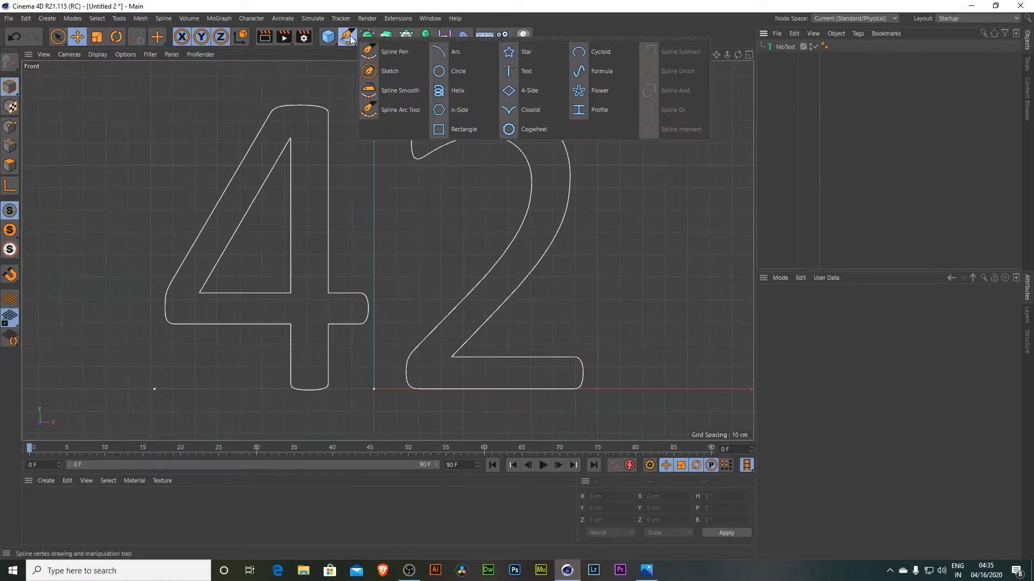
left_click(396, 51)
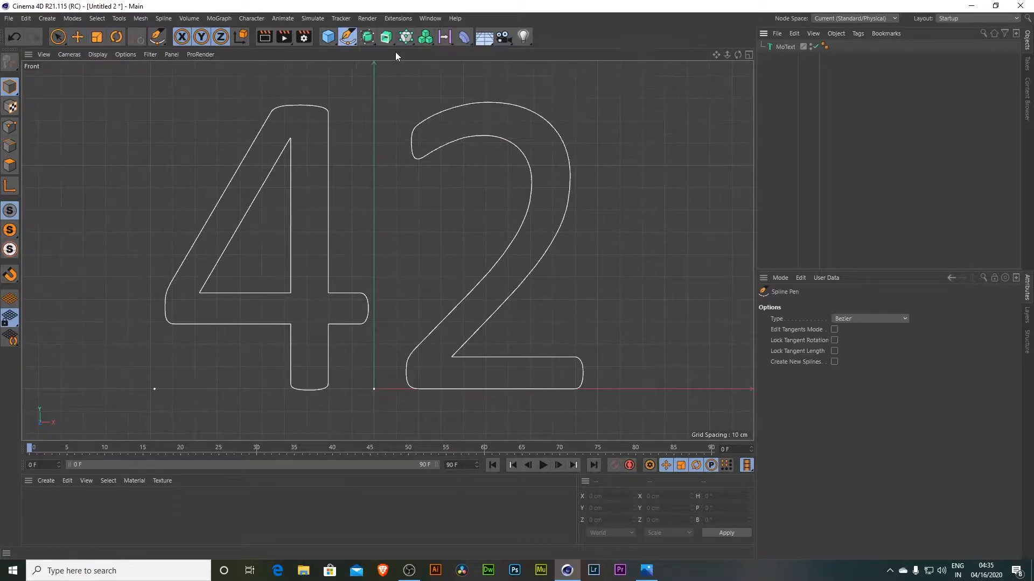
left_click(354, 311)
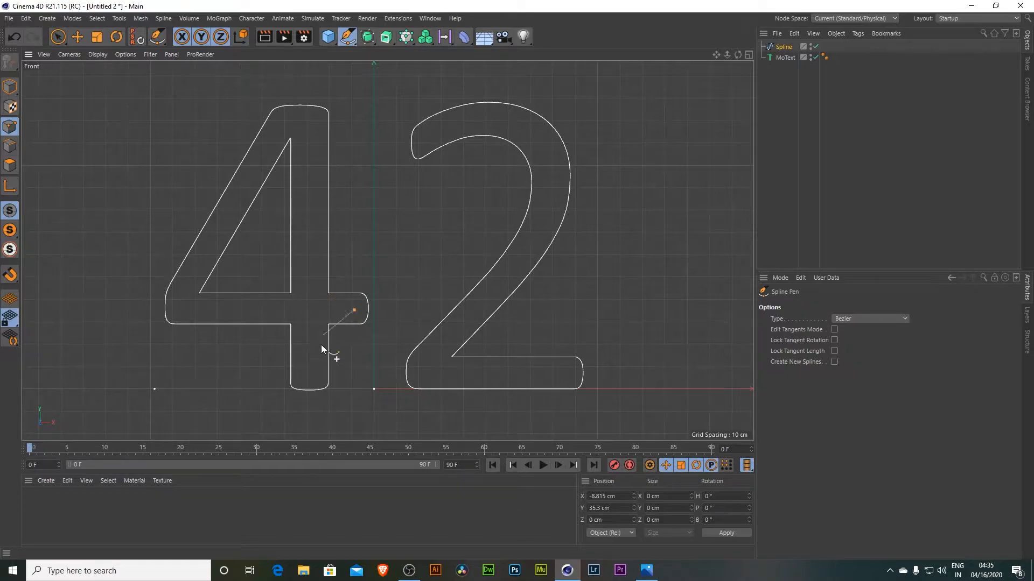
key("ctrl+z")
- Draw a horizontal spline line along the middle of the 4's crossbar with the Spline Pen
left_click(646, 569)
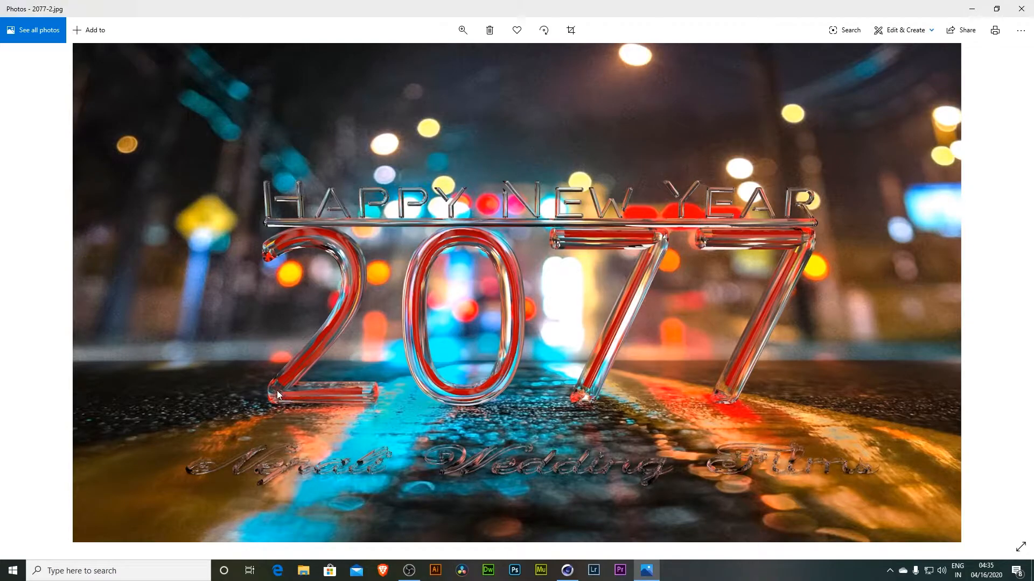
key("alt+Tab")
key("alt+Tab")
key("alt+Tab")
left_click(354, 312)
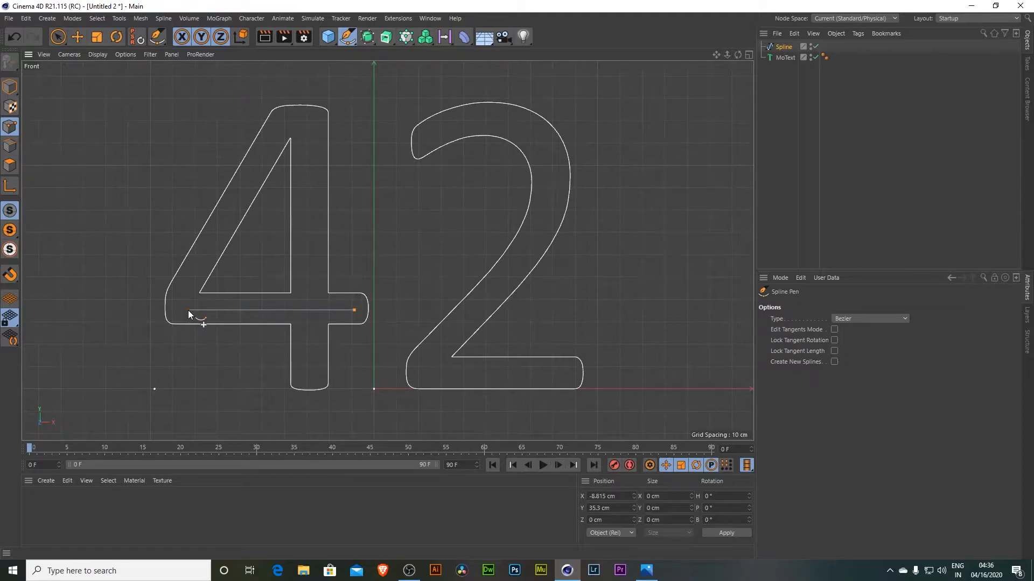
left_click(186, 310)
key("Escape")
- Draw separate spline lines along the centres of the 4's diagonal and vertical strokes
left_click(183, 289)
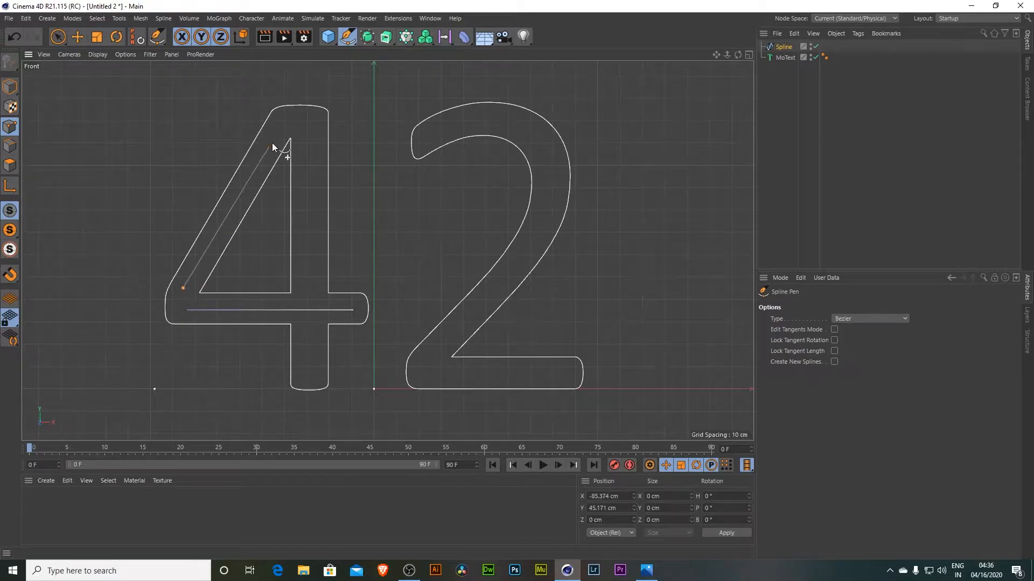
left_click(285, 121)
key("Escape")
left_click(308, 120)
left_click(309, 376)
key("Escape")
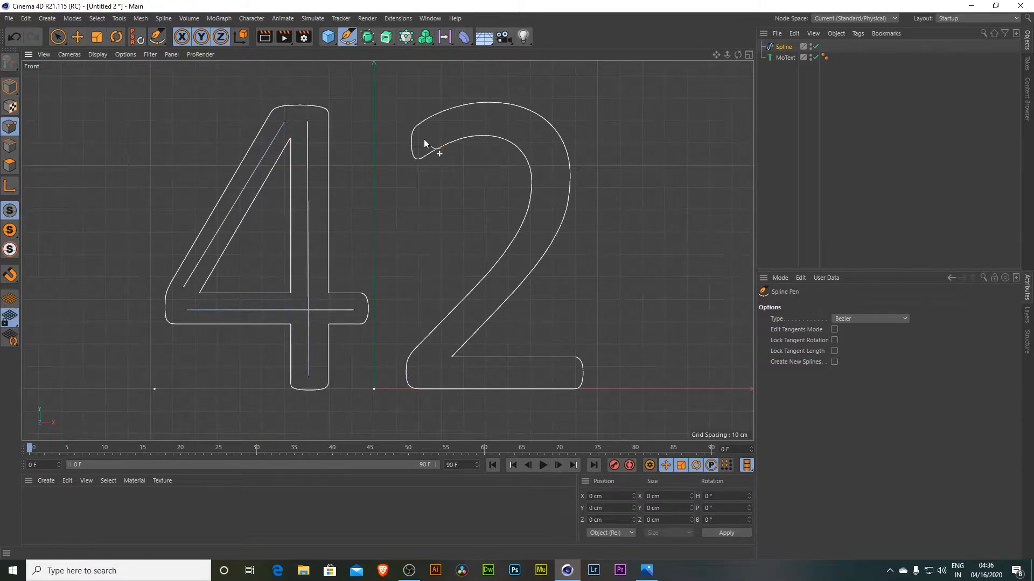
- Trace a curved spline along the centreline of the 2, ending along its base
left_click_drag(424, 139, 529, 135)
left_click_drag(509, 122, 535, 132)
left_click_drag(552, 187, 548, 203)
left_click(532, 240)
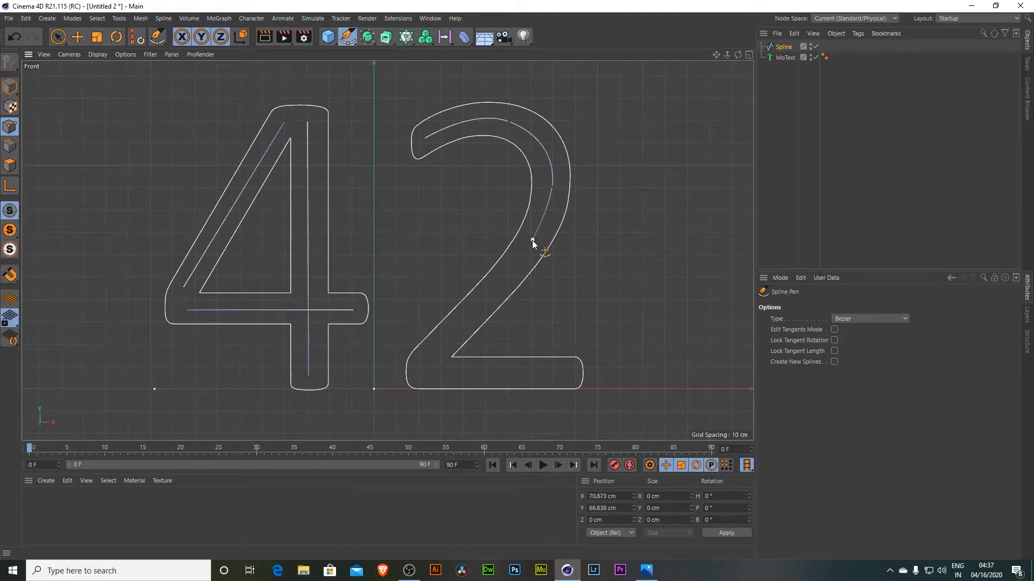
left_click(491, 293)
left_click_drag(446, 375, 468, 376)
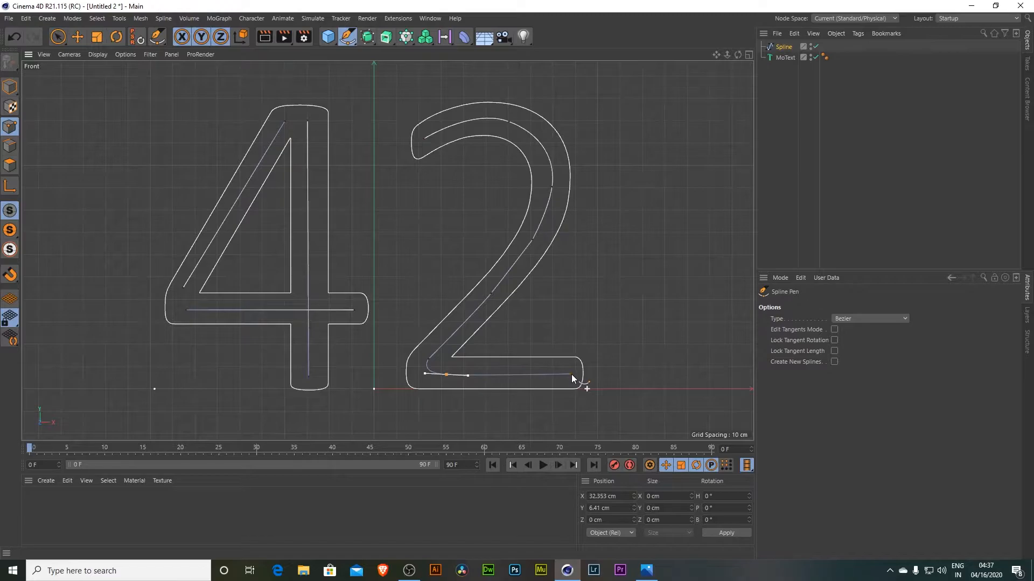
left_click(568, 376)
key("Escape")
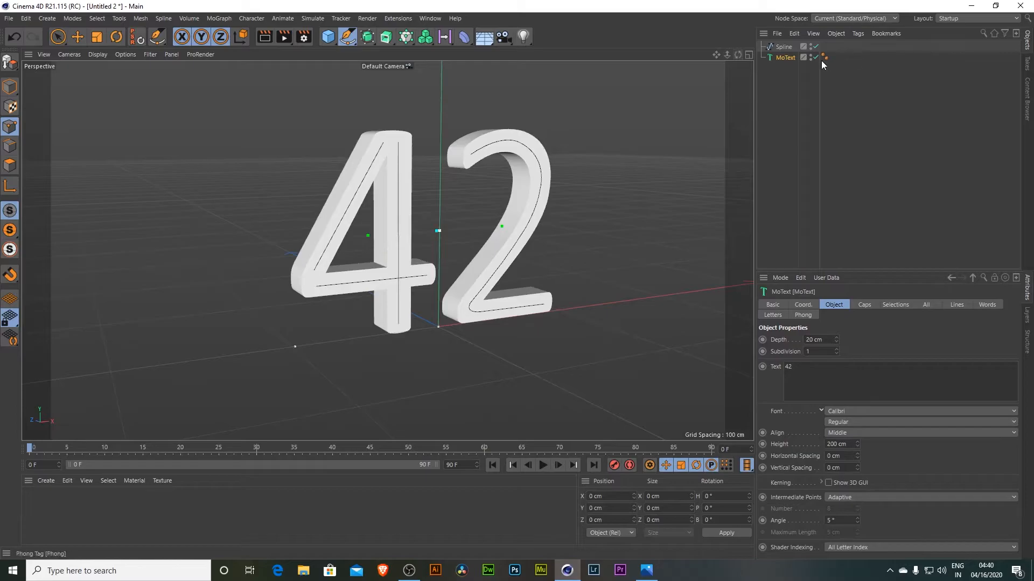
- Hide the MoText object in the viewport and renderer
left_click(816, 57)
left_click(816, 57)
left_click(816, 58)
left_click(815, 57)
- Add a Circle spline object
left_click(646, 570)
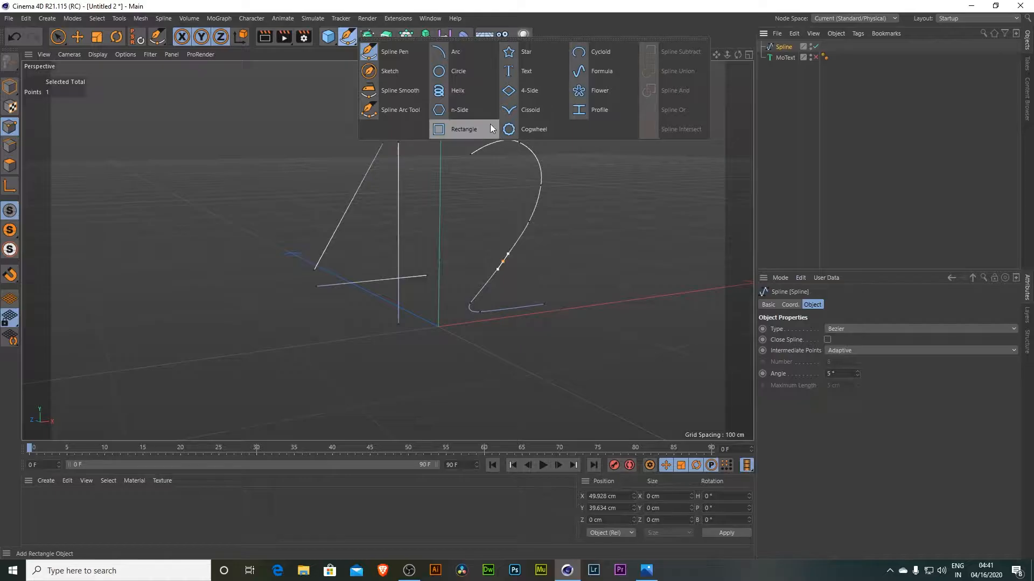
left_click(459, 71)
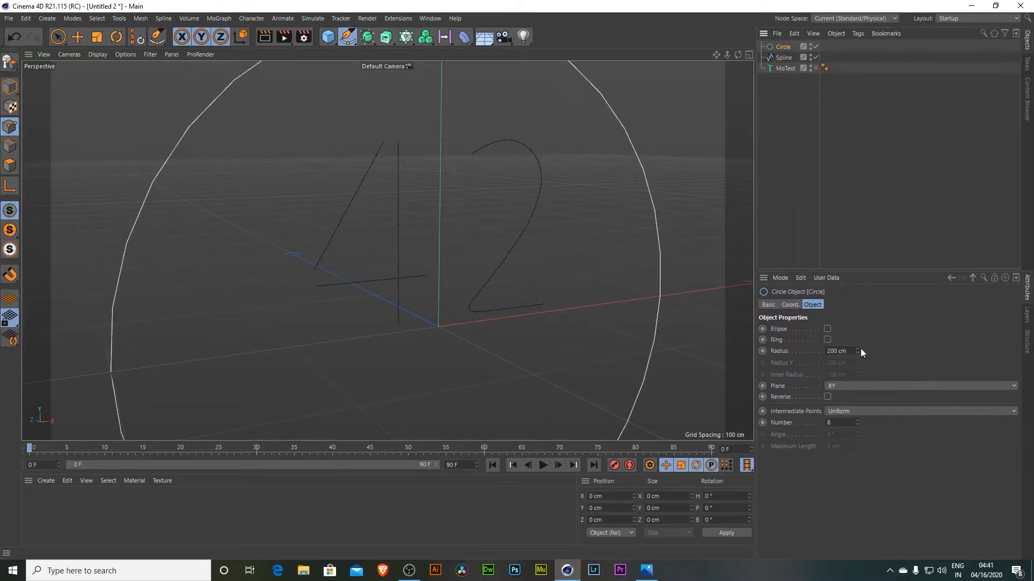
- Set the circle's radius to 2 cm
left_click_drag(857, 350, 760, 348)
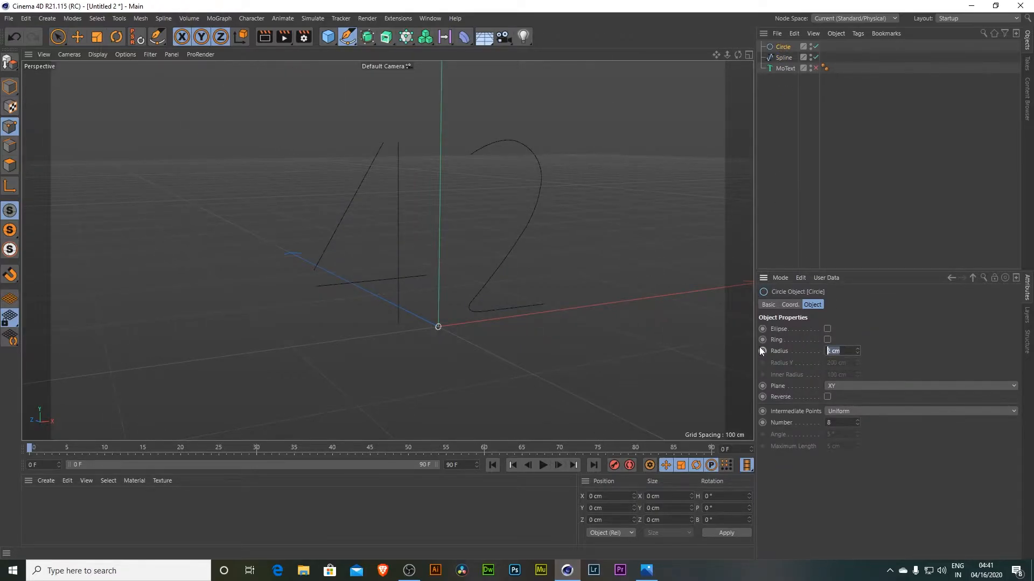
left_click(780, 161)
- Add a Sweep object and place the Circle and the traced Spline inside it as profile and path
left_click(386, 37)
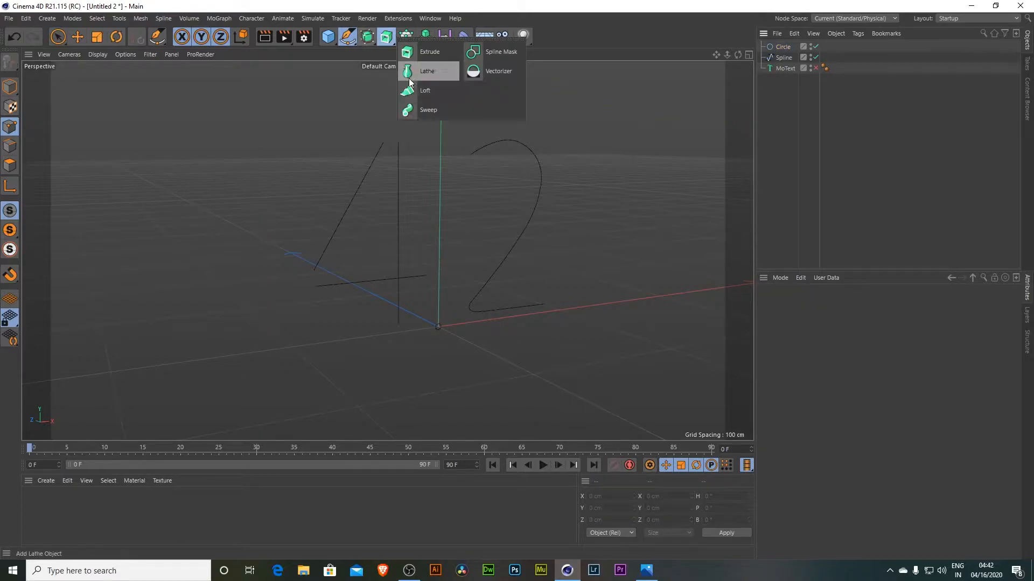
left_click(421, 110)
left_click(780, 56)
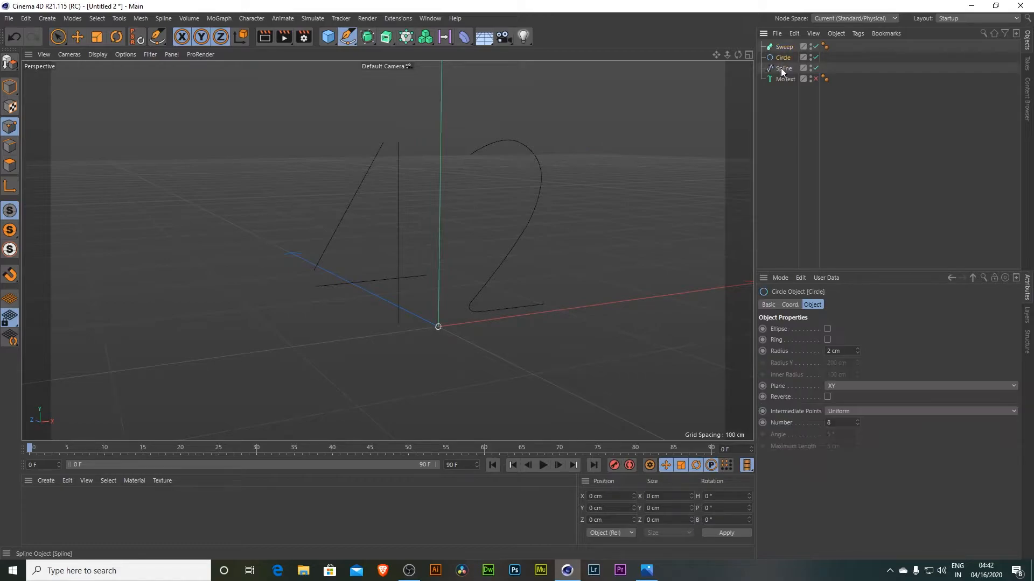
left_click(780, 68, "ctrl")
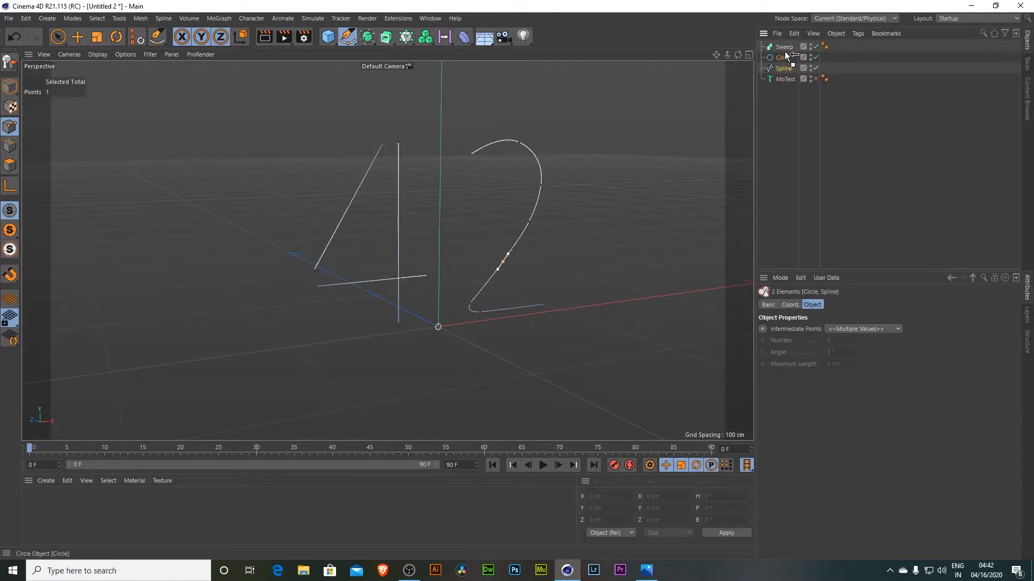
left_click_drag(784, 48, 784, 48)
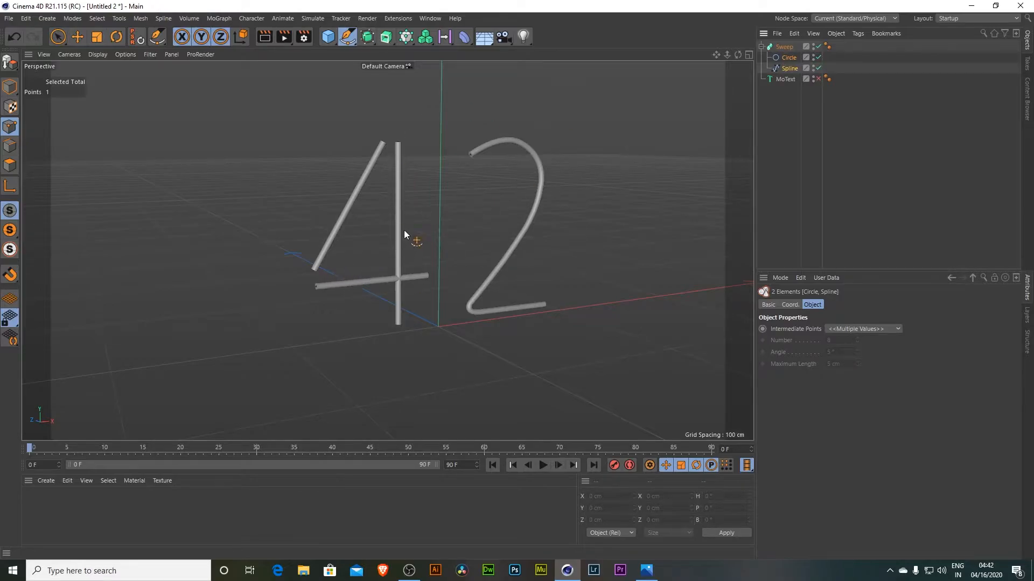
scroll(406, 233, "up", 3)
left_click(784, 47)
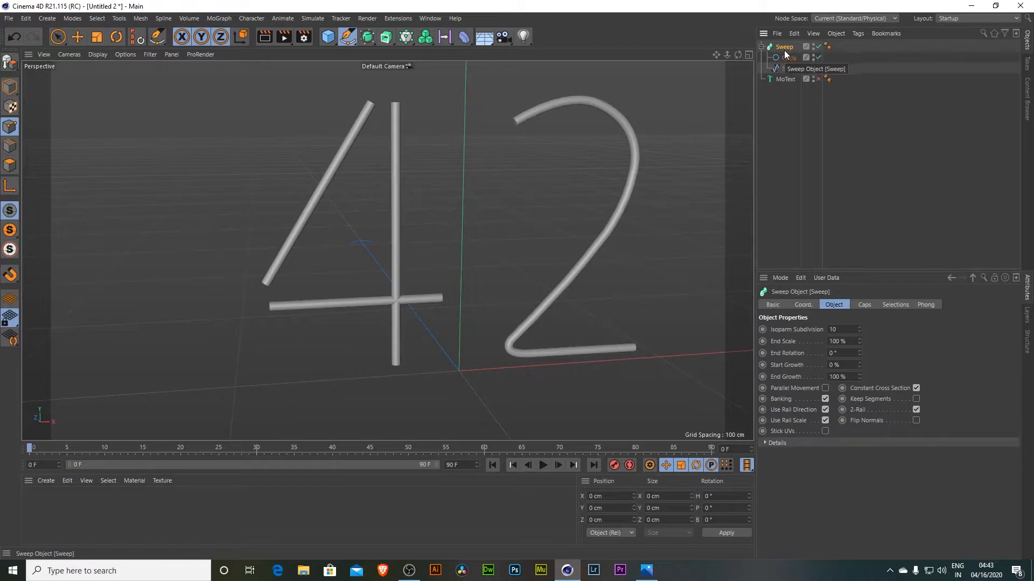
- Try a Star spline as the sweep profile in place of the circle, then delete the star
left_click(785, 69)
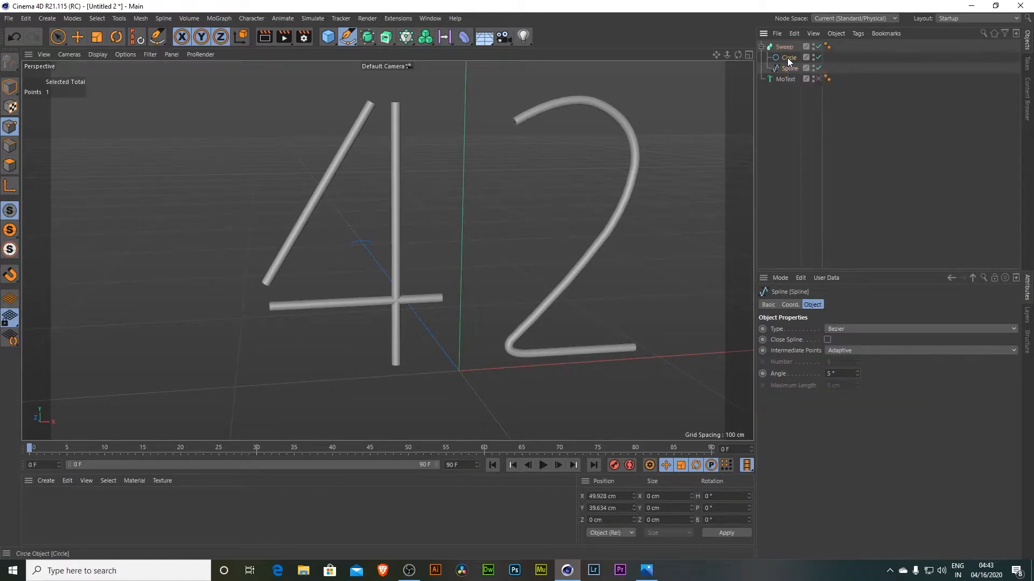
left_click(787, 57)
left_click(342, 38)
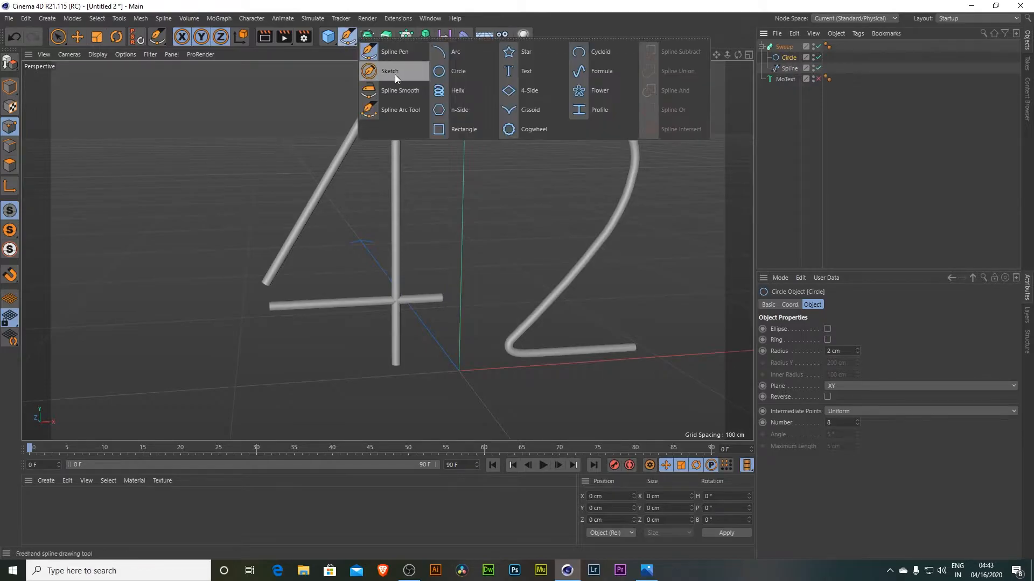
left_click(538, 55)
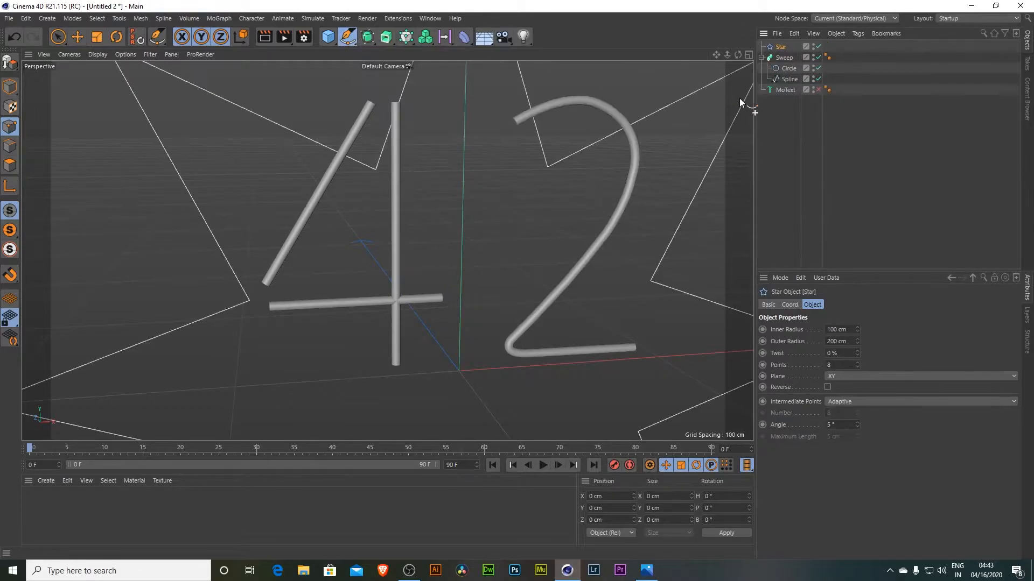
left_click_drag(788, 68, 787, 156)
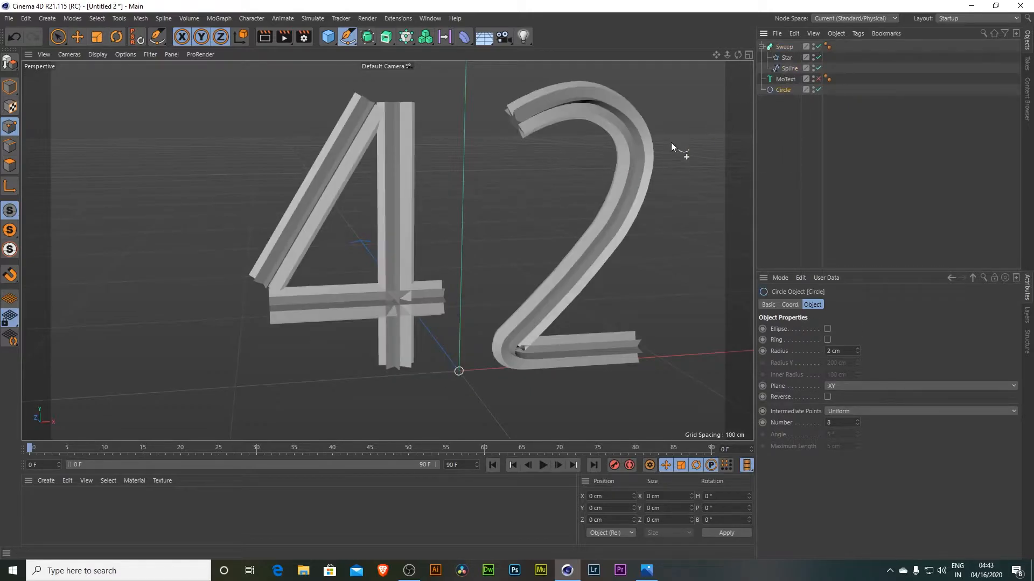
mouse_move(737, 54)
left_mouse_down()
mouse_move(662, 68)
mouse_move(737, 62)
mouse_move(686, 66)
mouse_move(716, 94)
mouse_move(748, 70)
mouse_move(681, 47)
mouse_move(689, 67)
mouse_move(700, 56)
mouse_move(728, 60)
mouse_move(723, 69)
mouse_move(715, 55)
mouse_move(746, 52)
left_mouse_up()
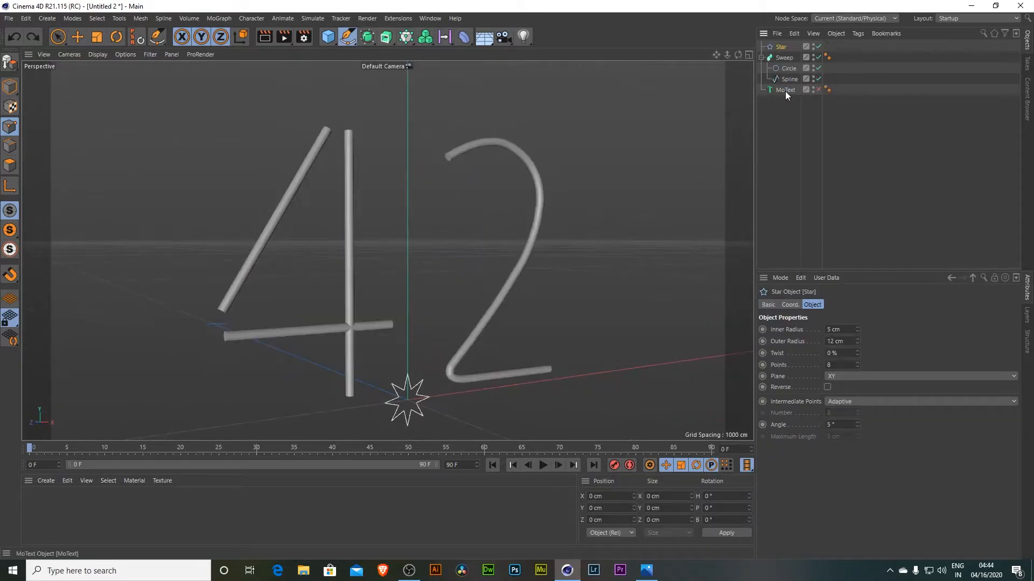
key("Delete")
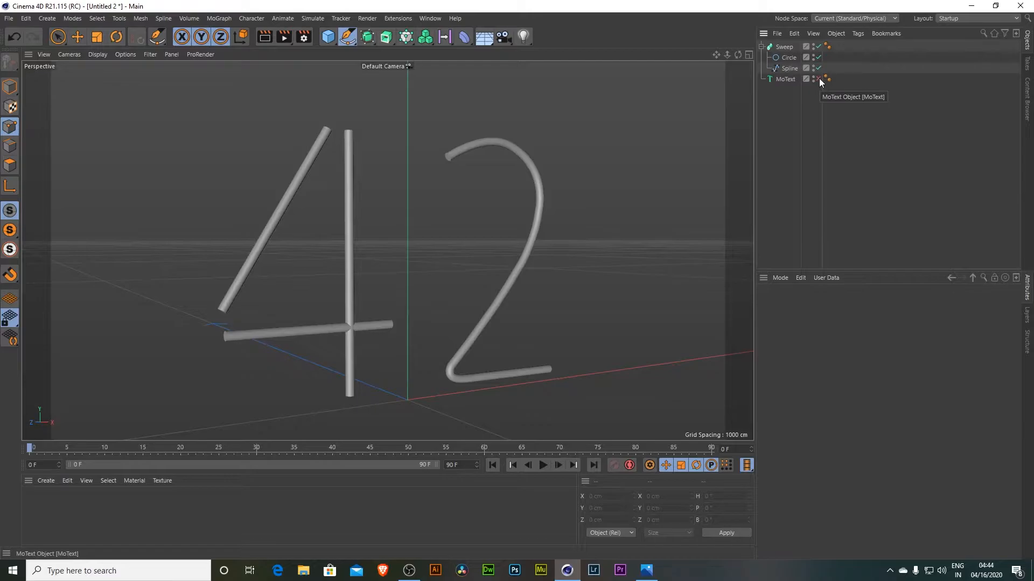
- Show the MoText object again and set its extrusion depth to 11 cm
left_click(819, 79)
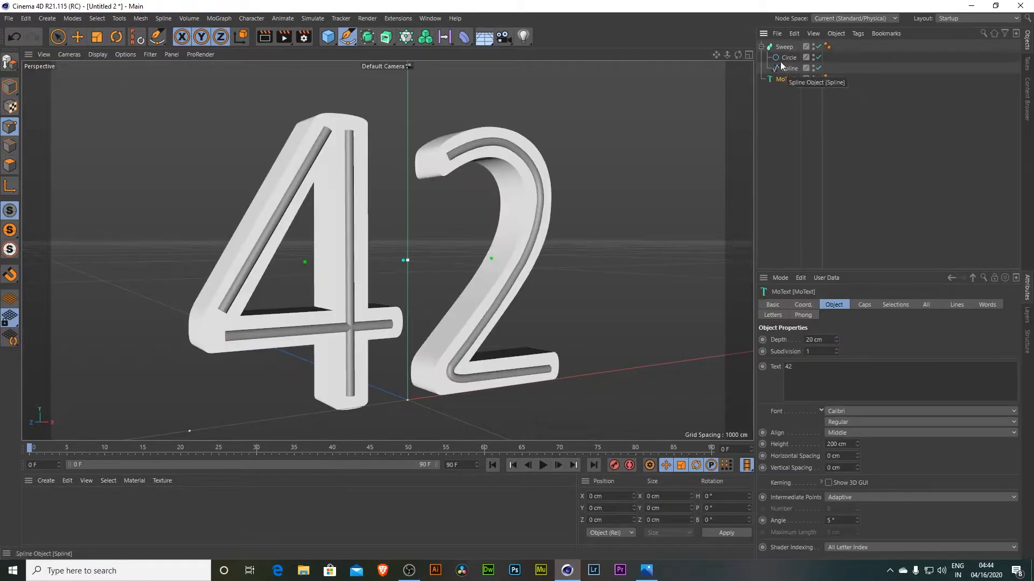
key("h")
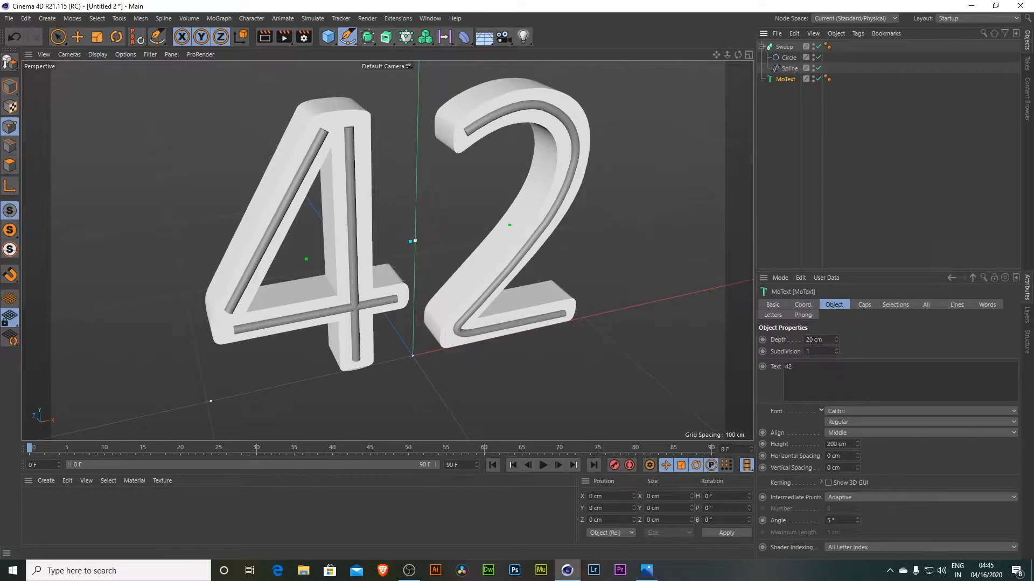
left_click_drag(836, 340, 836, 351)
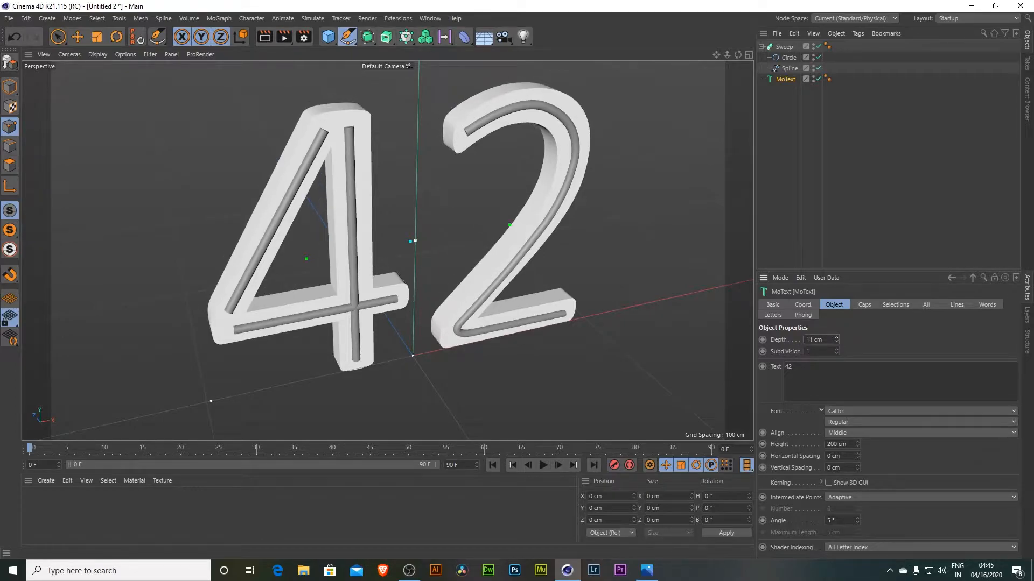
- Give the MoText caps a round bevel of about 7 cm size with 5 segments
left_click(865, 305)
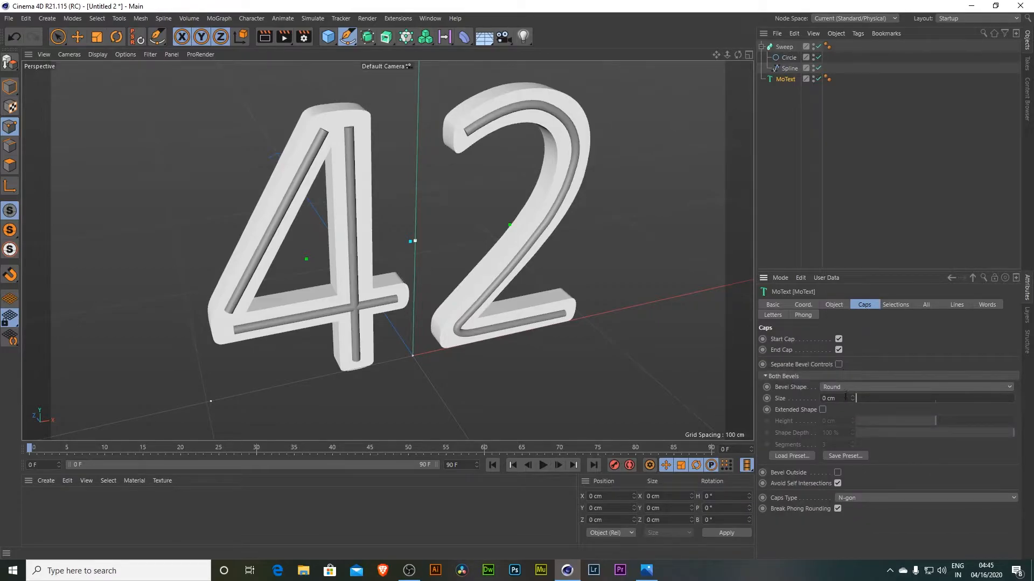
left_click(864, 399)
left_click_drag(302, 168, 357, 147, "alt")
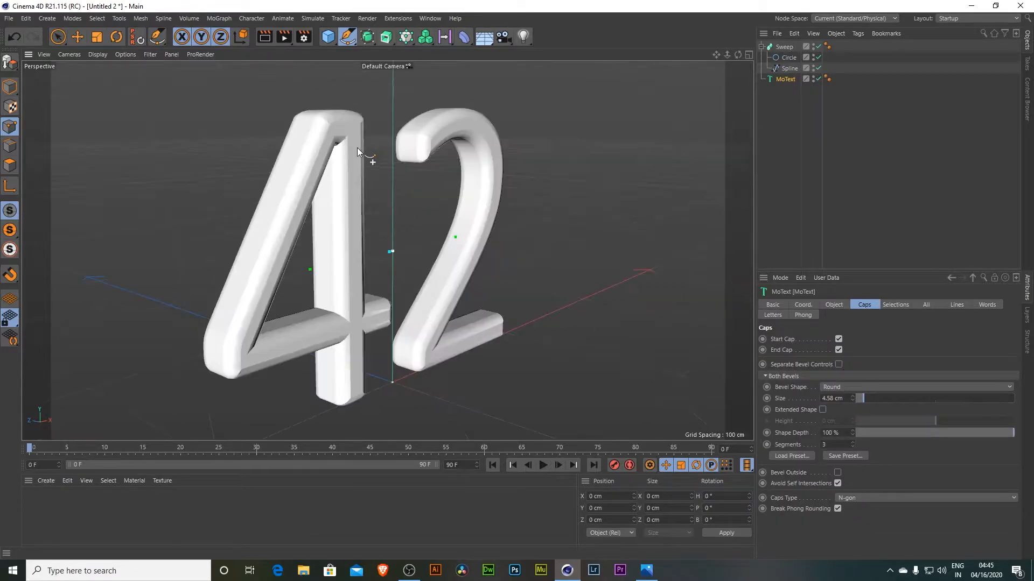
left_click_drag(864, 399, 895, 399)
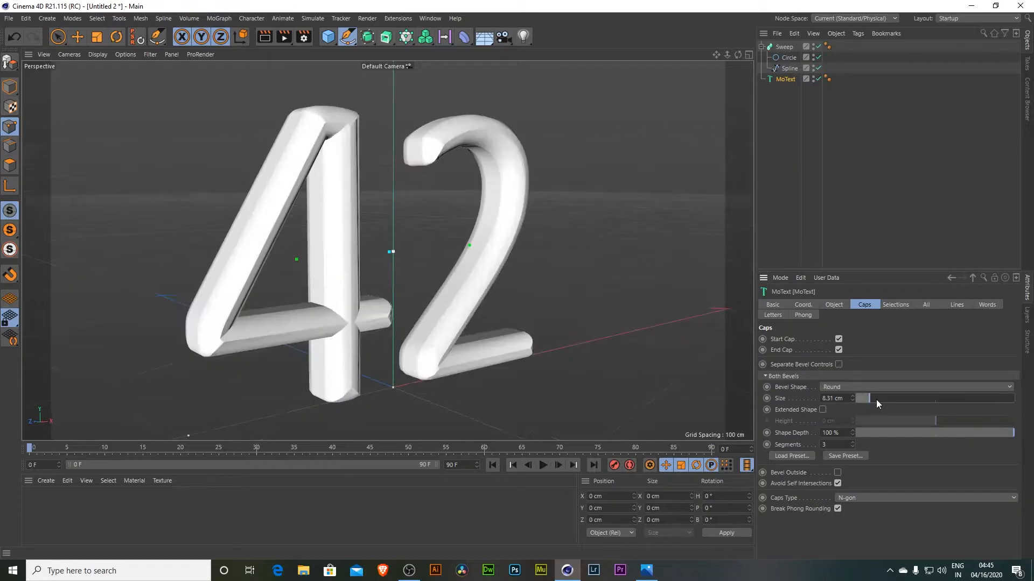
left_click_drag(991, 399, 961, 406)
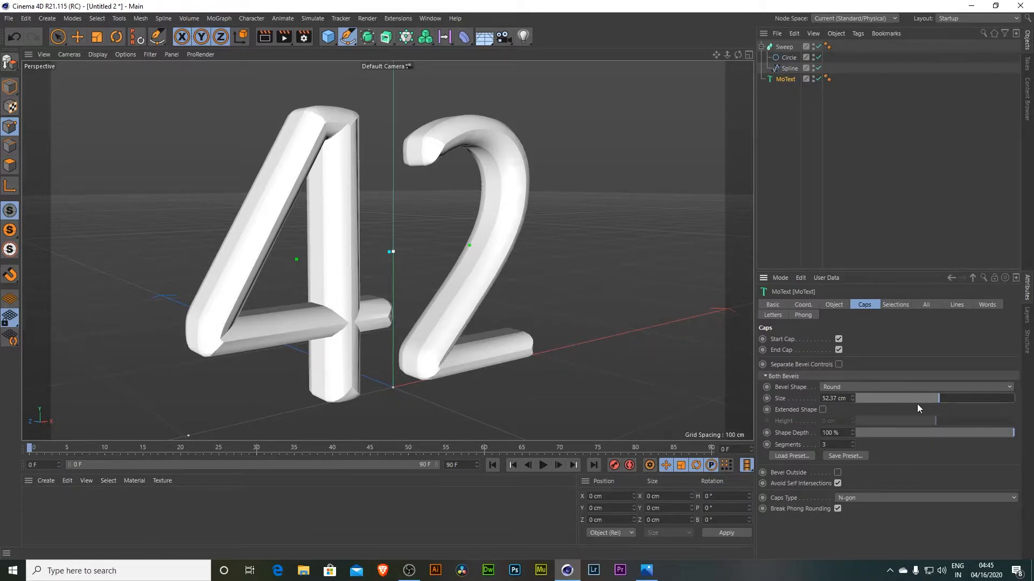
left_click_drag(929, 399, 868, 425)
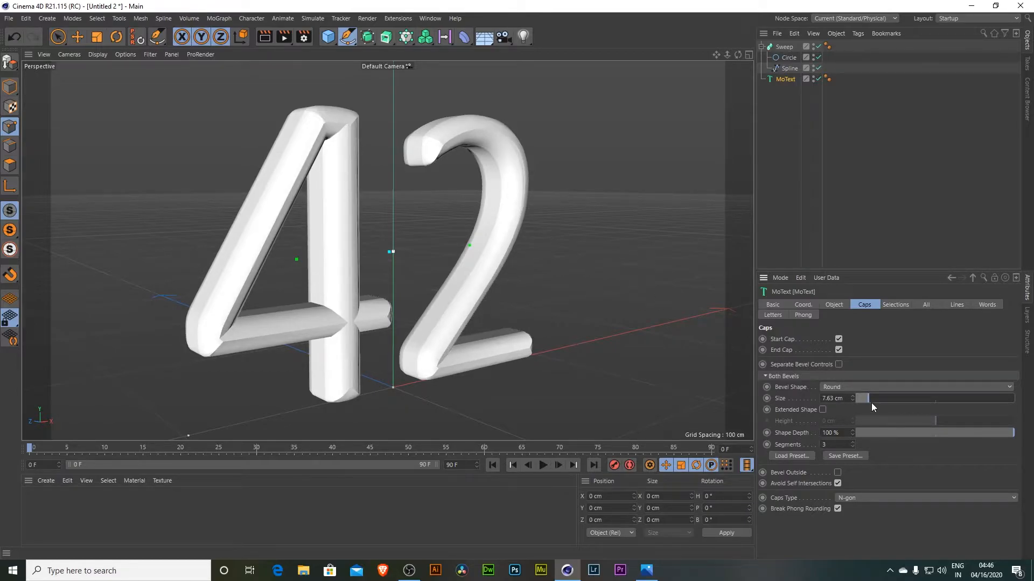
left_click(871, 401)
mouse_move(738, 55)
left_mouse_down()
mouse_move(700, 55)
mouse_move(743, 55)
left_mouse_up()
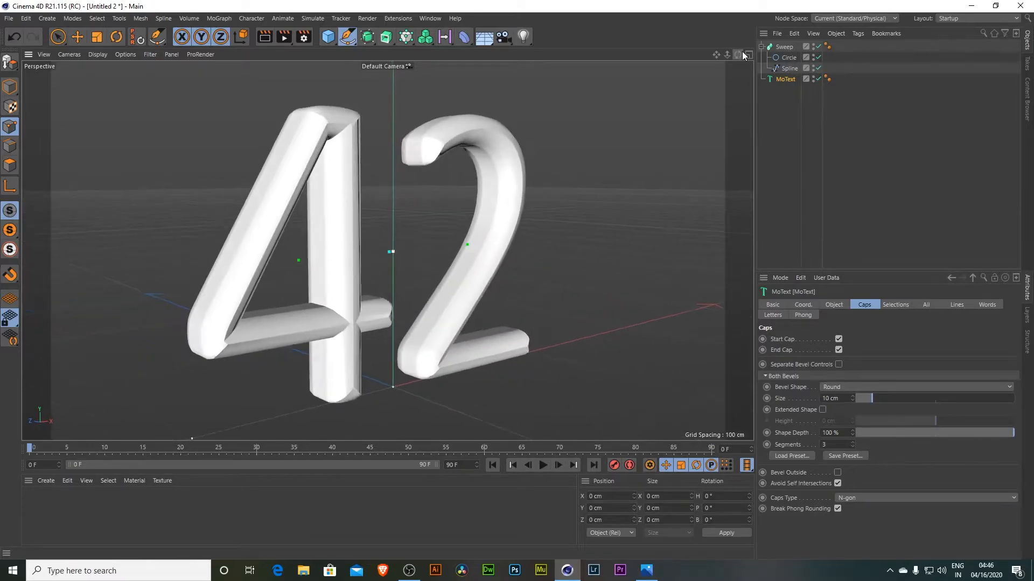
left_click_drag(870, 398, 866, 399)
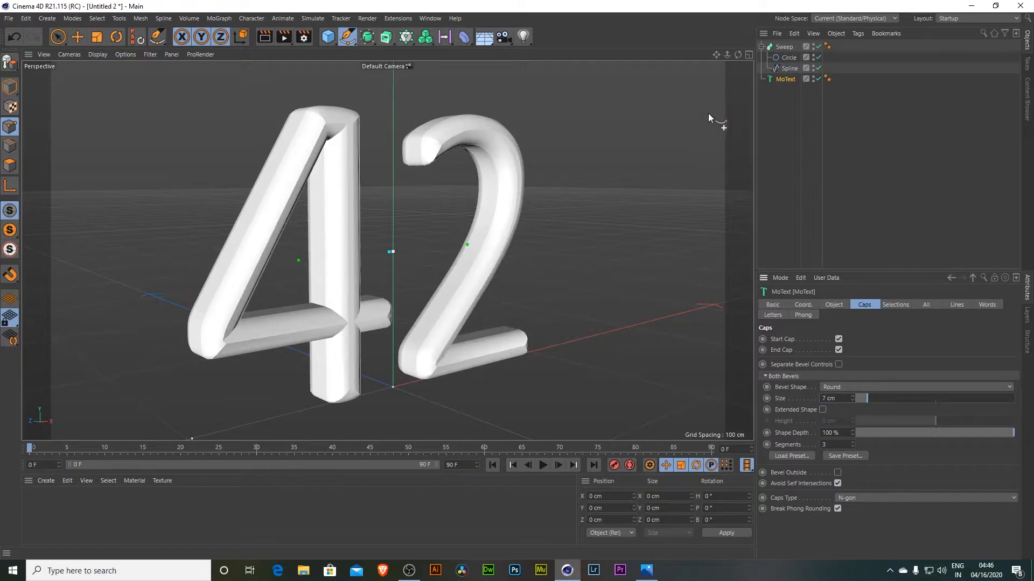
left_click_drag(738, 54, 710, 54)
left_click(842, 444)
key("Return")
left_click_drag(738, 54, 700, 51)
- Reduce the MoText's depth to 2 cm
left_click(833, 305)
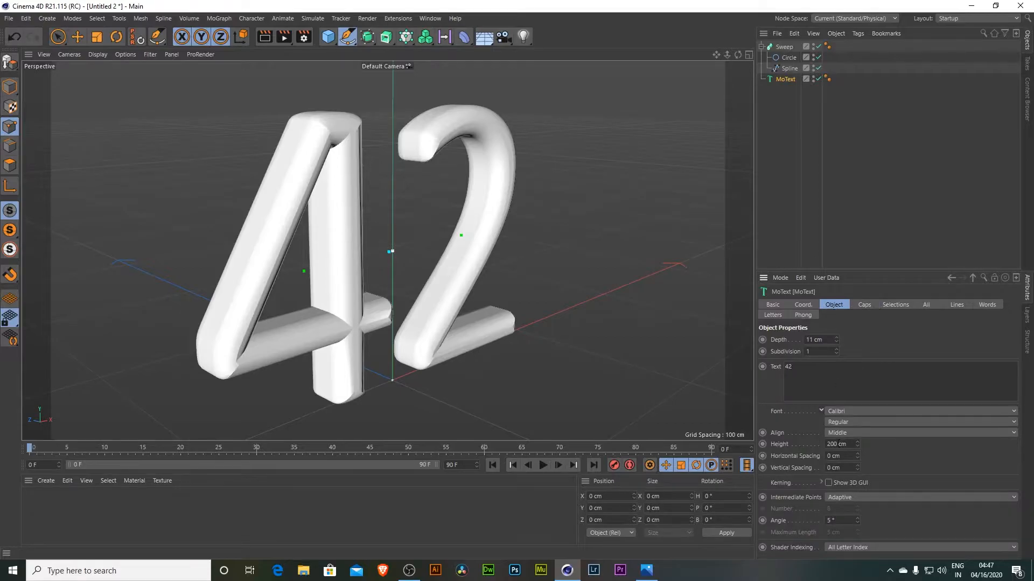
left_click(824, 339)
type("7")
key("Return")
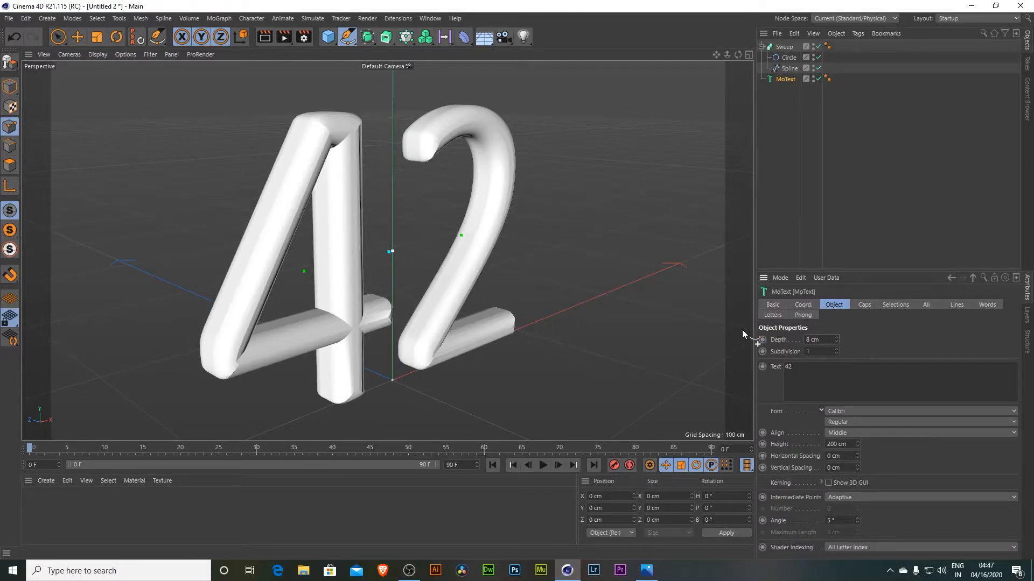
left_click_drag(738, 55, 736, 57)
left_click(820, 340)
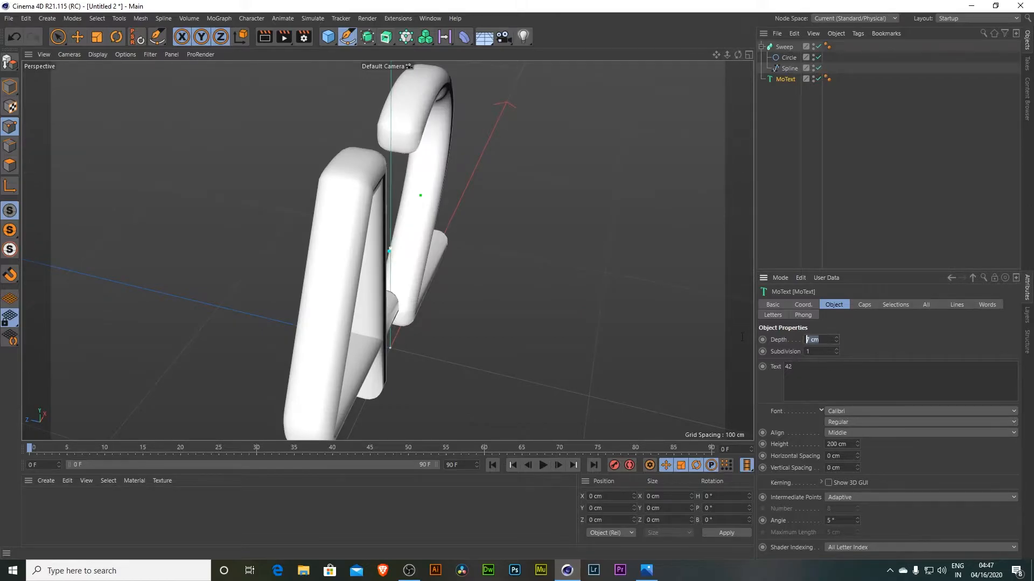
type("5")
key("Return")
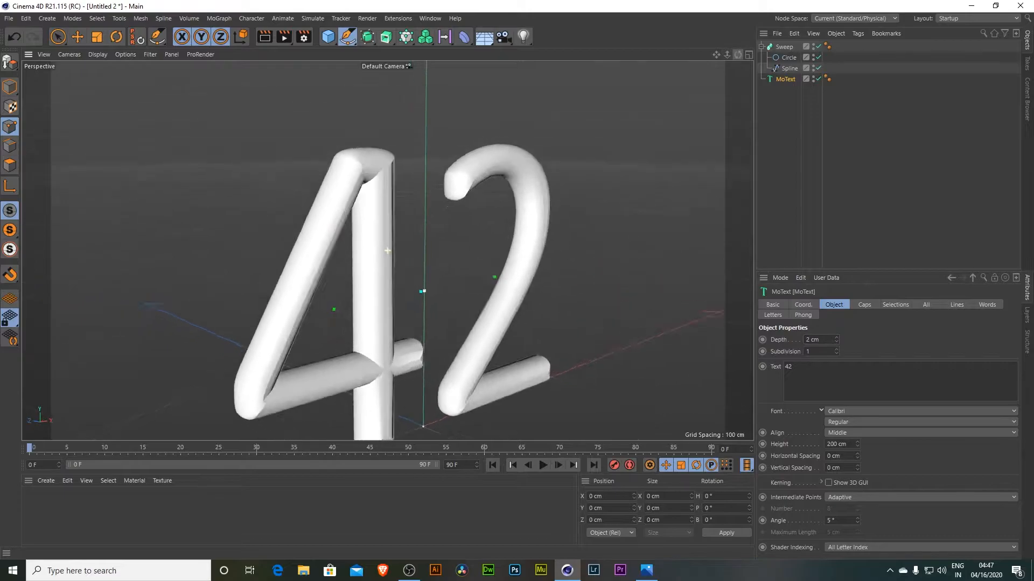
- Set the render anti-aliasing to Best in the render settings
left_click(304, 36)
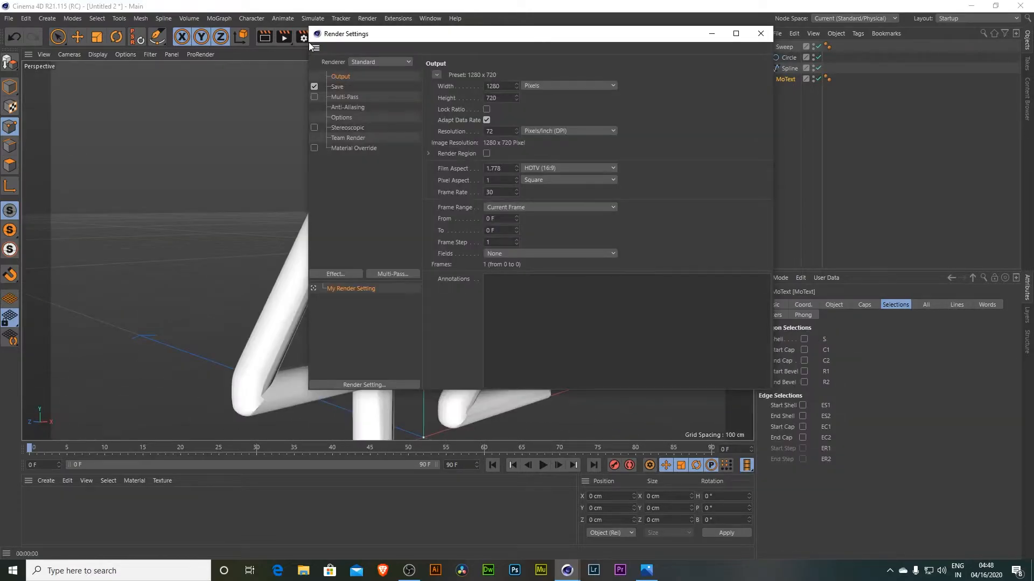
left_click(349, 108)
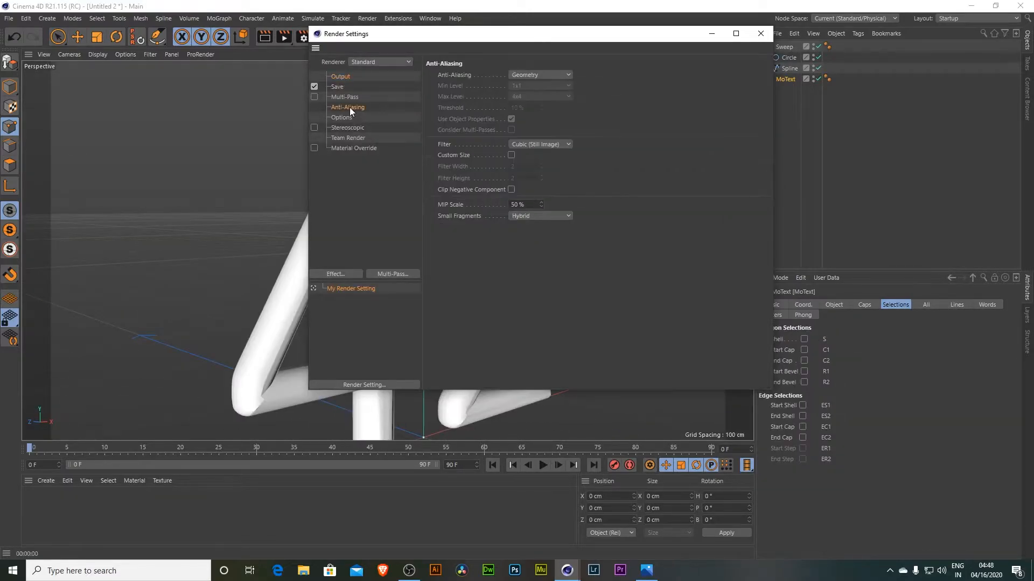
left_click(550, 73)
left_click(532, 108)
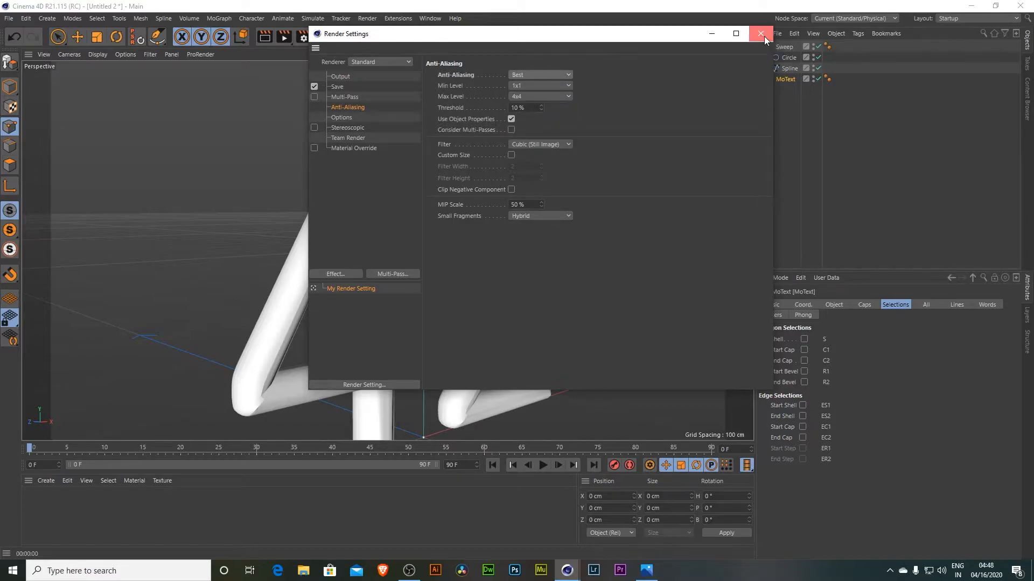
left_click(761, 34)
- Render the viewport and toggle the MoText's visibility off and on to compare it with the sweep
left_click(264, 36)
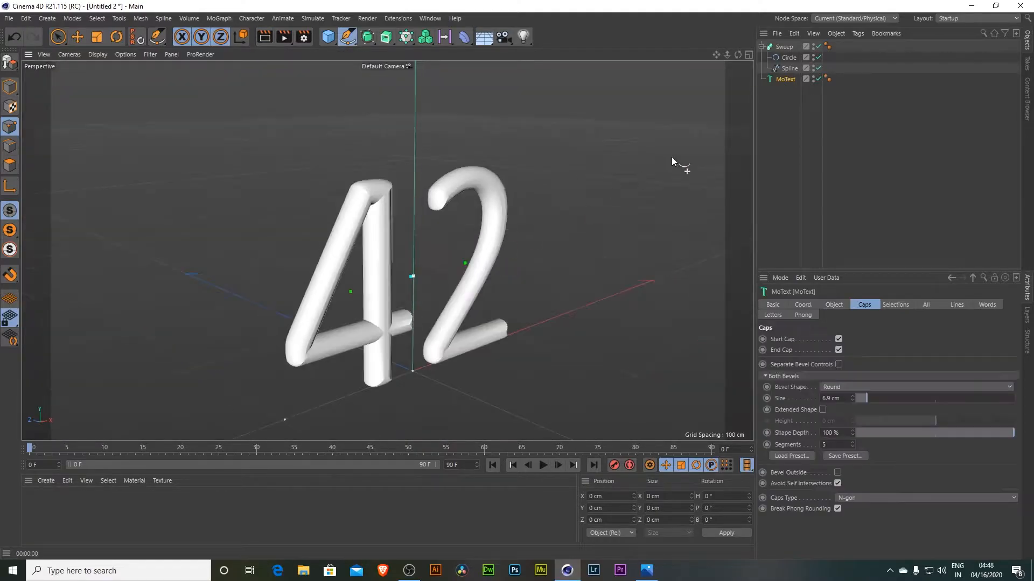
left_click(819, 78)
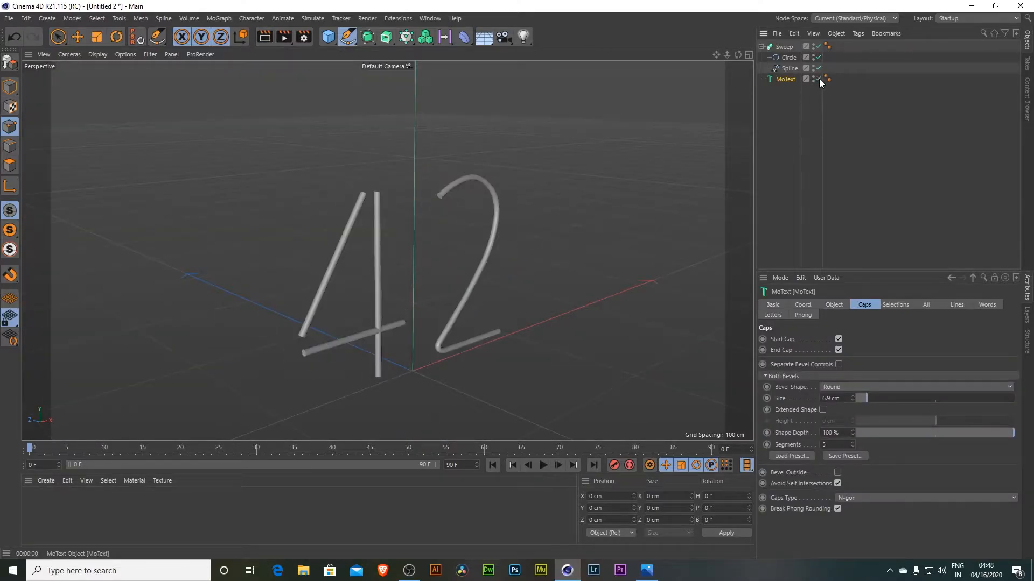
left_click(819, 78)
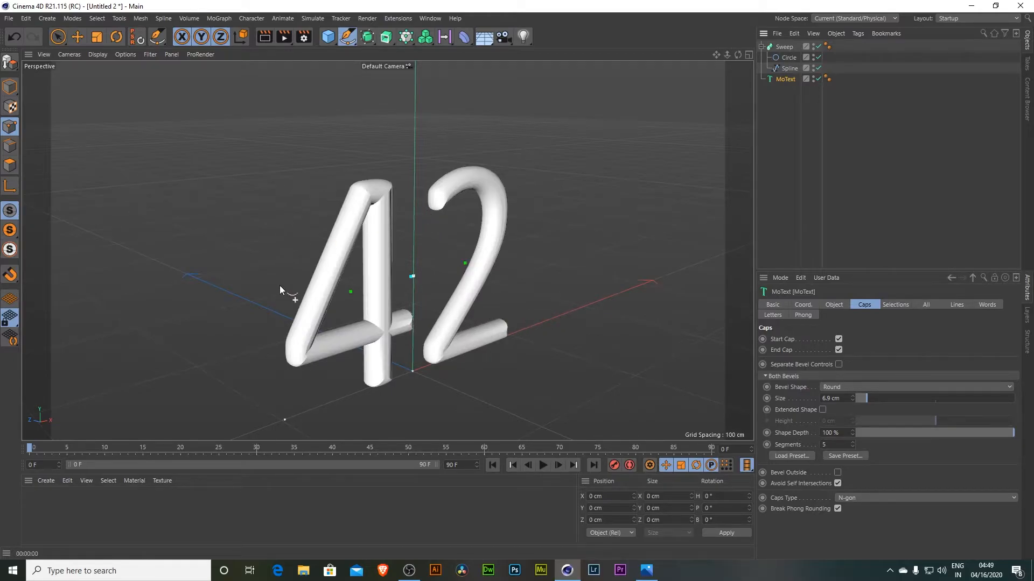
middle_click(503, 271)
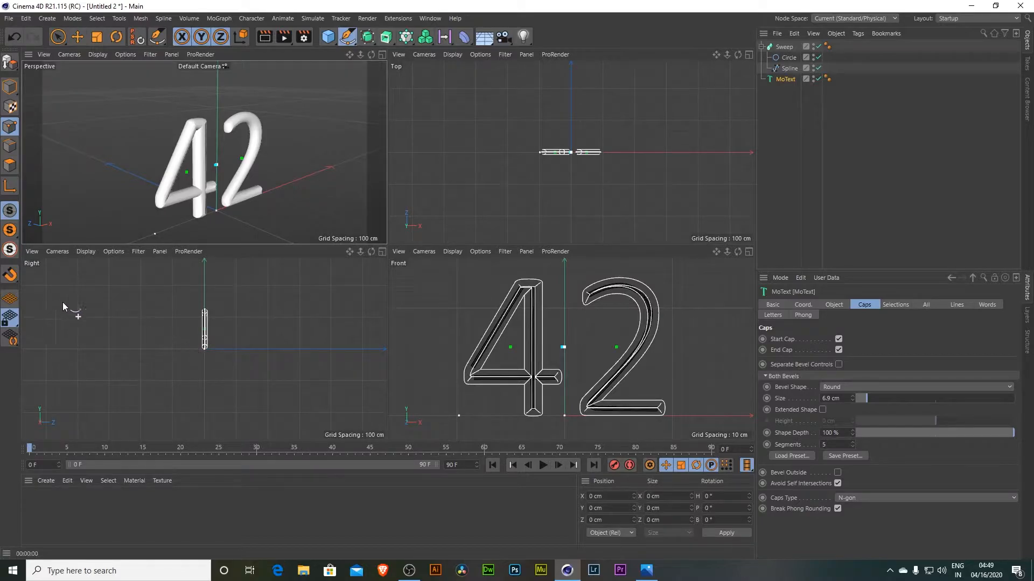
middle_click(565, 147)
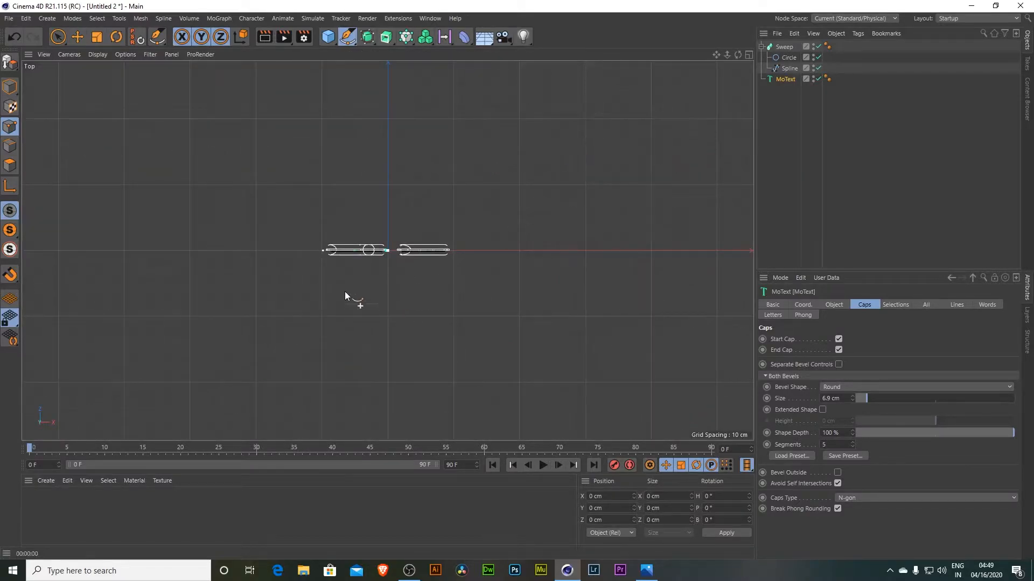
scroll(350, 296, "up", 6)
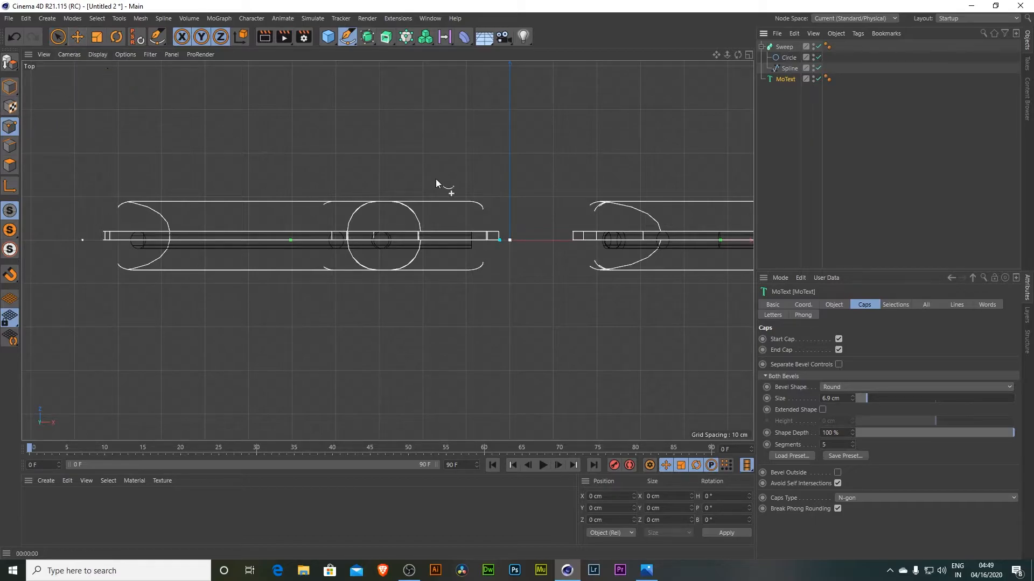
key("e")
left_click_drag(506, 169, 524, 180)
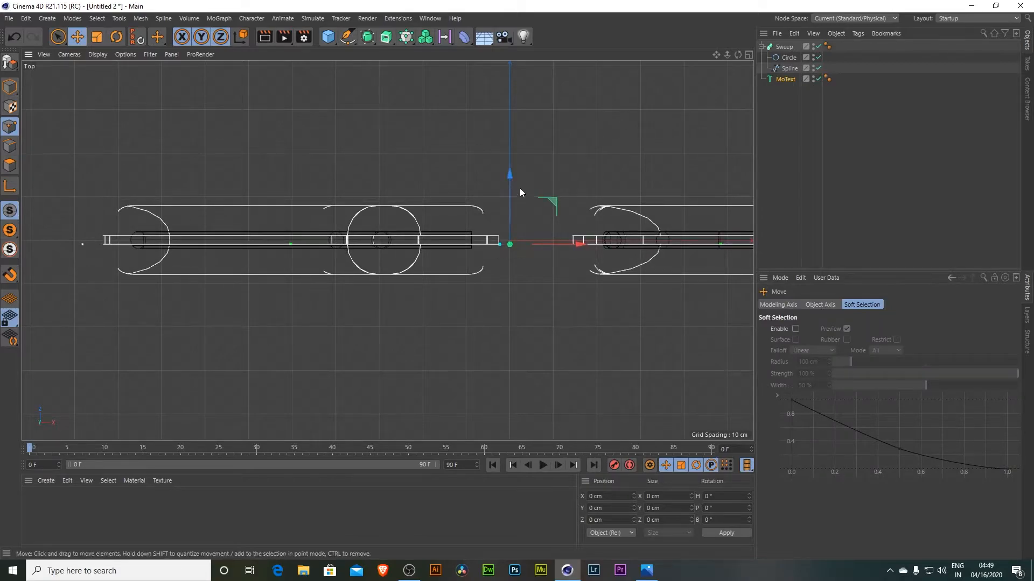
key("r")
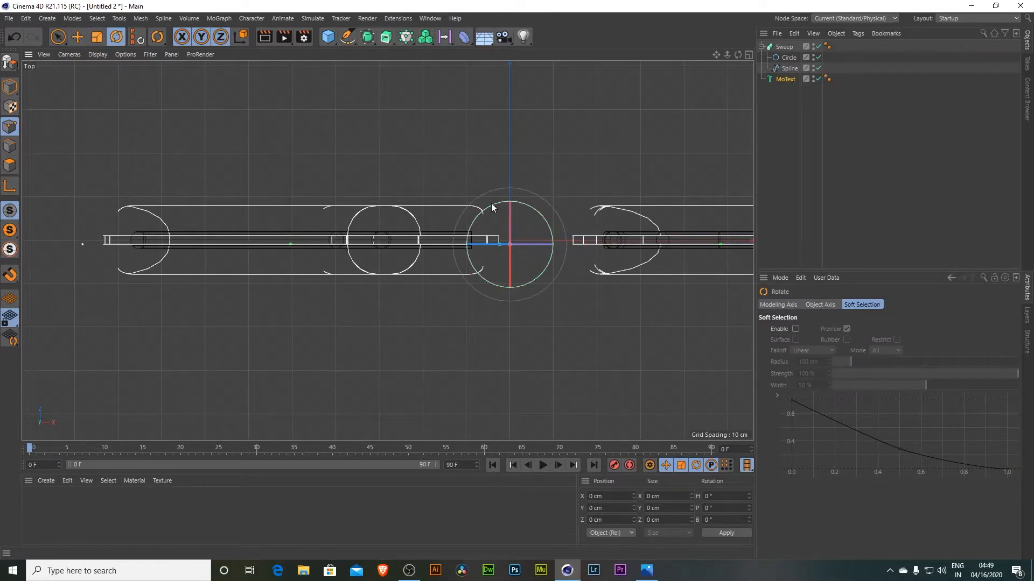
left_click_drag(551, 237, 675, 79)
key("ctrl+z")
key("t")
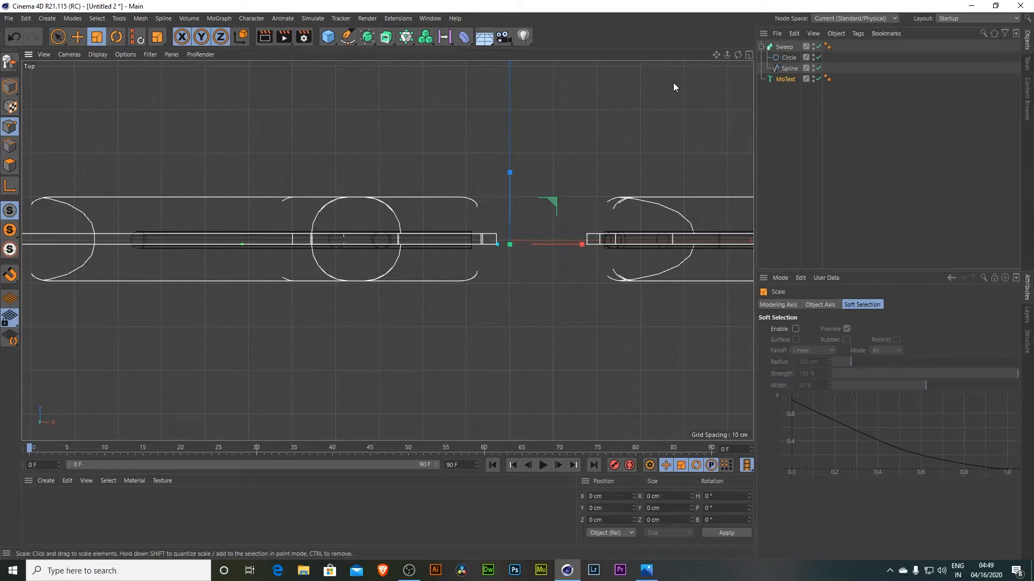
left_click_drag(673, 83, 517, 240)
key("ctrl+z")
key("e")
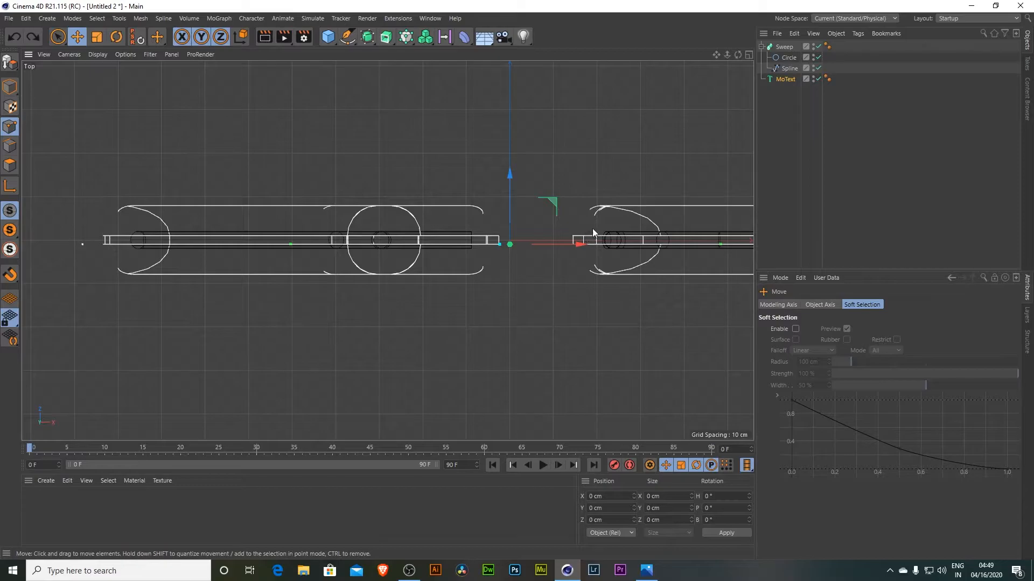
- Create a new material and enable only its Transparency channel, disabling Color and Reflectance
middle_click(714, 150)
middle_click(319, 169)
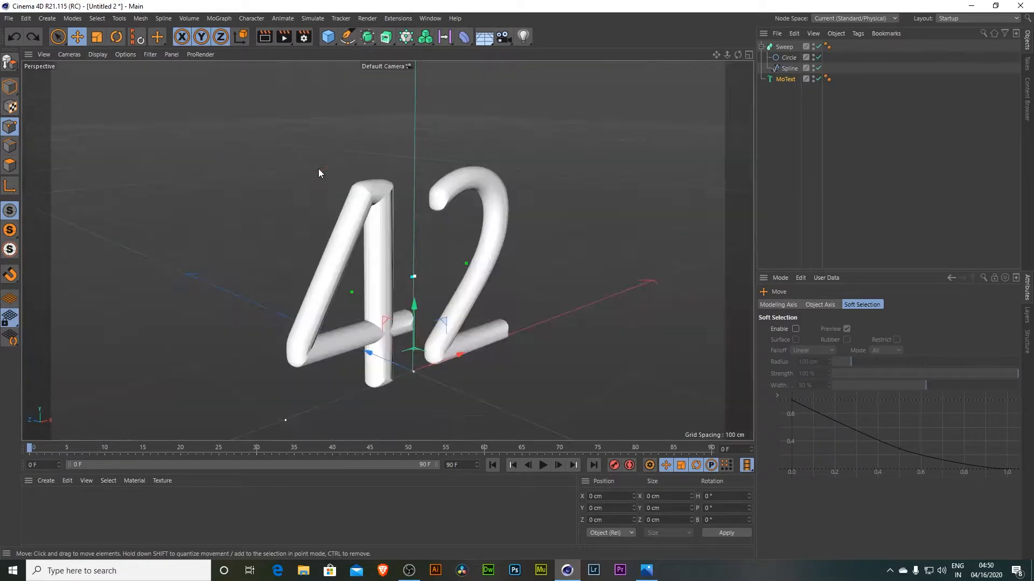
left_click_drag(718, 54, 711, 50)
right_click_drag(719, 54, 754, 55)
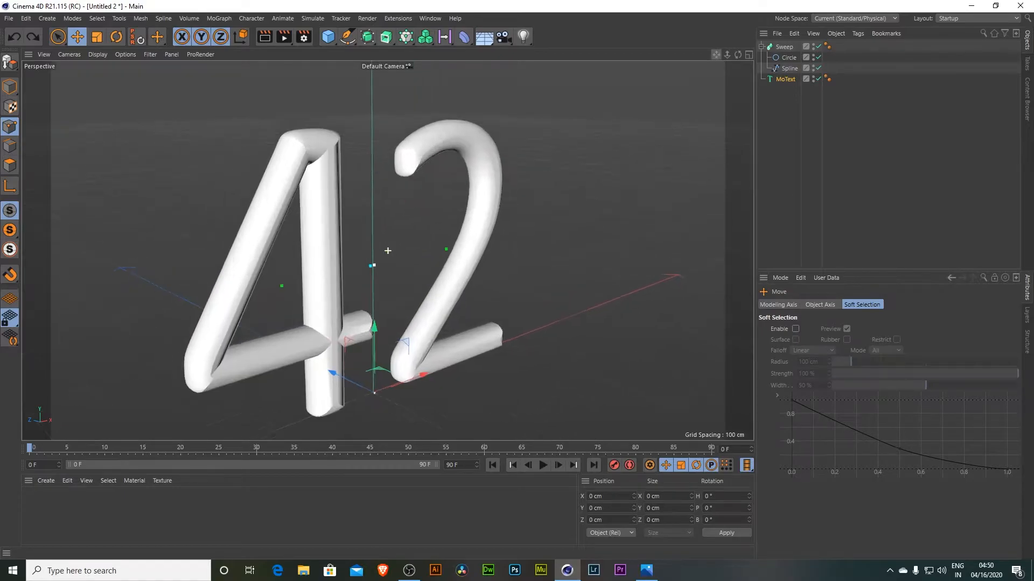
left_click_drag(719, 55, 745, 42)
double_click(224, 519)
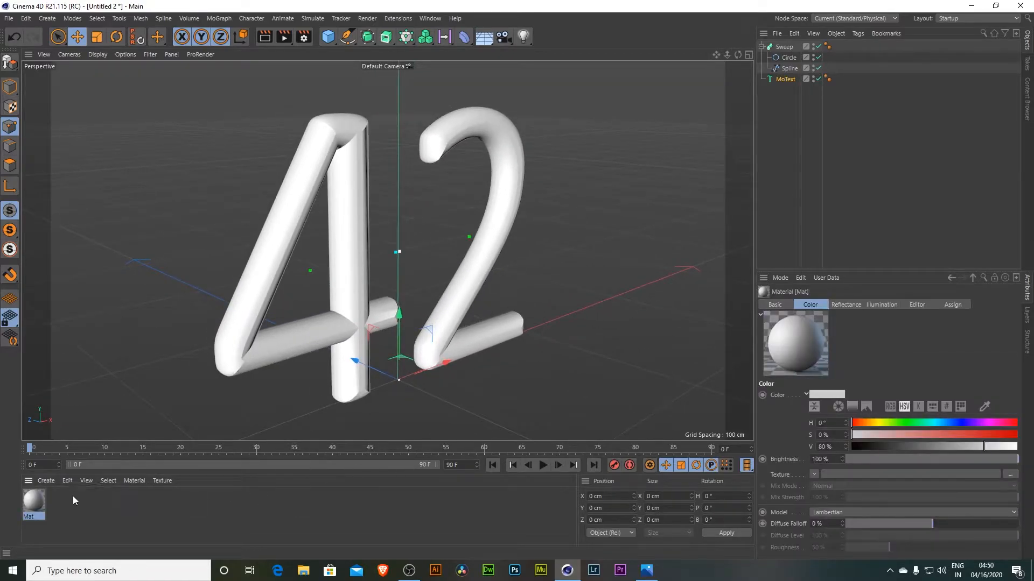
double_click(36, 502)
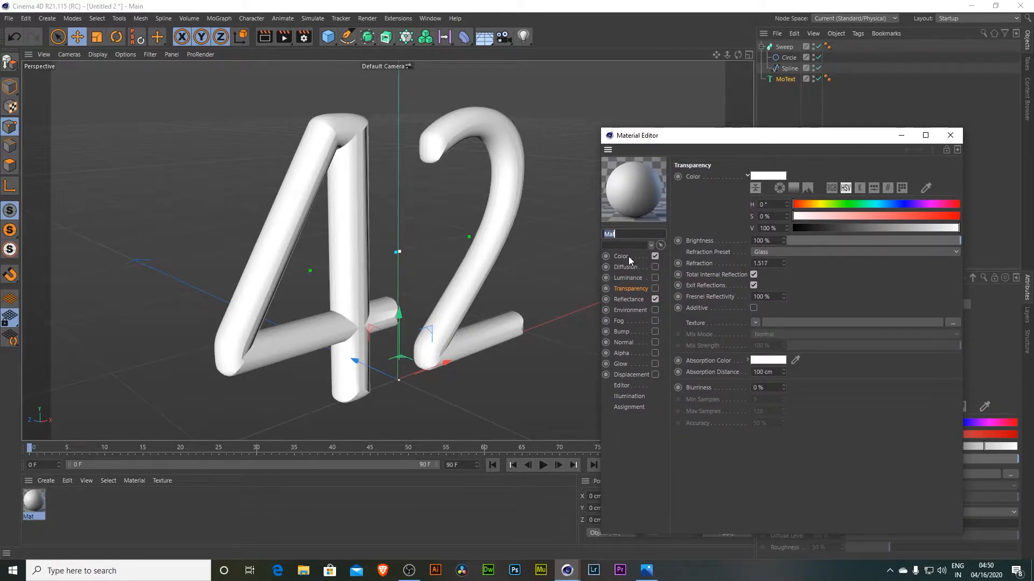
left_click(654, 257)
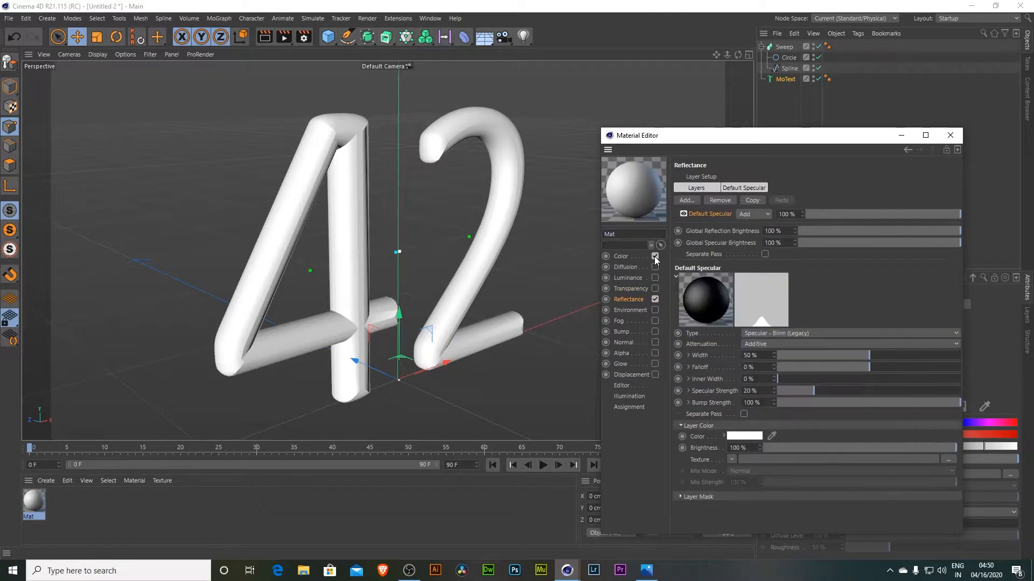
left_click(654, 300)
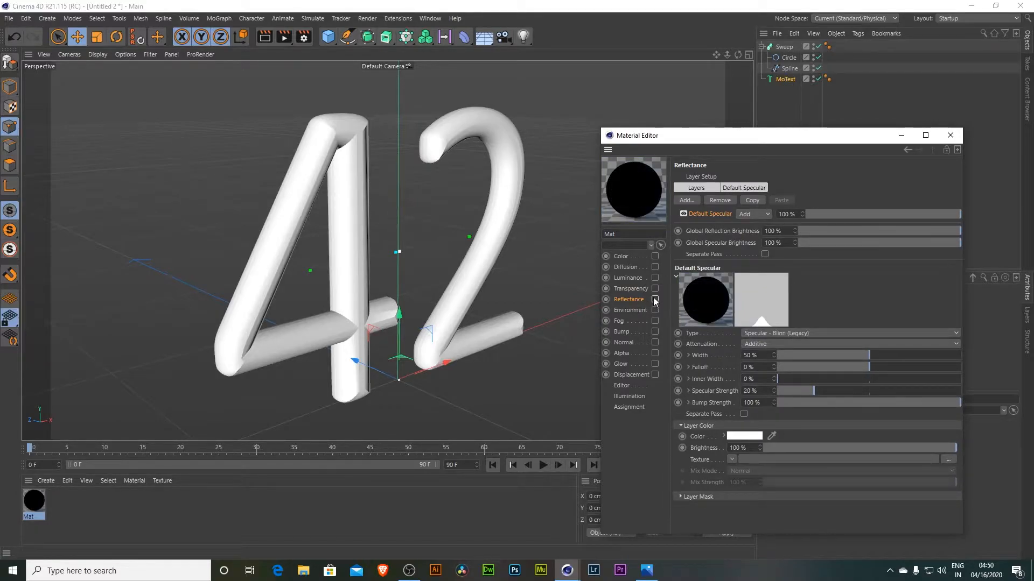
left_click(655, 290)
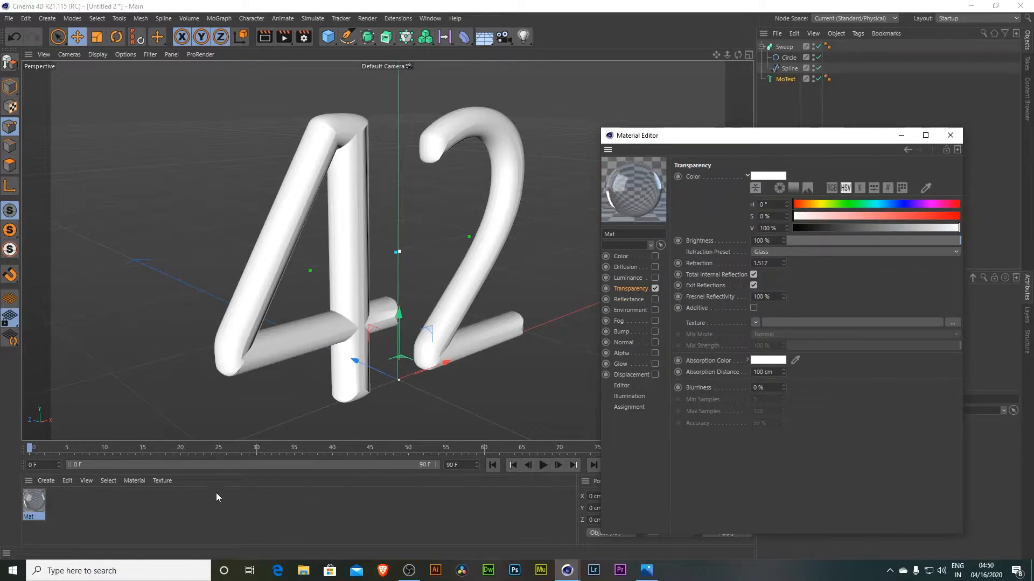
- Apply the glass material to the MoText and render the viewport to preview it
left_click_drag(41, 506, 410, 137)
left_click_drag(343, 144, 342, 124)
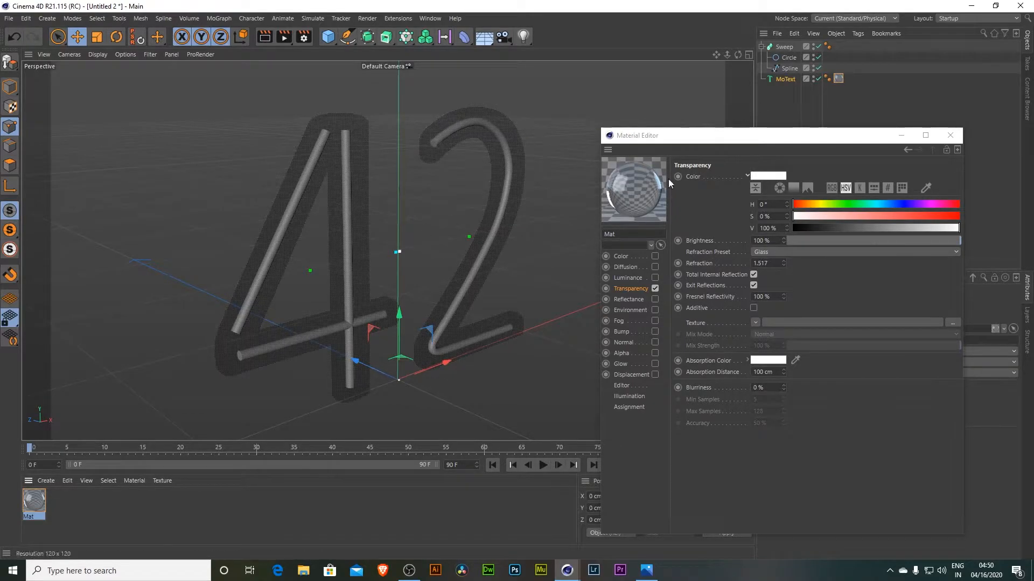
left_click_drag(738, 54, 669, 50)
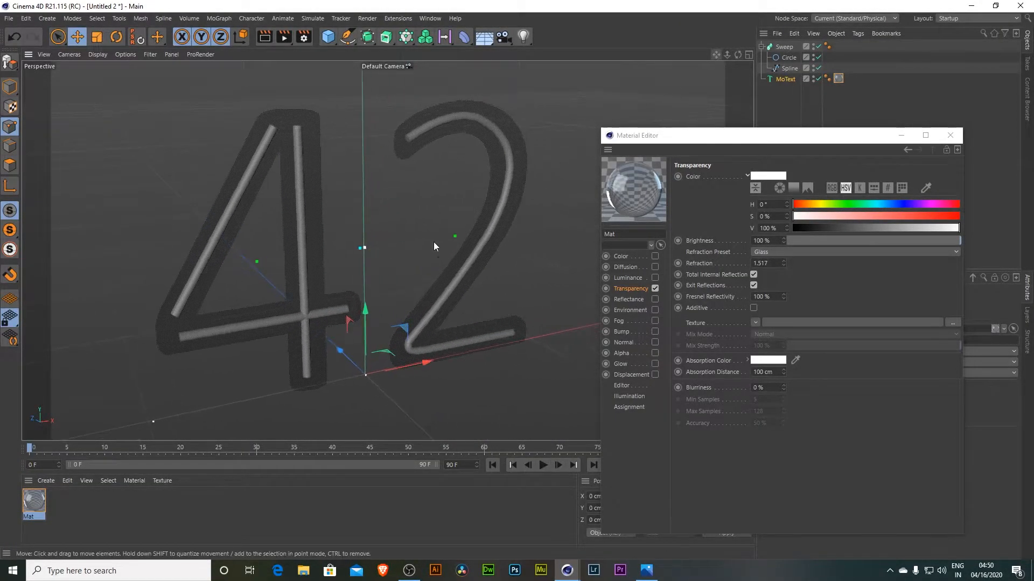
scroll(334, 266, "up", 1)
scroll(479, 196, "up", 1)
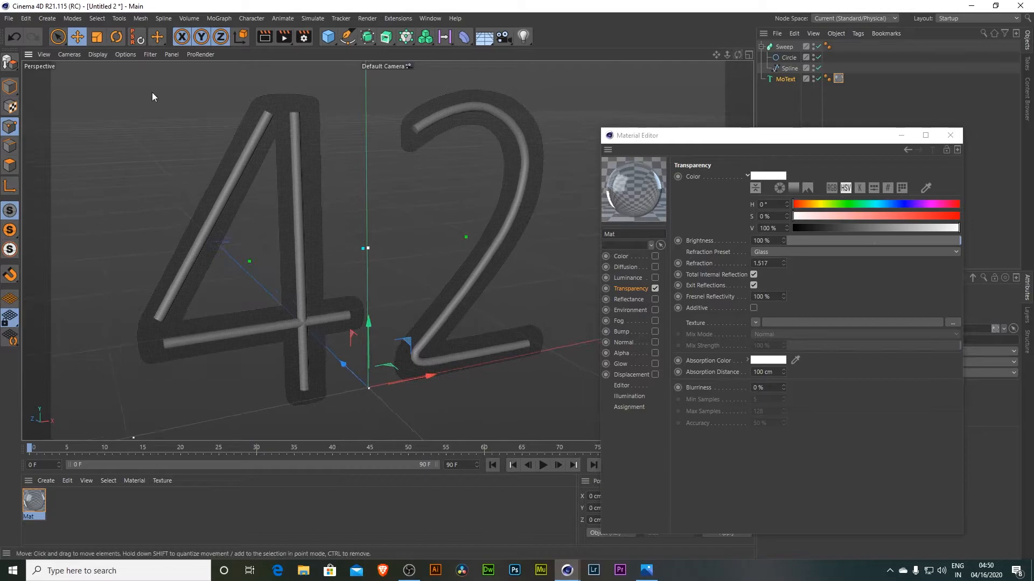
left_click(268, 38)
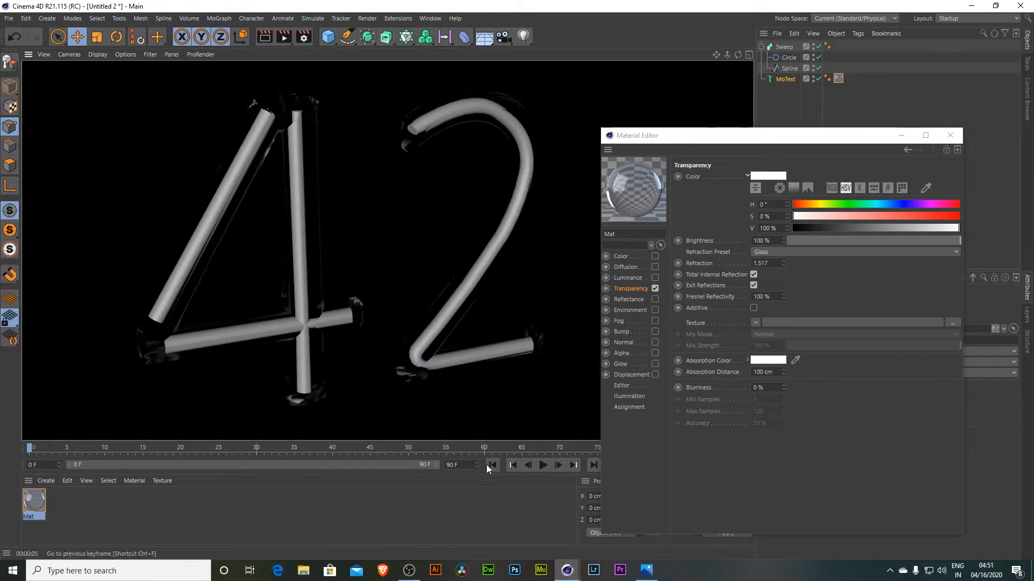
left_click(485, 510)
- Set the glass material's refraction to 2, render the viewport and close the material editor
double_click(769, 262)
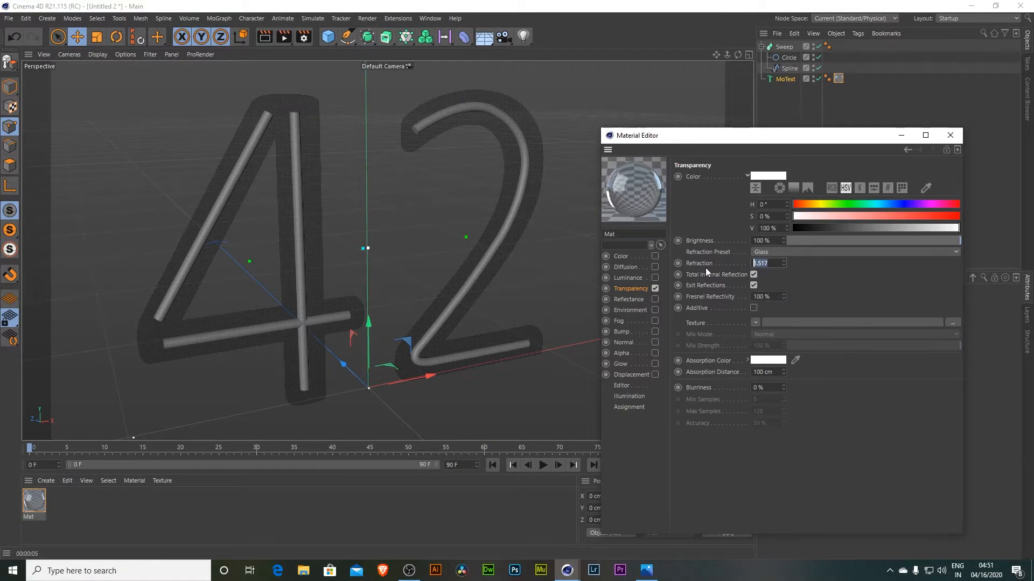
type("2")
key("Return")
left_click(265, 37)
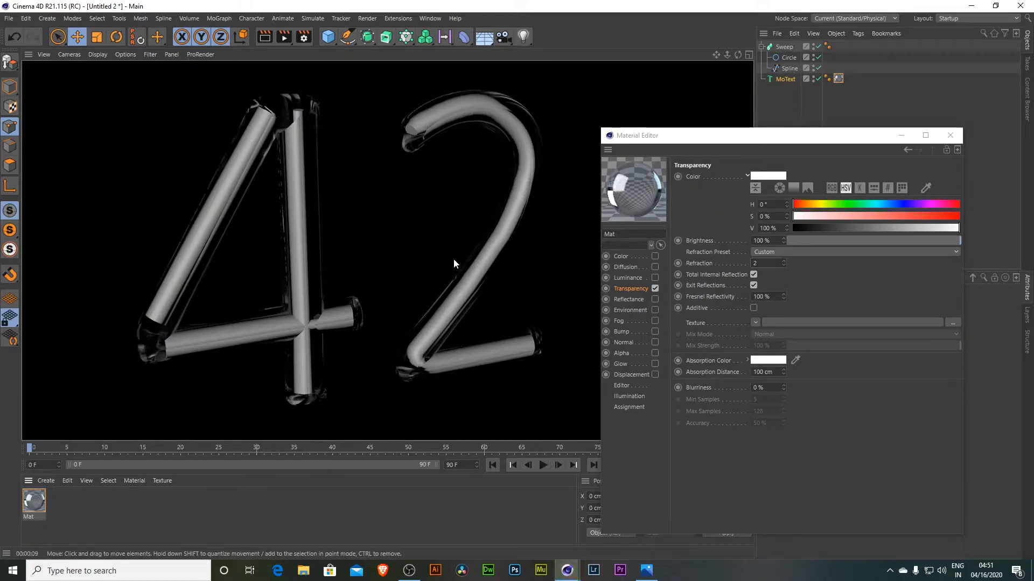
left_click(951, 135)
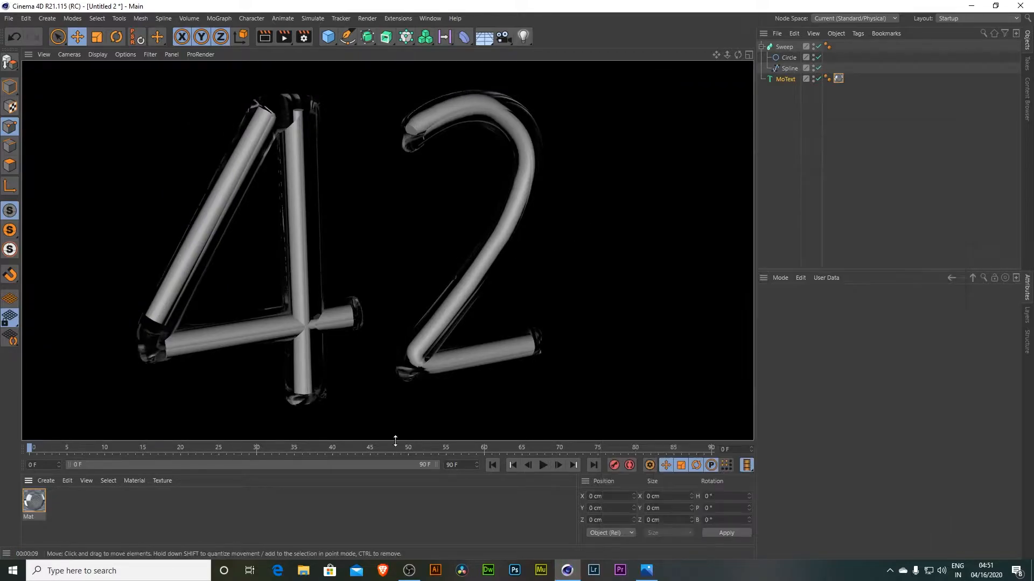
- Create a second material with only the Luminance channel enabled
double_click(259, 535)
double_click(43, 507)
left_click(215, 235)
left_click(215, 192)
left_click(203, 213)
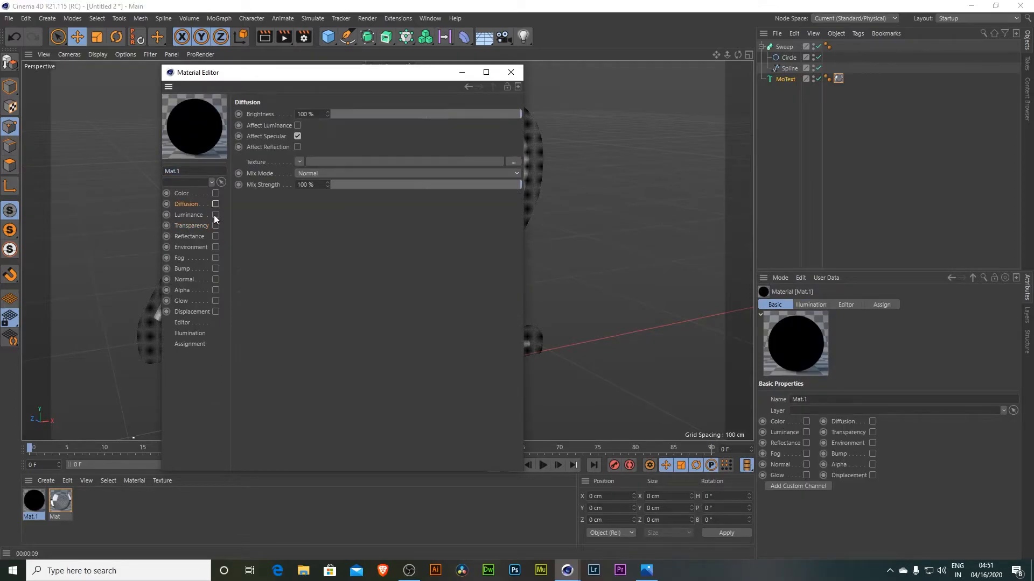
left_click(215, 215)
- Set the new material's luminance brightness to 200% and its colour to red, then close the editor
left_click(291, 175)
key("Delete")
type("2")
key("Return")
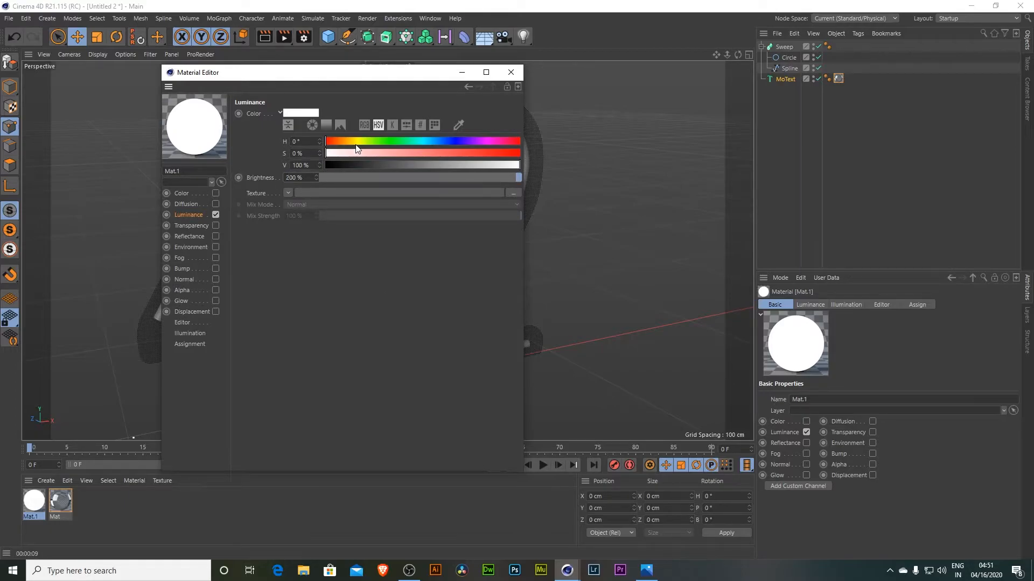
left_click_drag(356, 151, 514, 153)
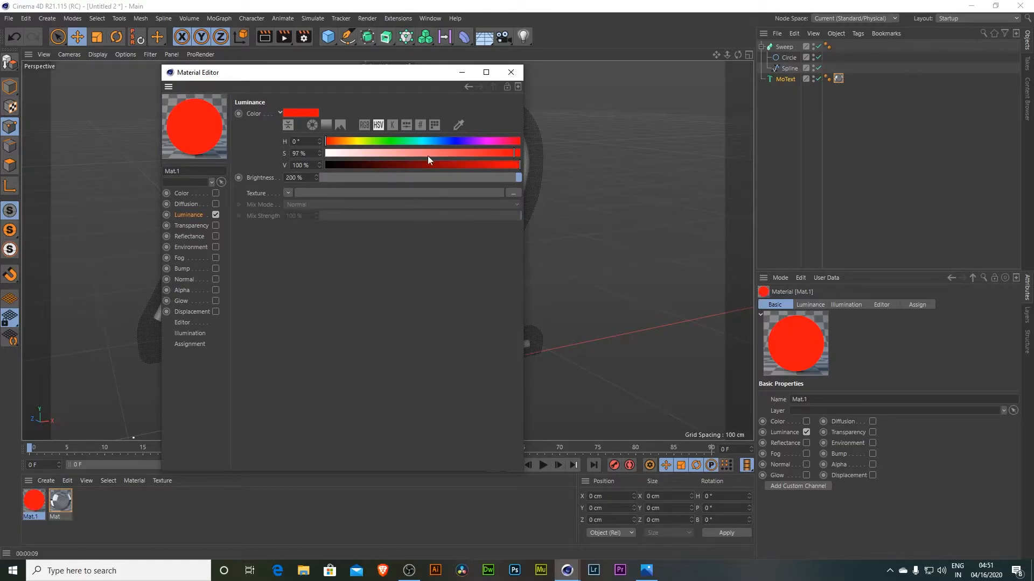
left_click(510, 72)
- Apply the red luminance material to the Sweep and render a viewport preview
left_click_drag(838, 78, 787, 46)
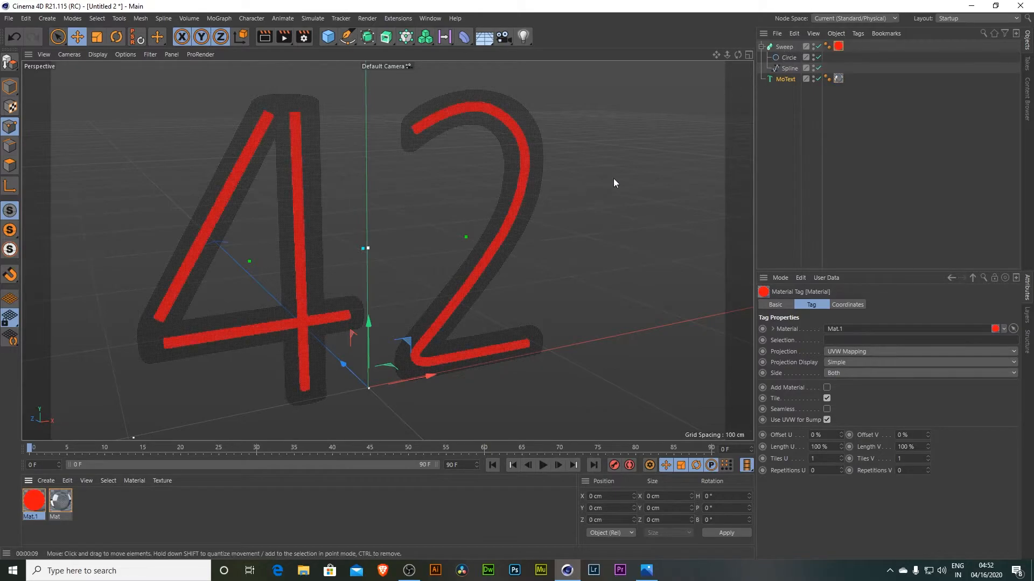
key("ctrl+r")
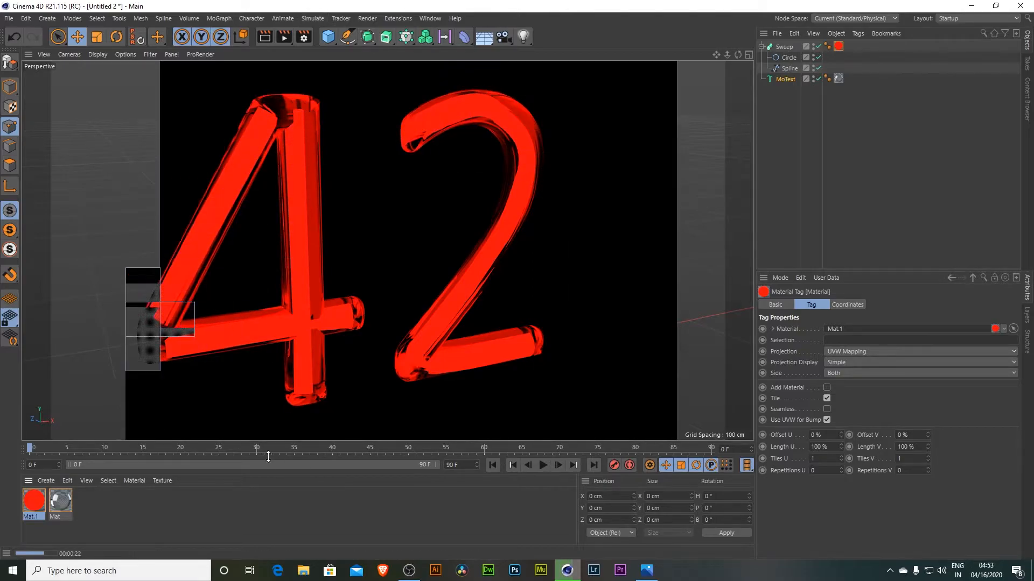
left_click(219, 525)
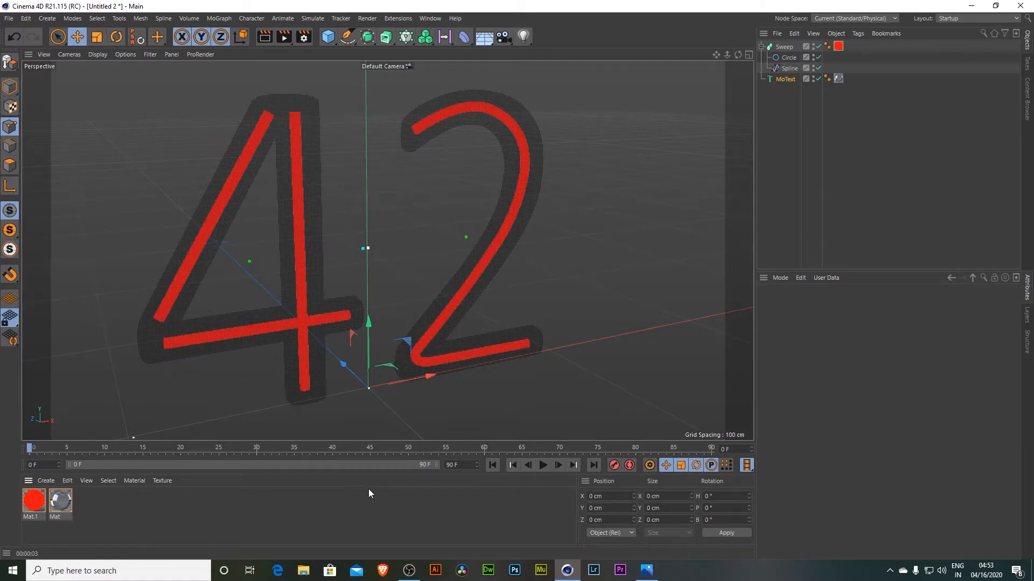
- Open the 2077-2.jpg reference image in Photos from the desktop
key("super+d")
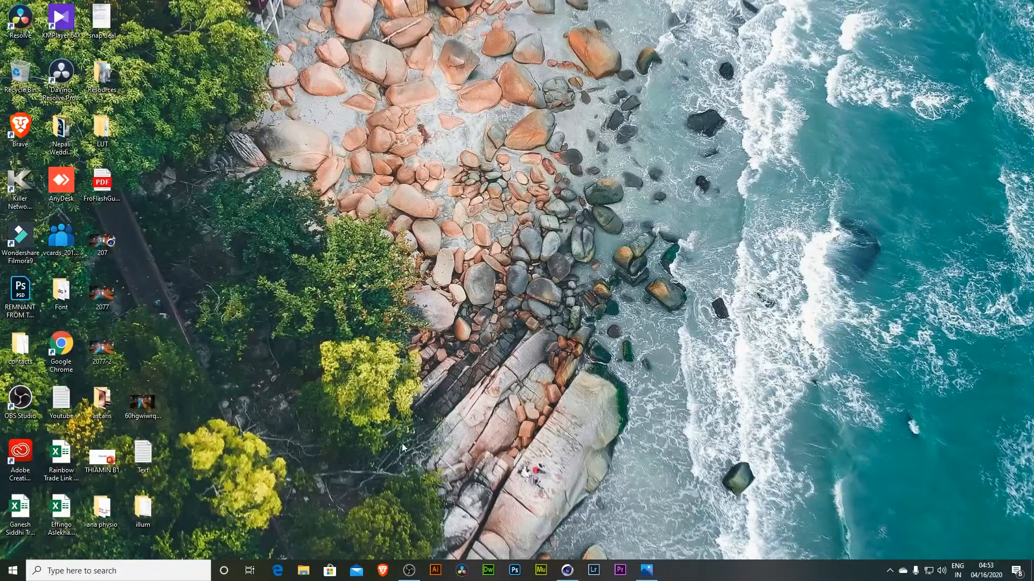
double_click(143, 403)
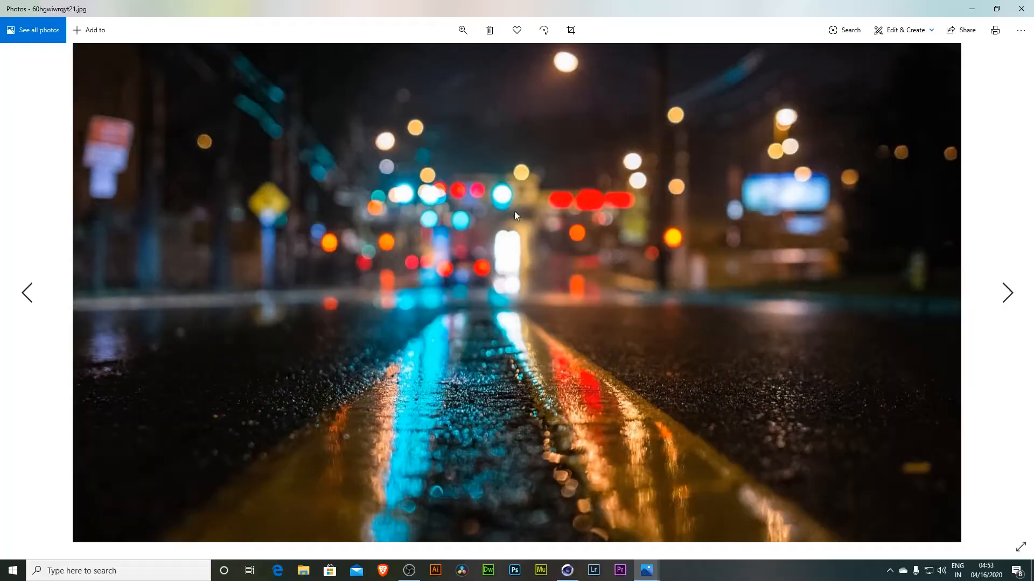
mouse_move(646, 570)
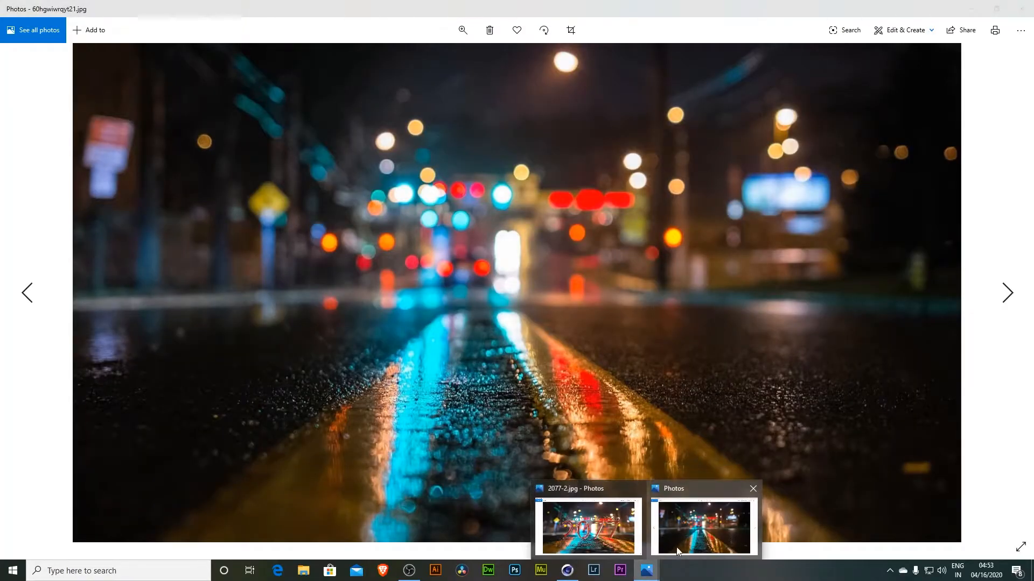
left_click(554, 528)
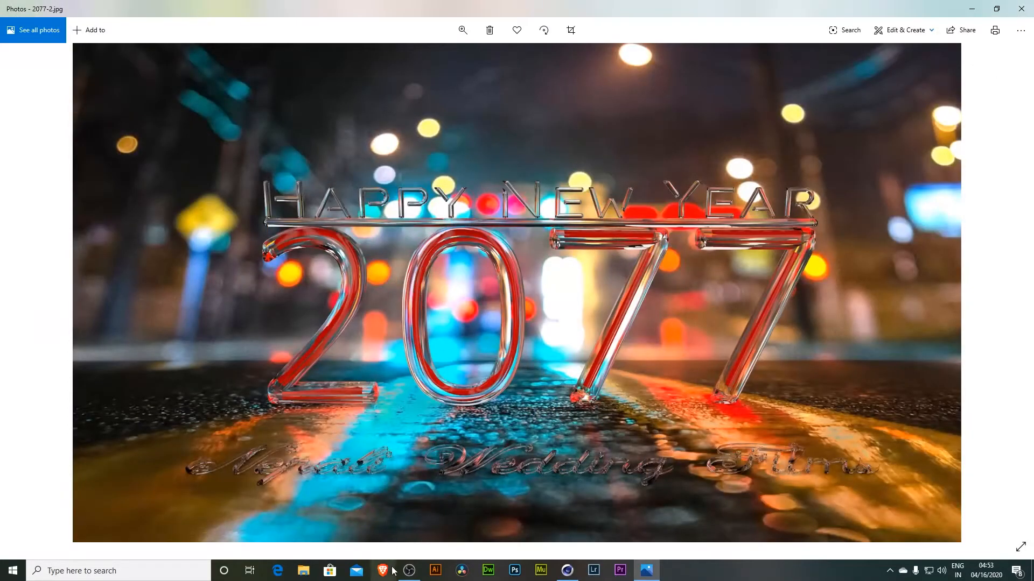
- Switch to the Brave browser and search Google images for wet road texture
left_click(377, 573)
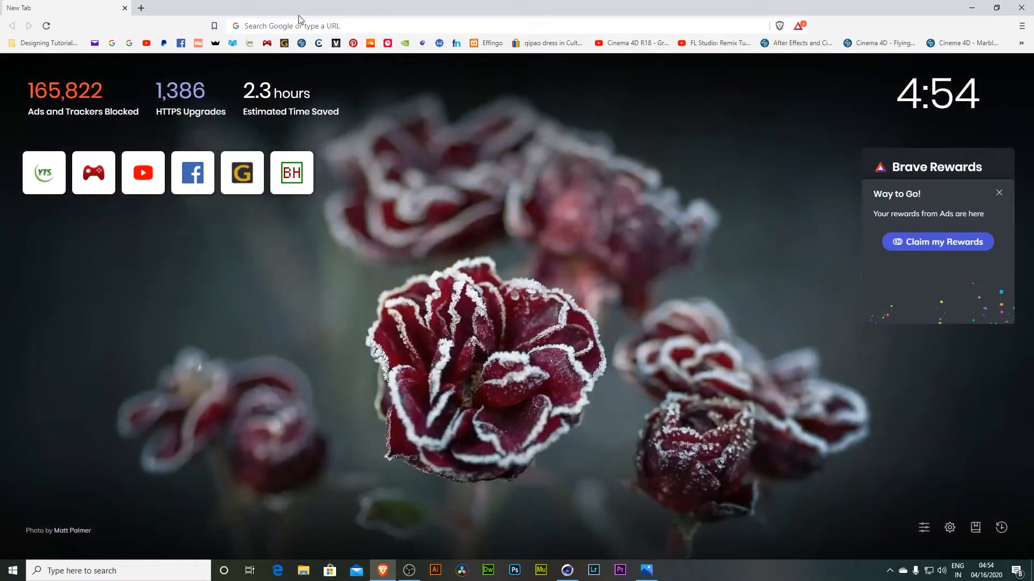
left_click(301, 23)
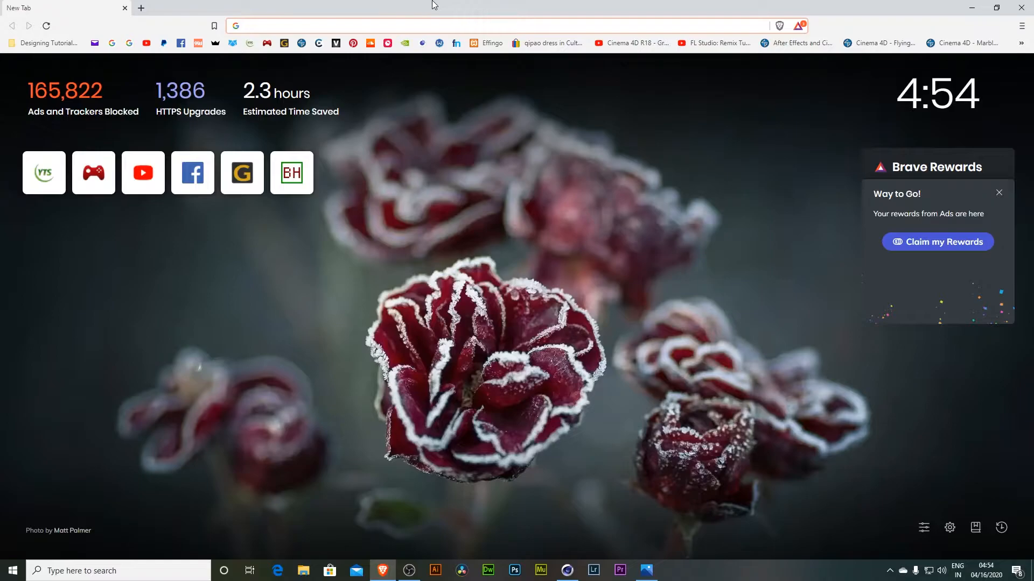
type("wet ro")
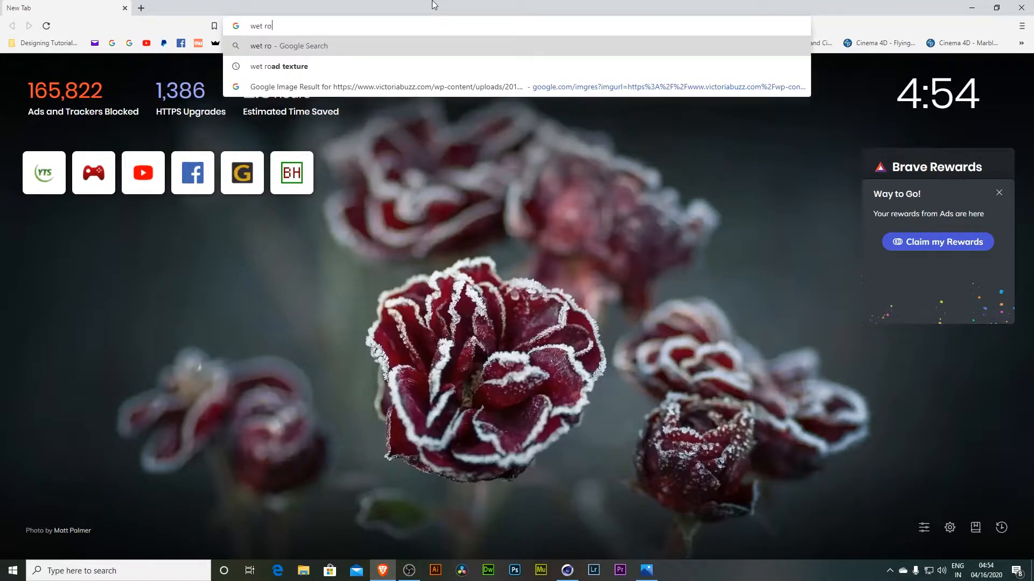
key("Down")
key("Return")
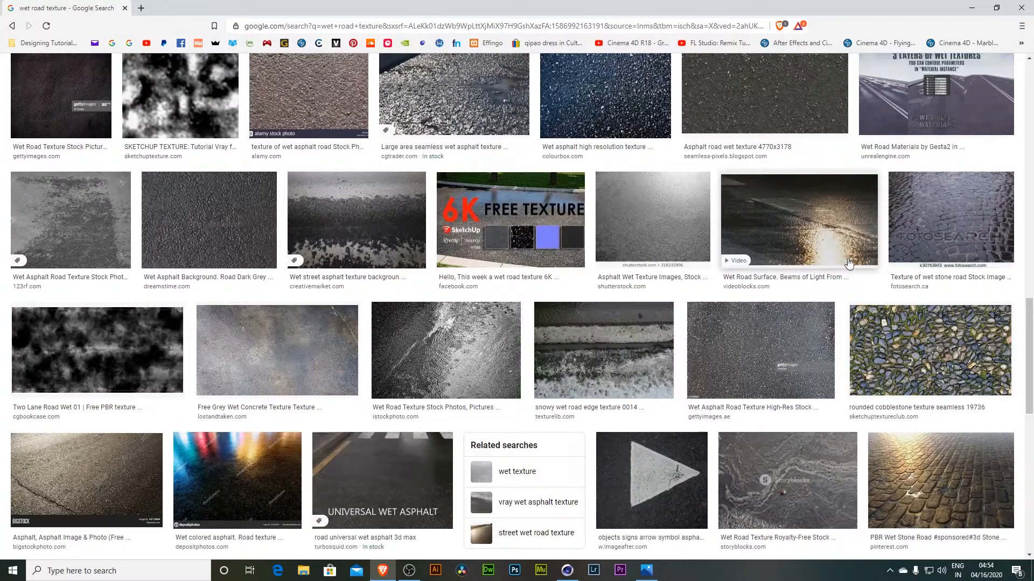
- Browse the wet road image results and their related images for a suitable background picture
left_click_drag(1029, 344, 1033, 389)
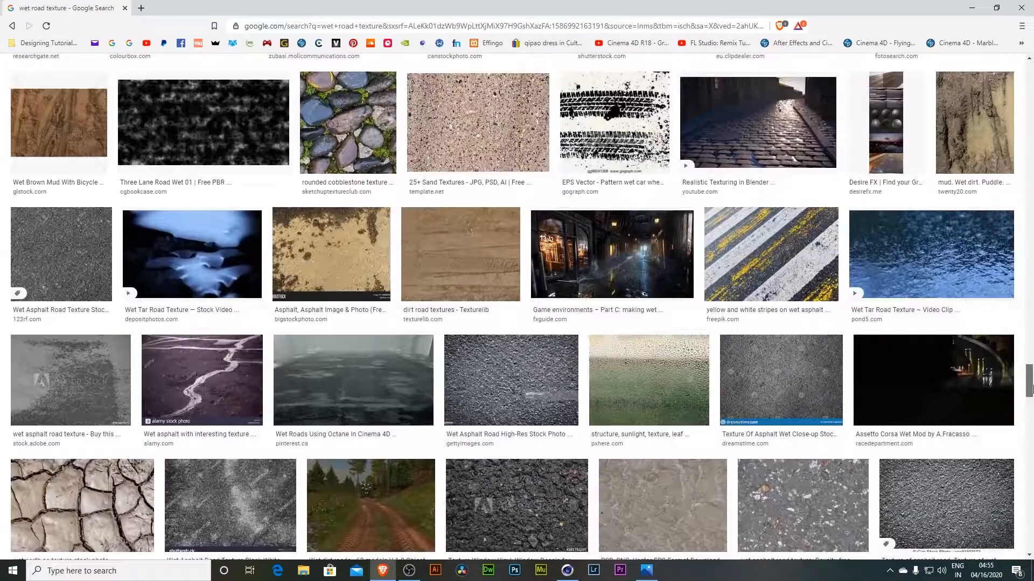
left_click(834, 269)
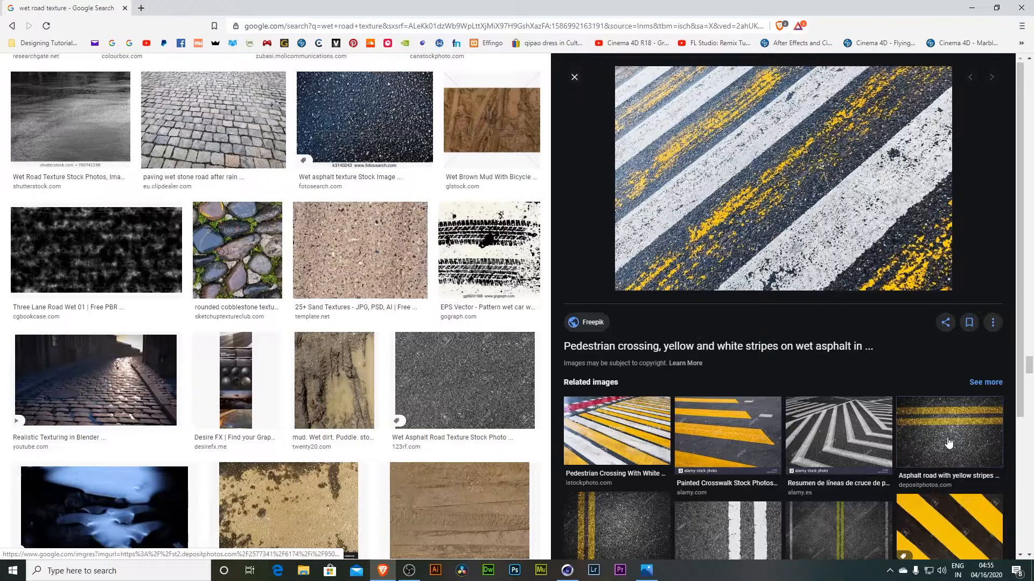
left_click(949, 443)
scroll(832, 491, "down", 3)
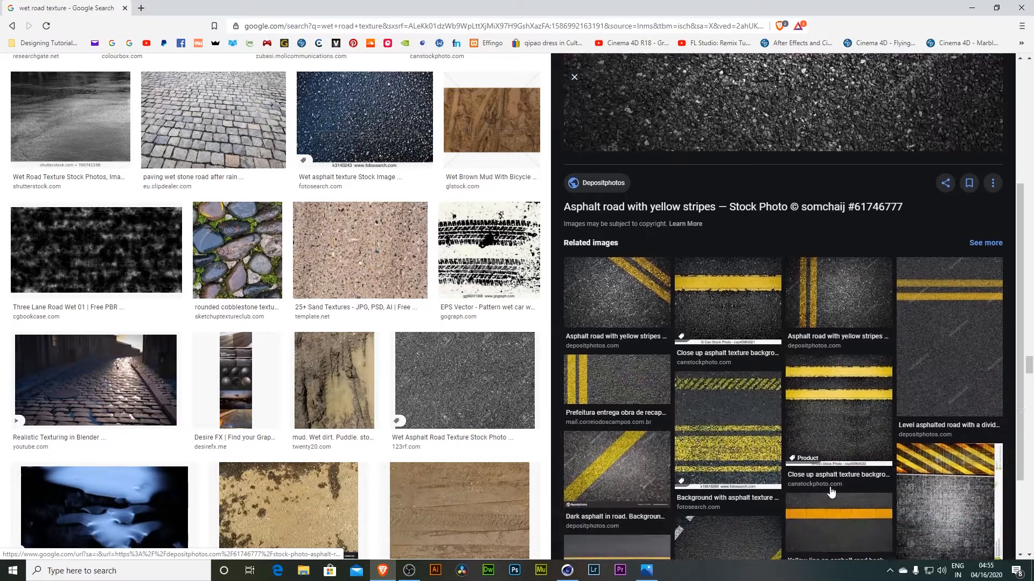
scroll(832, 491, "down", 1)
left_click(733, 240)
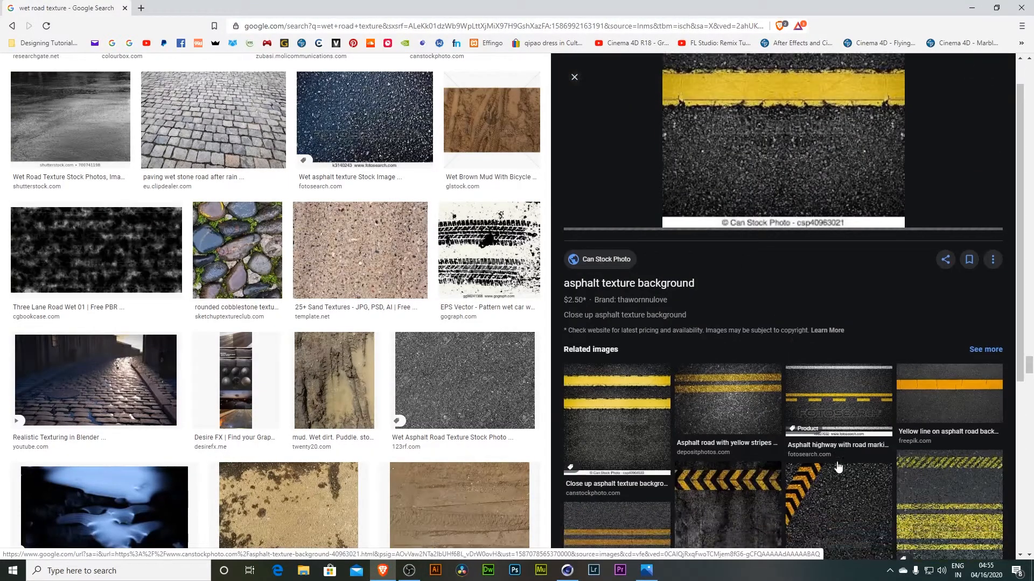
left_click(732, 374)
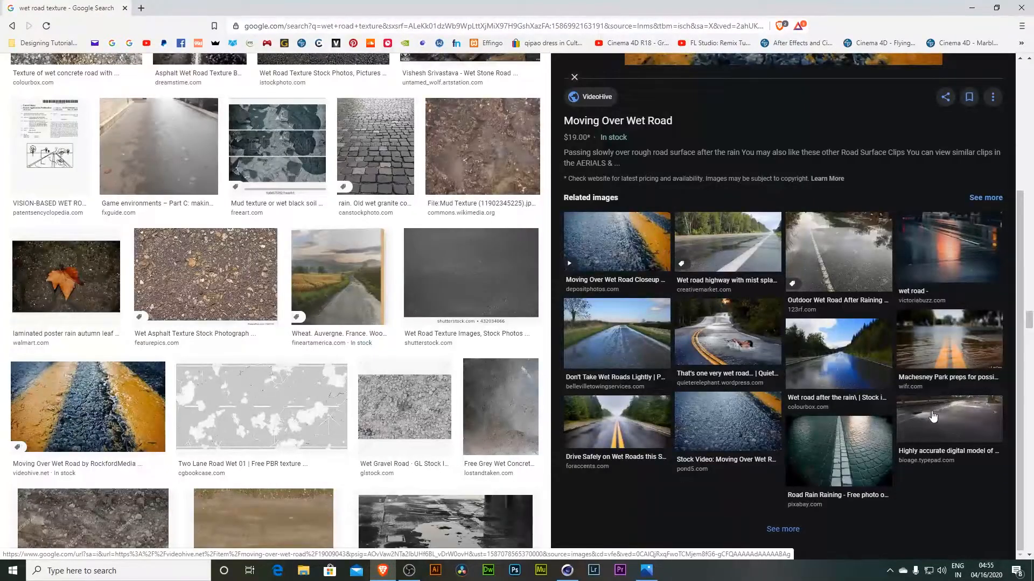
left_click(948, 269)
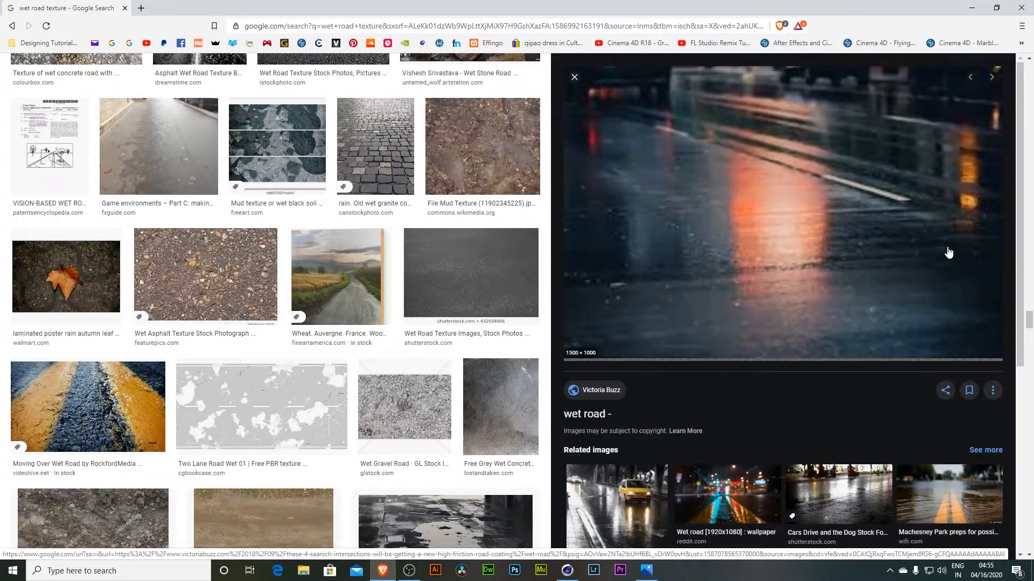
scroll(883, 325, "down", 3)
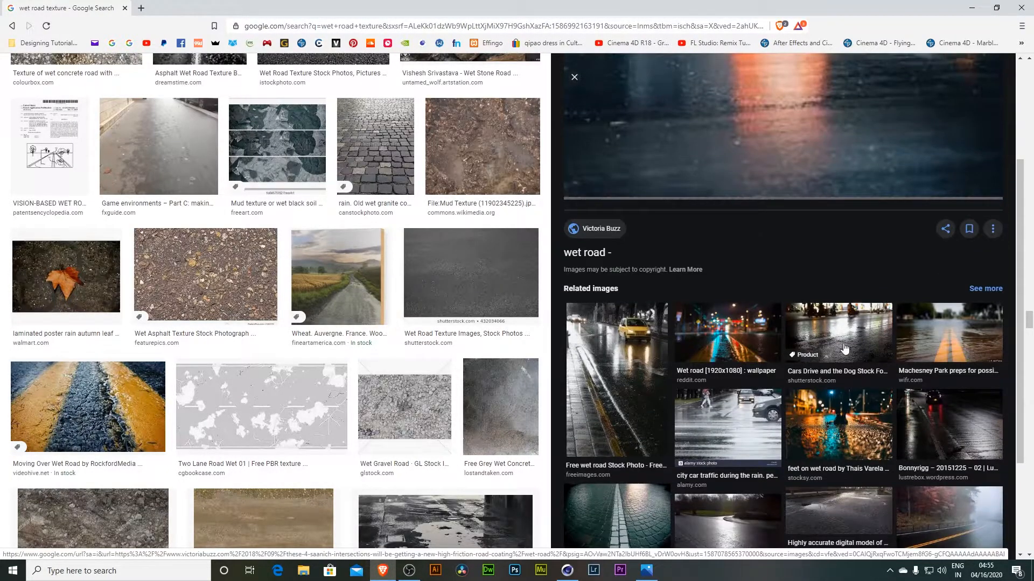
left_click(739, 335)
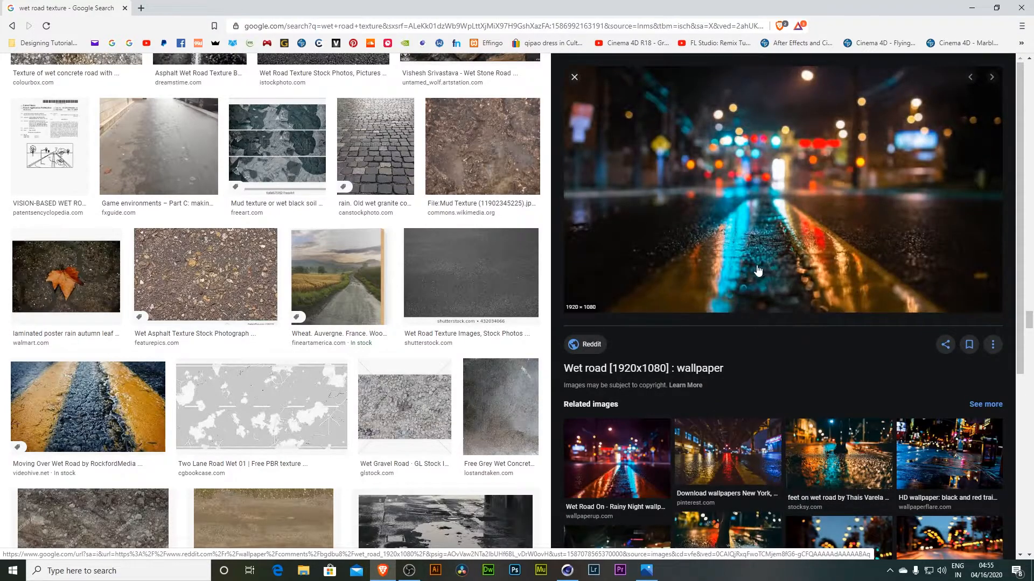
- Save the wet road wallpaper image to the desktop
right_click(672, 162)
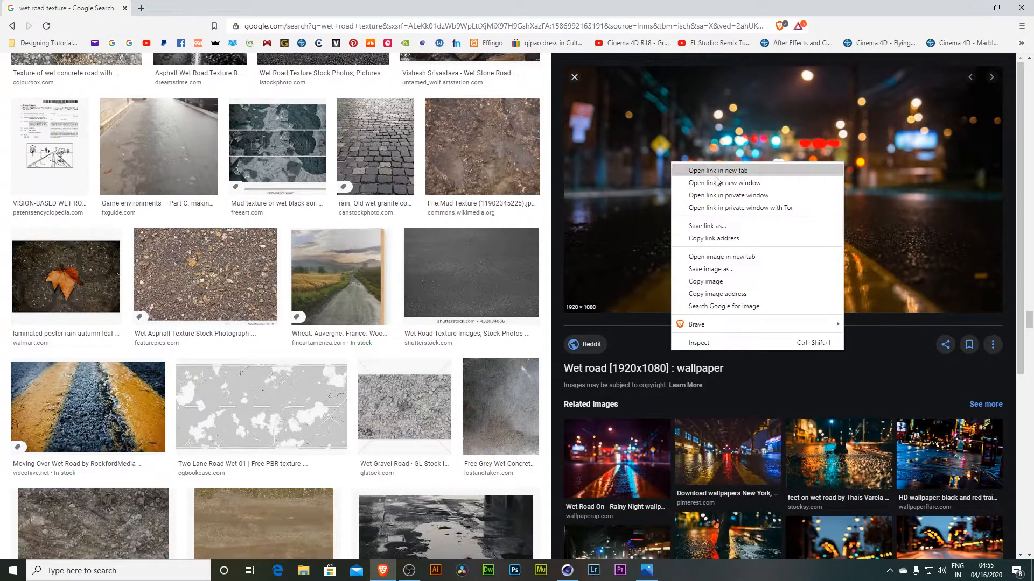
left_click(712, 269)
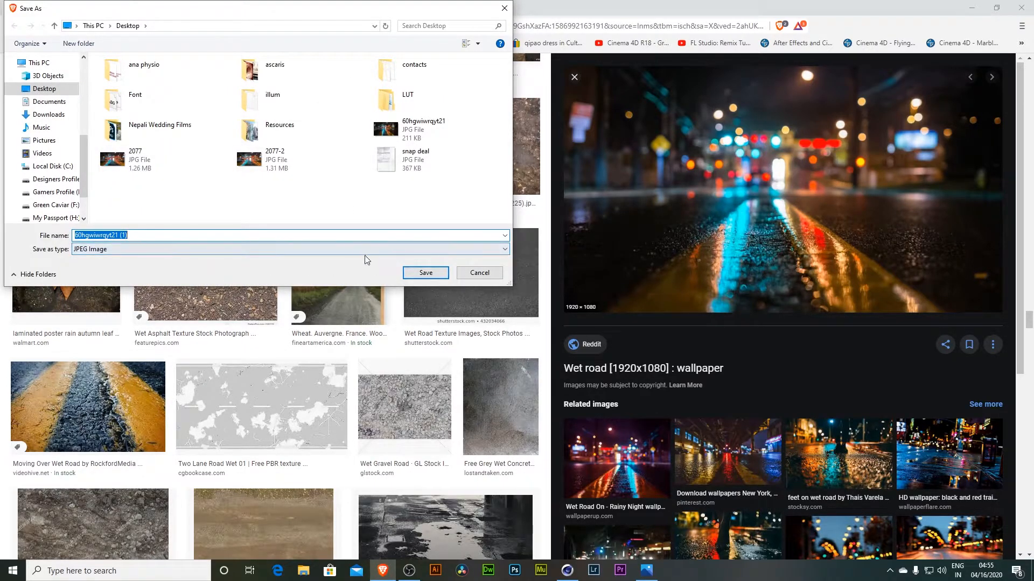
left_click(425, 273)
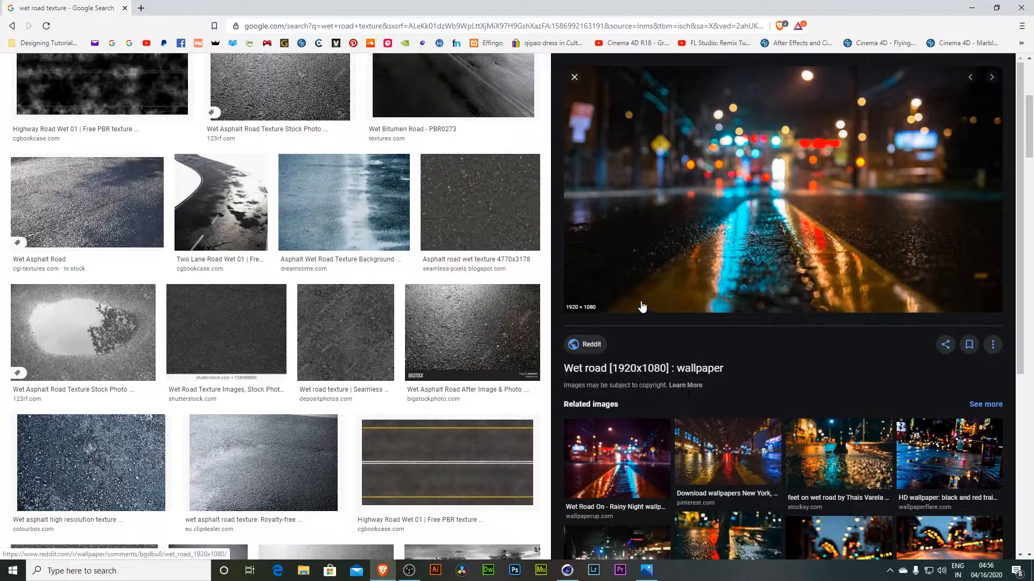
- Check the saved image file's properties for its pixel dimensions
key("alt+Tab")
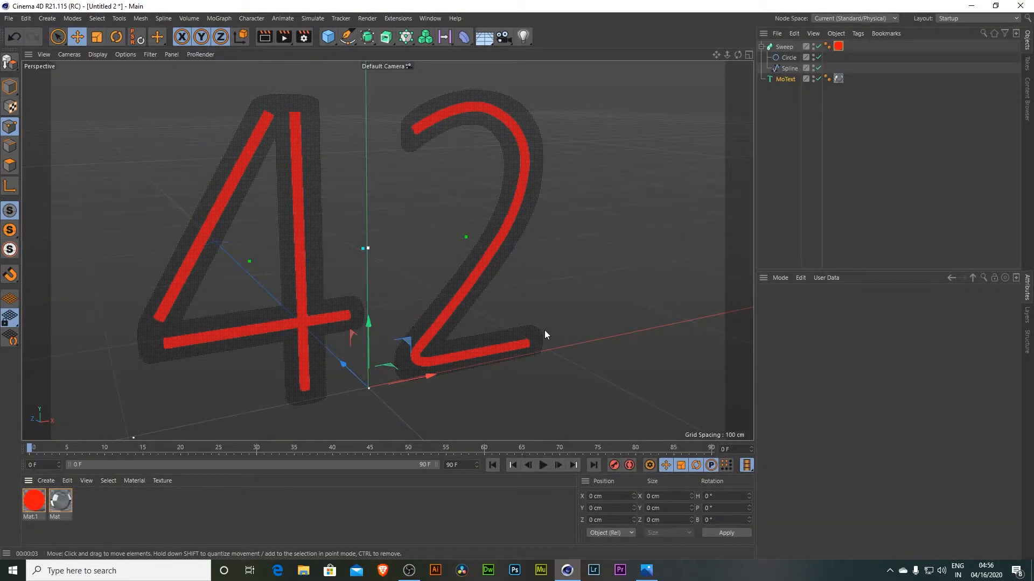
left_click(971, 6)
right_click(144, 402)
left_click(173, 396)
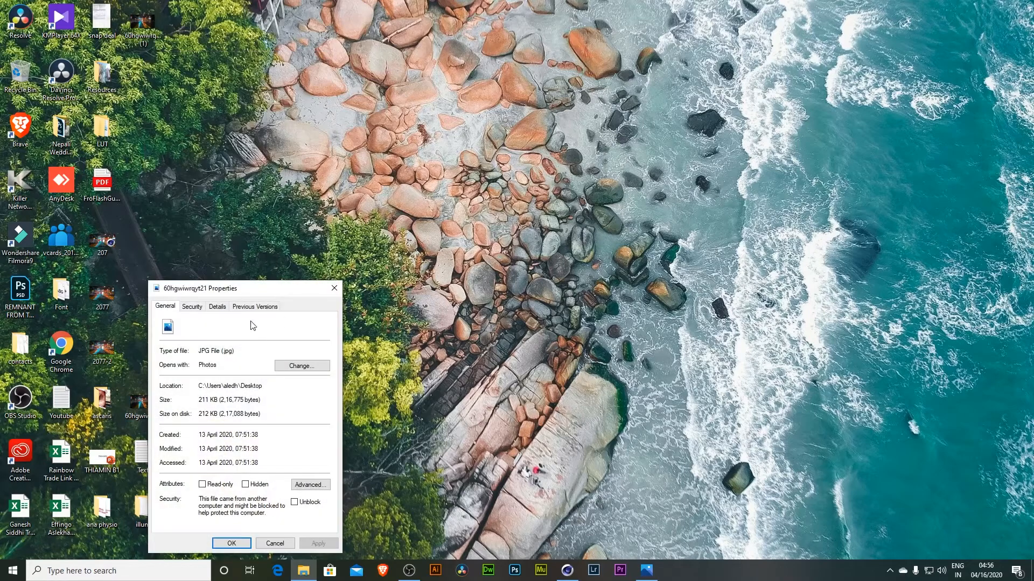
left_click(217, 307)
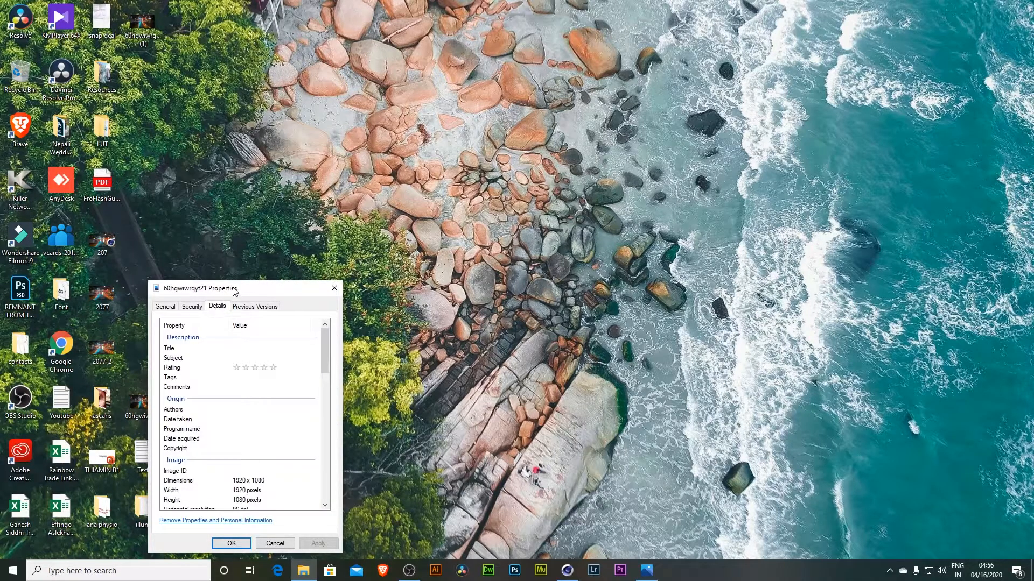
left_click_drag(234, 290, 306, 174)
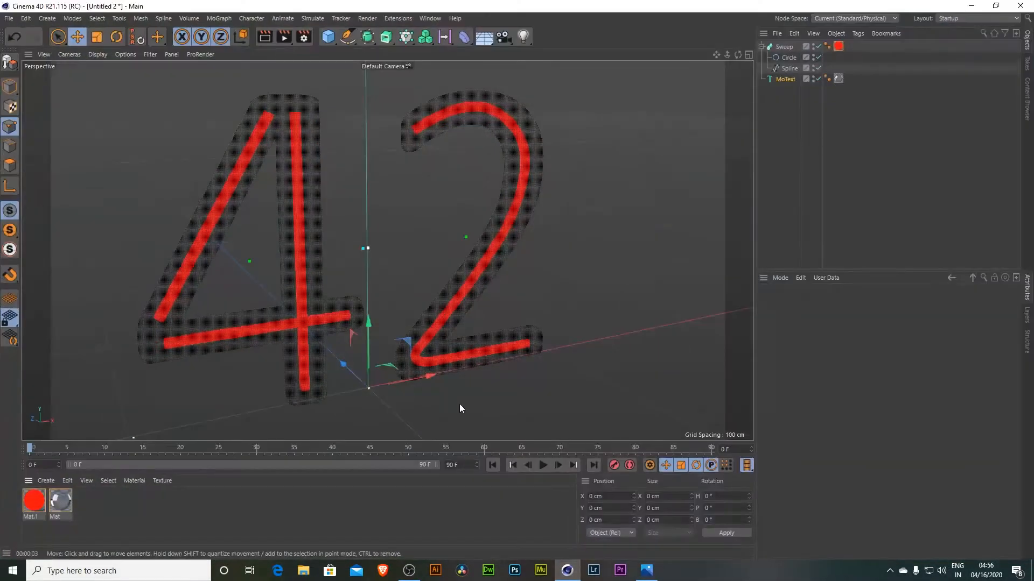
- Add a Plane object and set its width to 1920 cm and height to 1080 cm
left_click(328, 37)
left_click(433, 72)
left_click_drag(728, 55, 740, 86)
left_click_drag(727, 55, 717, 33)
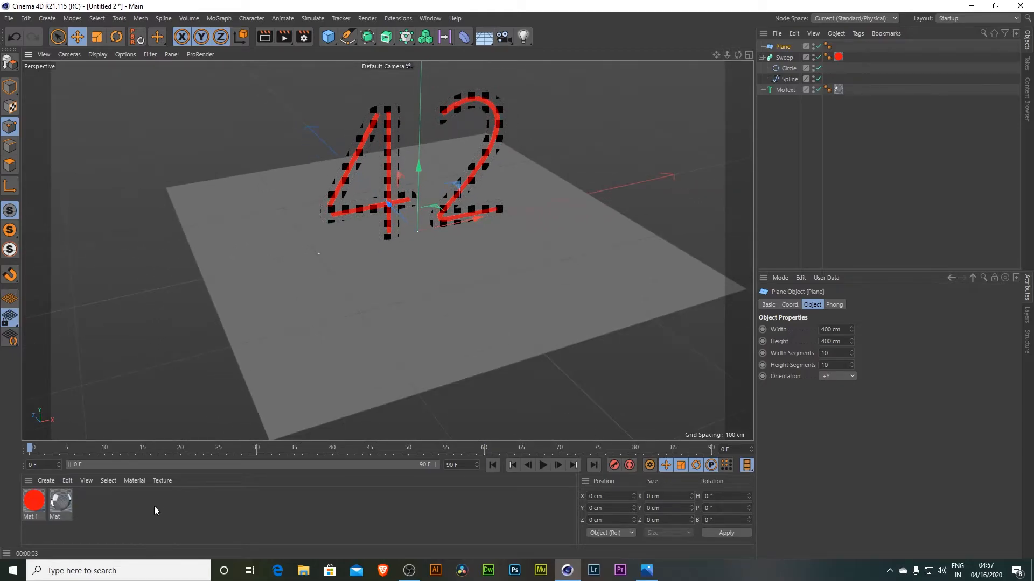
left_click_drag(841, 329, 754, 324)
type("1920")
key("Tab")
type("1080")
left_click_drag(727, 55, 646, 59)
left_click_drag(716, 55, 764, 26)
- Create a new material and load the saved wet road image as its Color texture, copying it to the project
left_click(175, 518)
double_click(174, 518)
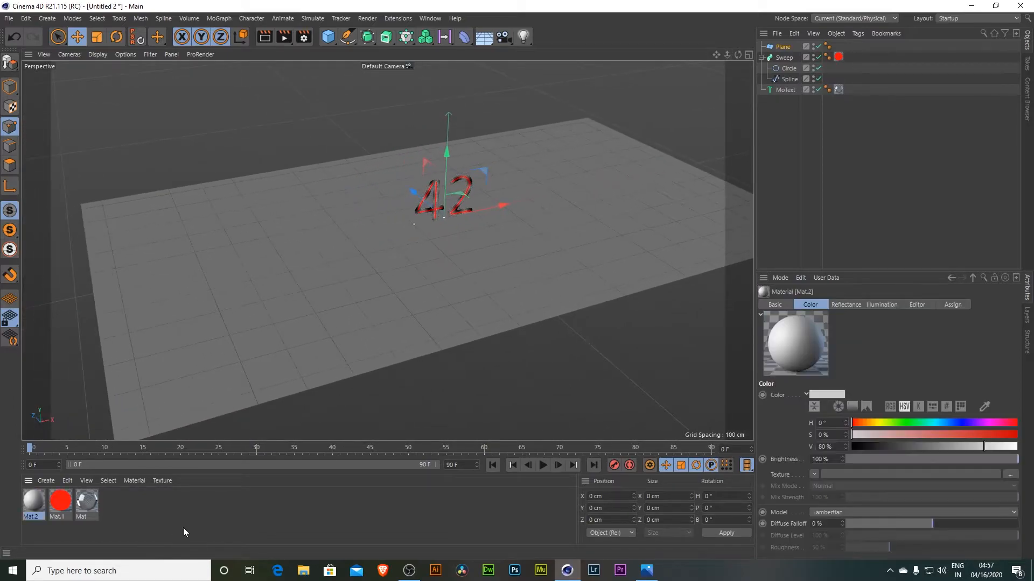
double_click(39, 504)
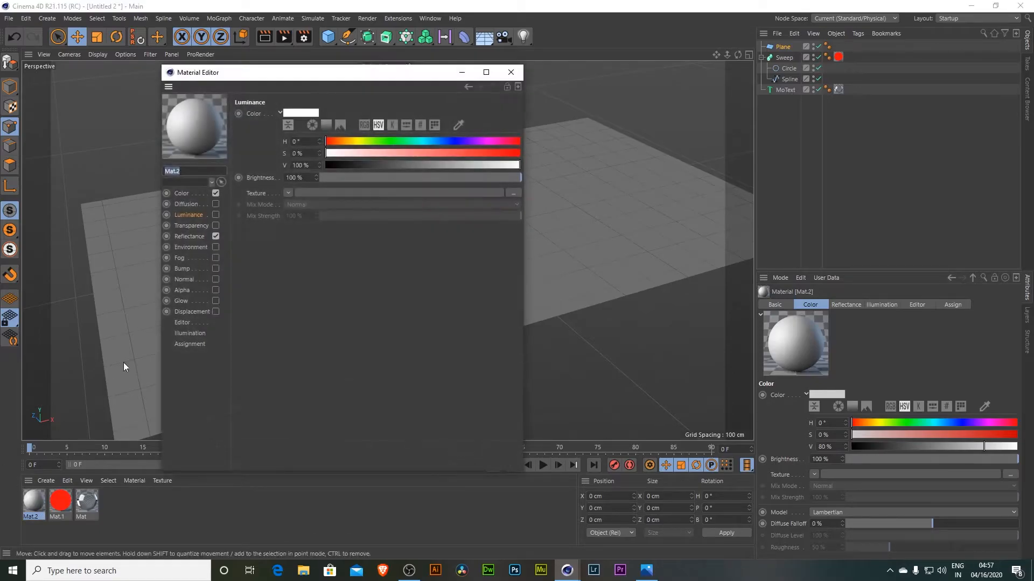
left_click(188, 194)
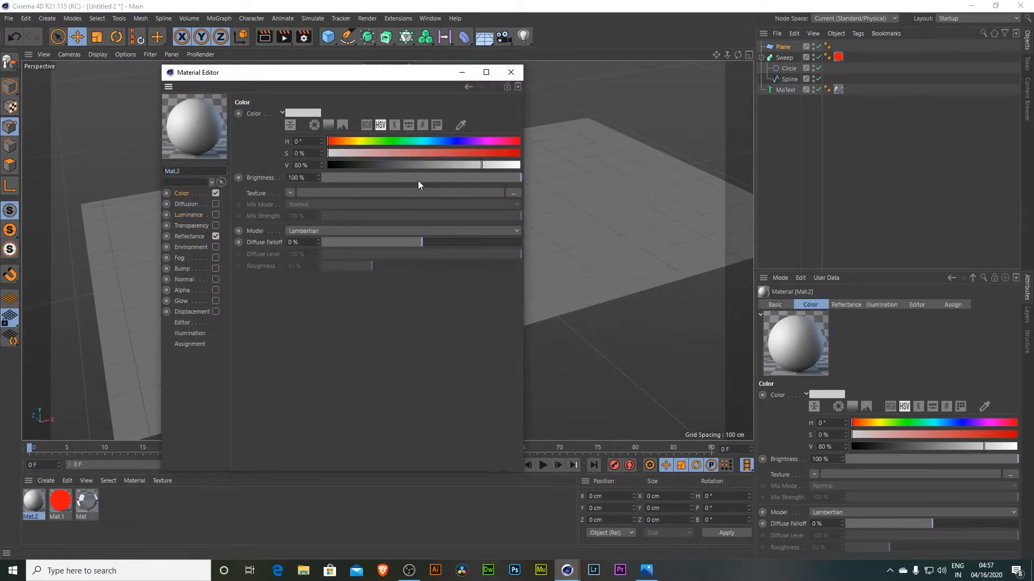
left_click(511, 194)
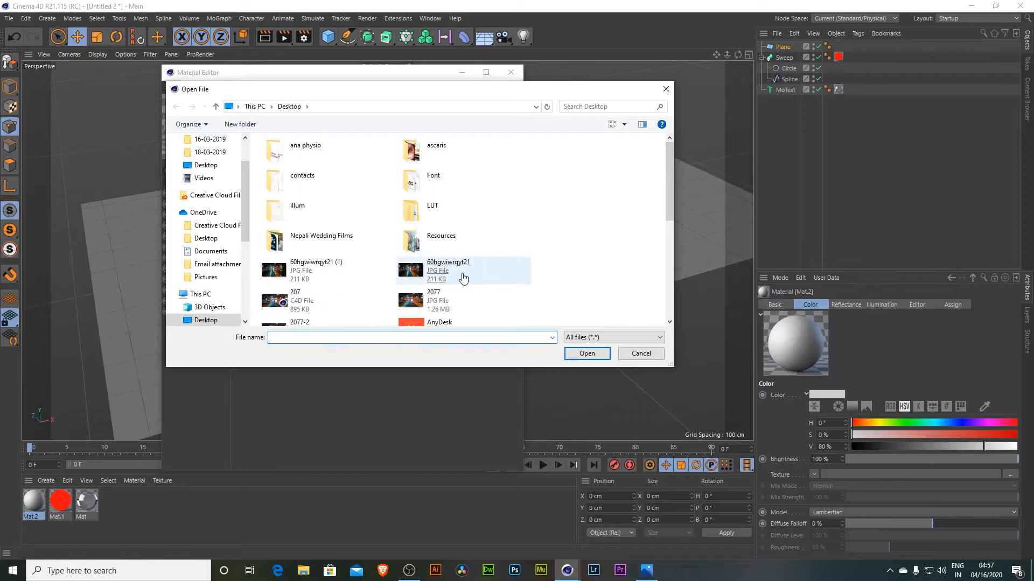
double_click(304, 276)
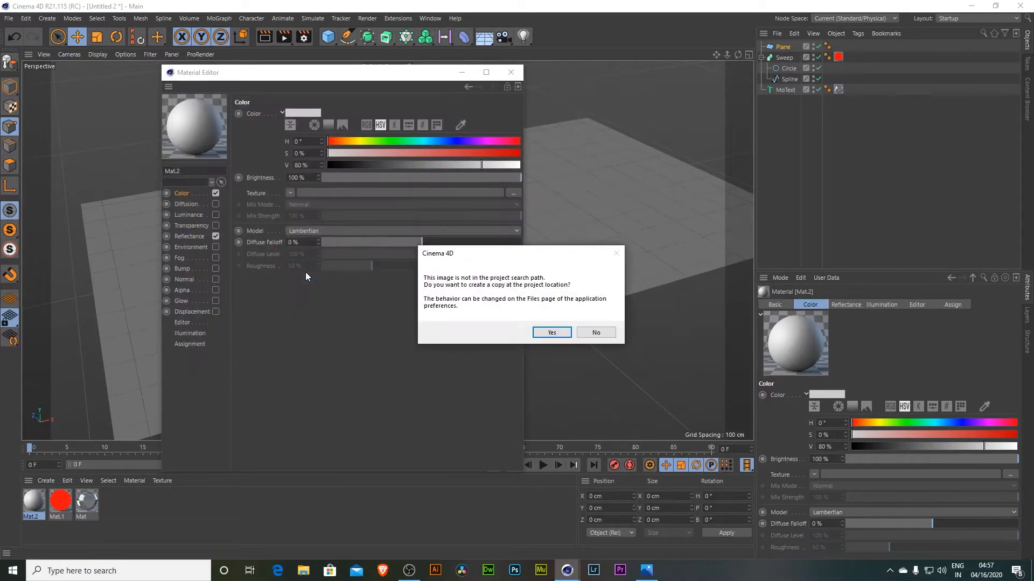
left_click(552, 332)
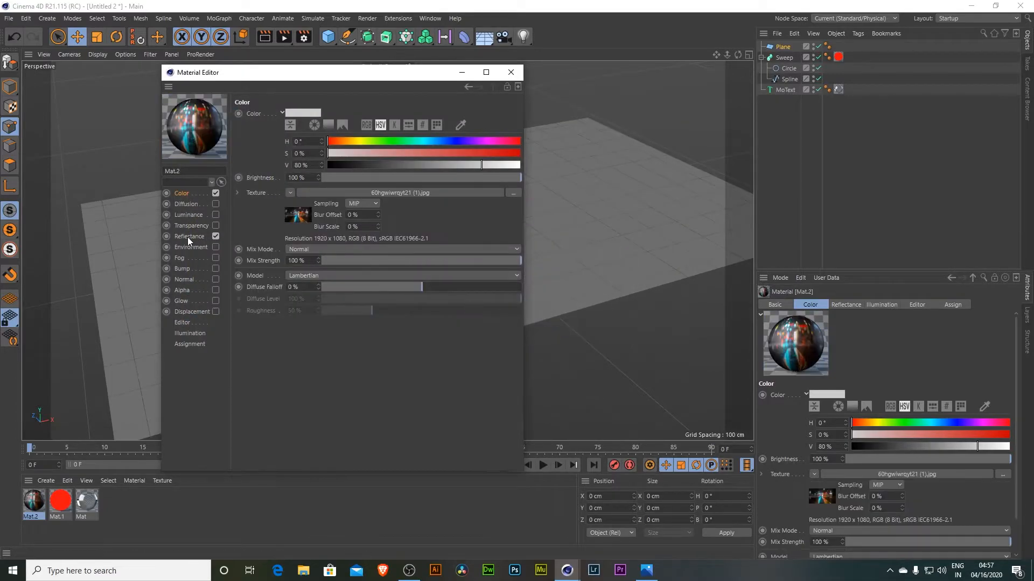
- Replace the default specular with a Reflection (Legacy) layer using the wet road image as its texture
left_click(192, 236)
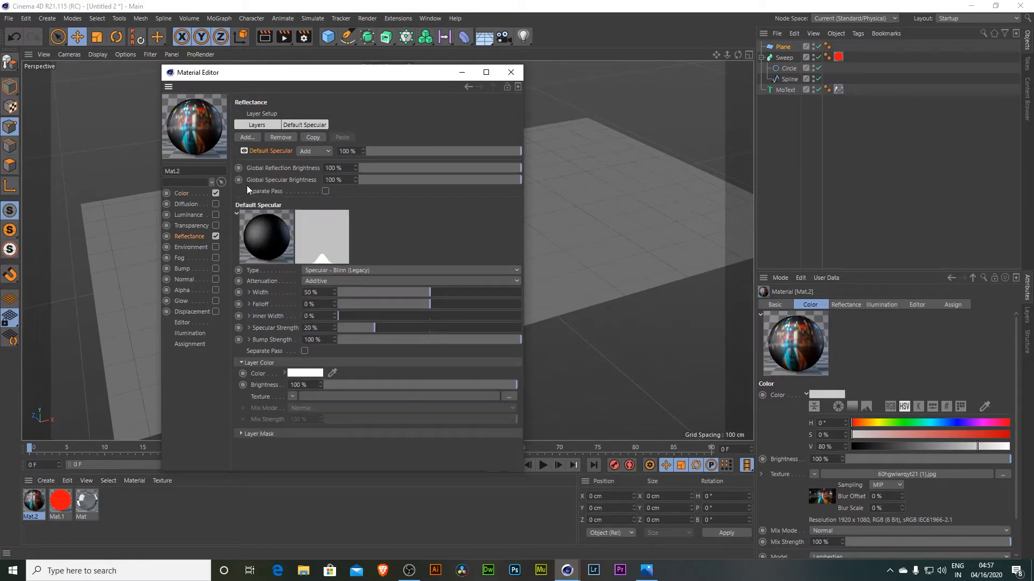
left_click(284, 137)
left_click(247, 136)
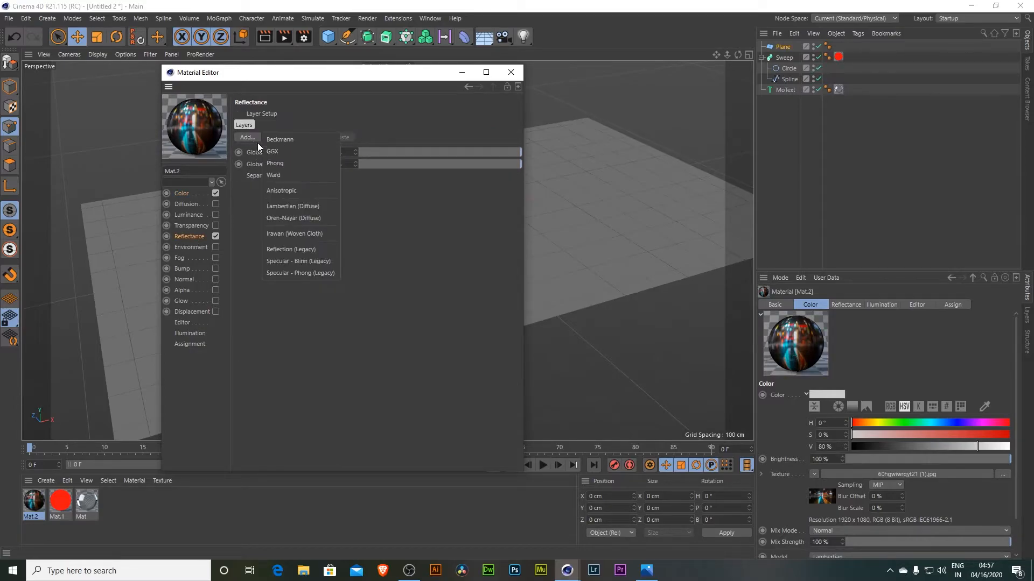
left_click(302, 248)
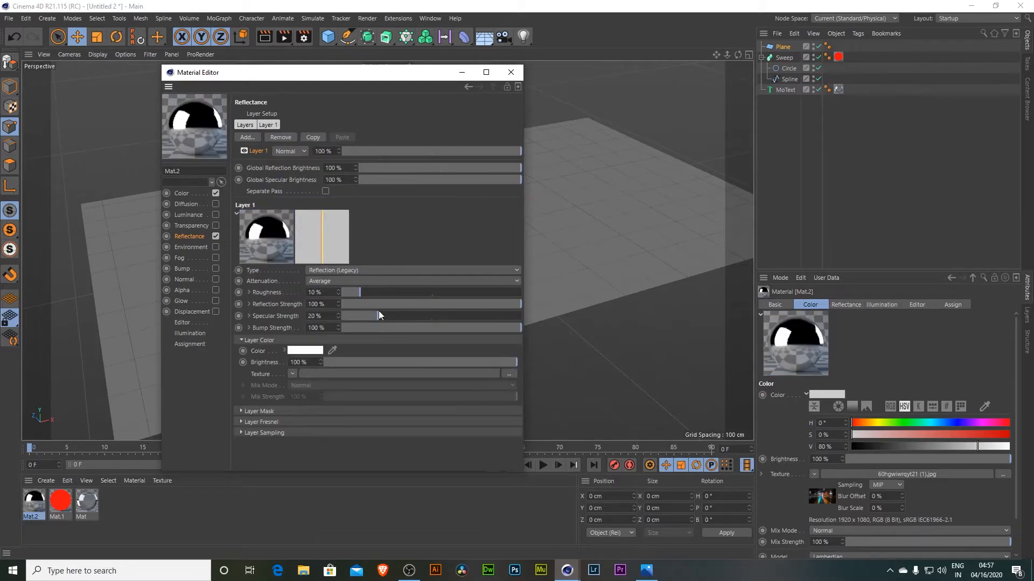
left_click(509, 377)
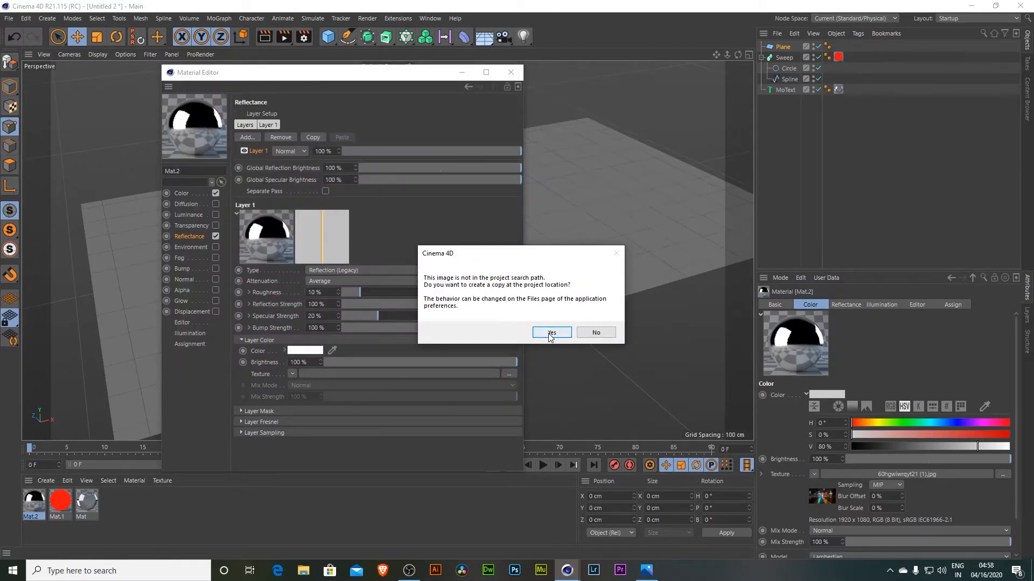
left_click(550, 333)
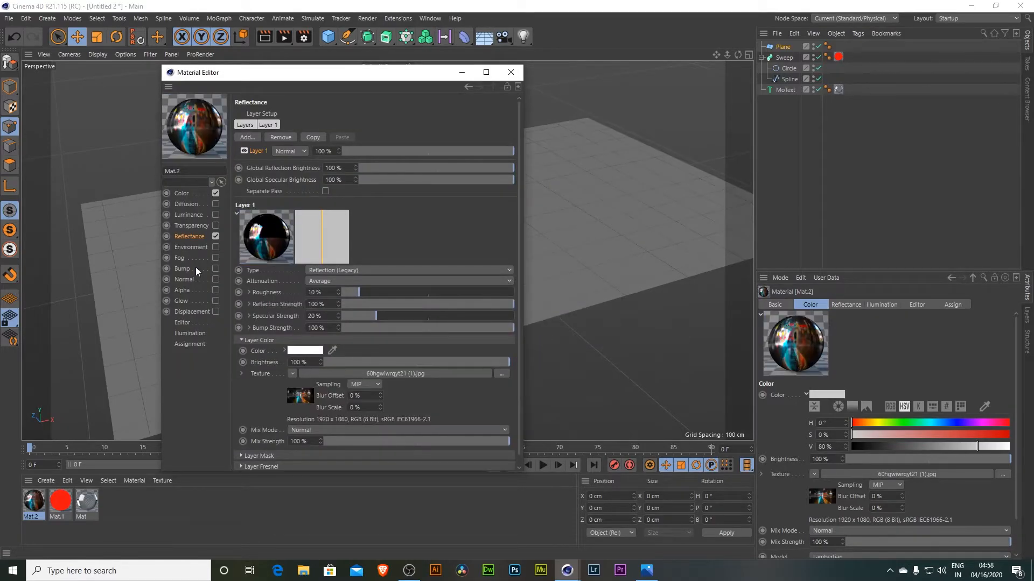
- Enable Bump with the wet road image as texture and set the bump strength to 5%
left_click(215, 269)
left_click(514, 142)
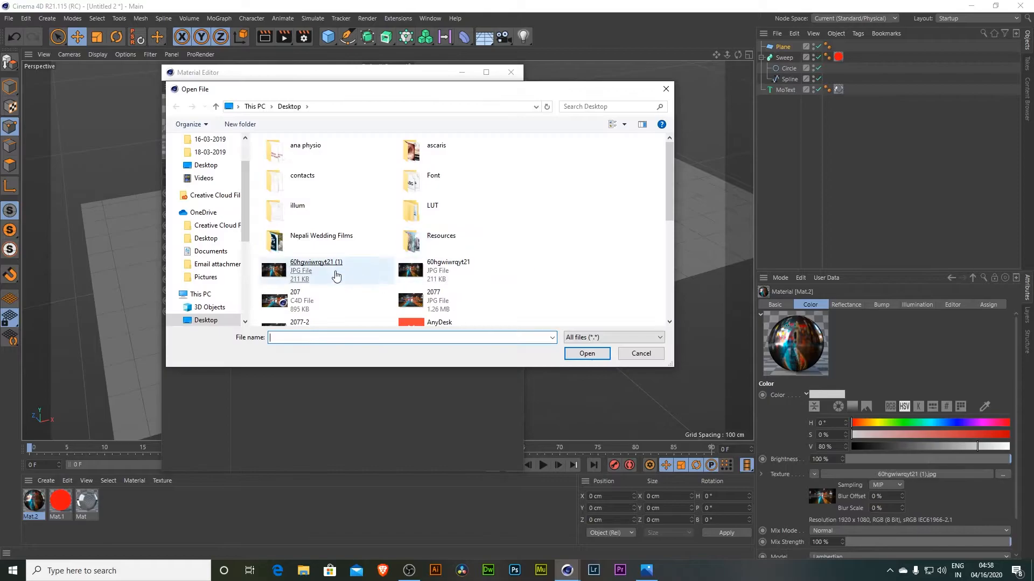
double_click(302, 280)
left_click(550, 333)
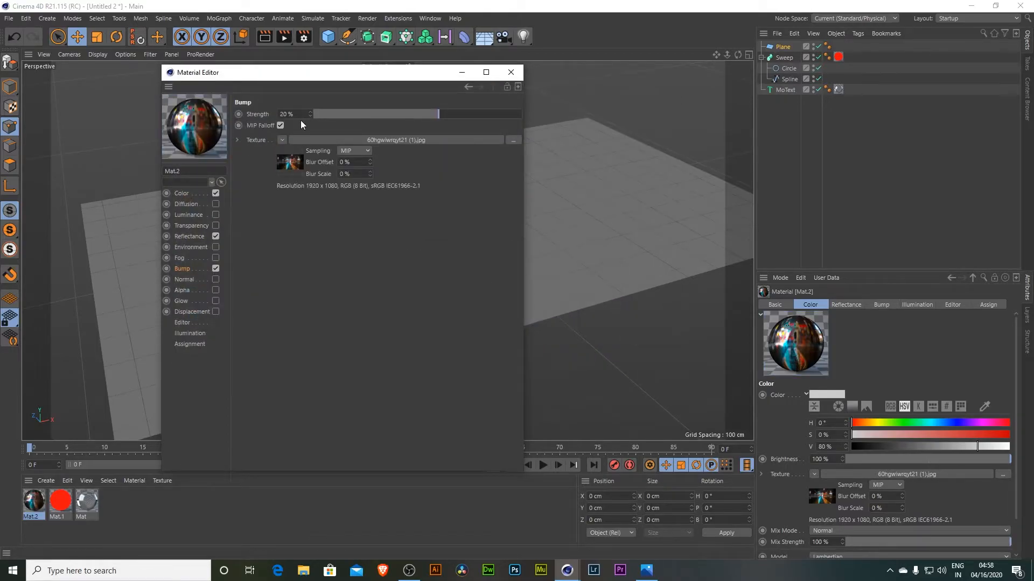
left_click_drag(298, 118, 227, 114)
type("5")
key("Return")
- Enable the Luminance channel and set its brightness to 10%
left_click(215, 215)
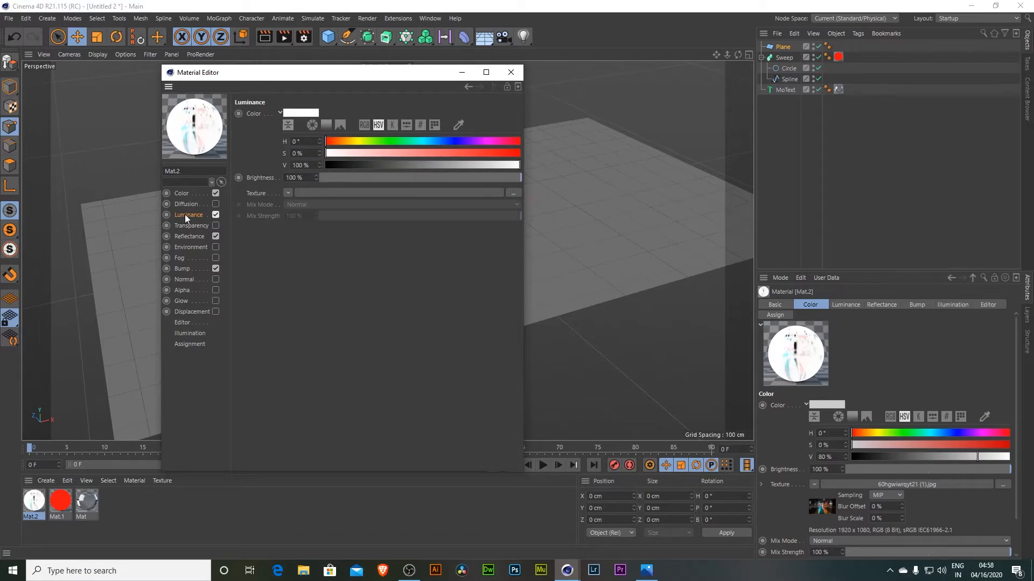
left_click(515, 192)
type("10")
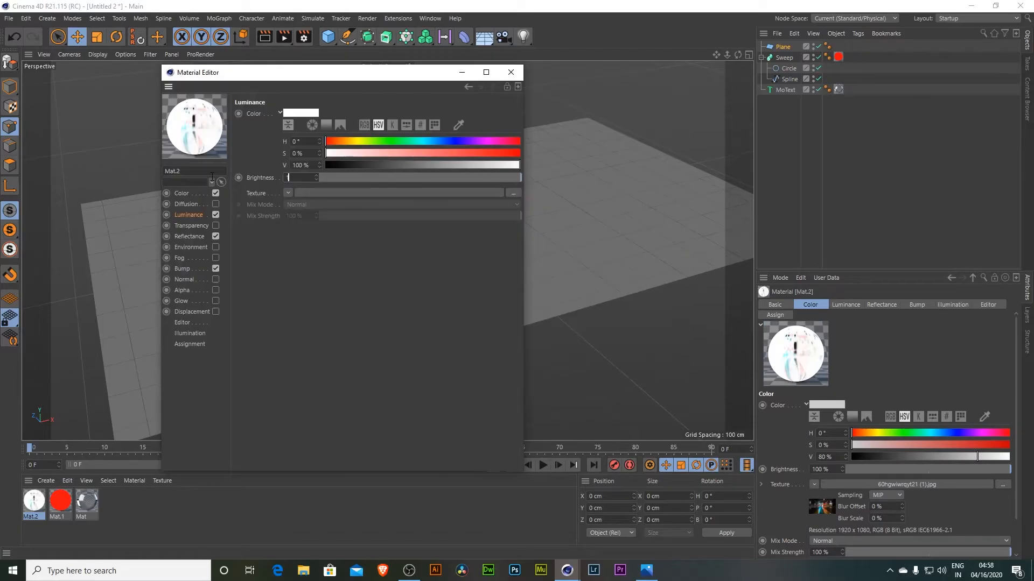
key("Return")
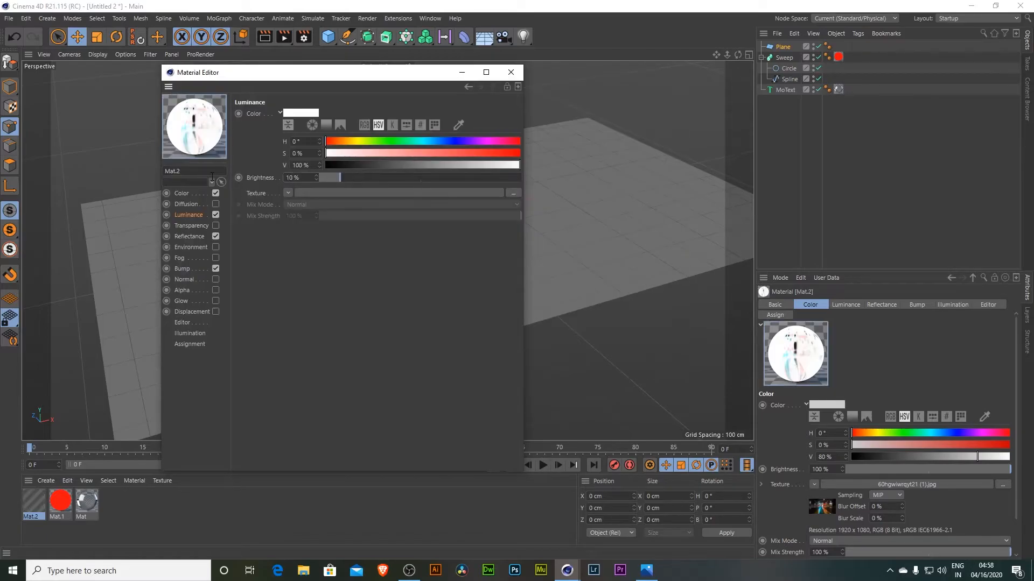
- Load the wet road image as the Luminance texture and toggle the channel on and off to compare
left_click(215, 215)
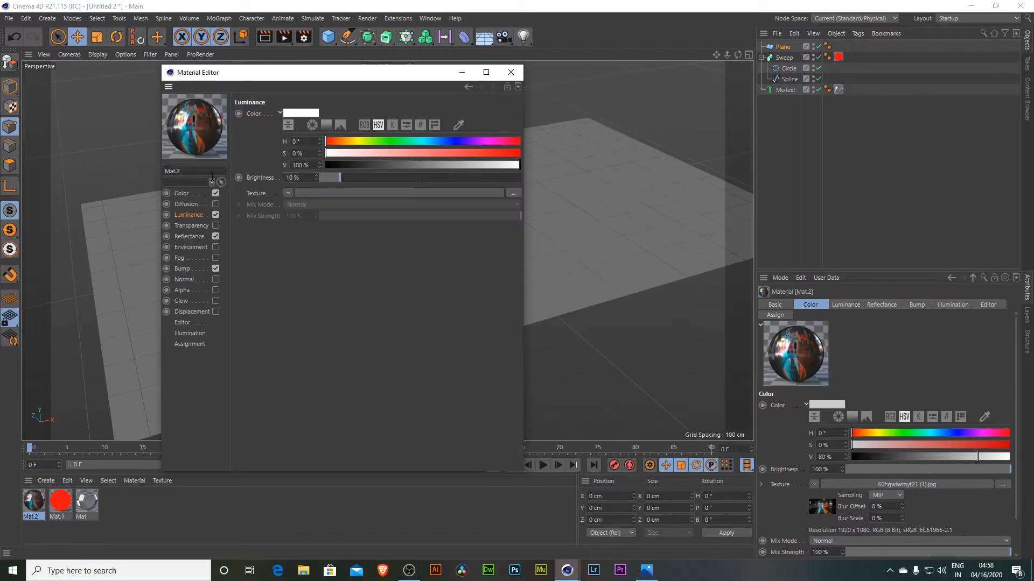
left_click(216, 215)
left_click(514, 193)
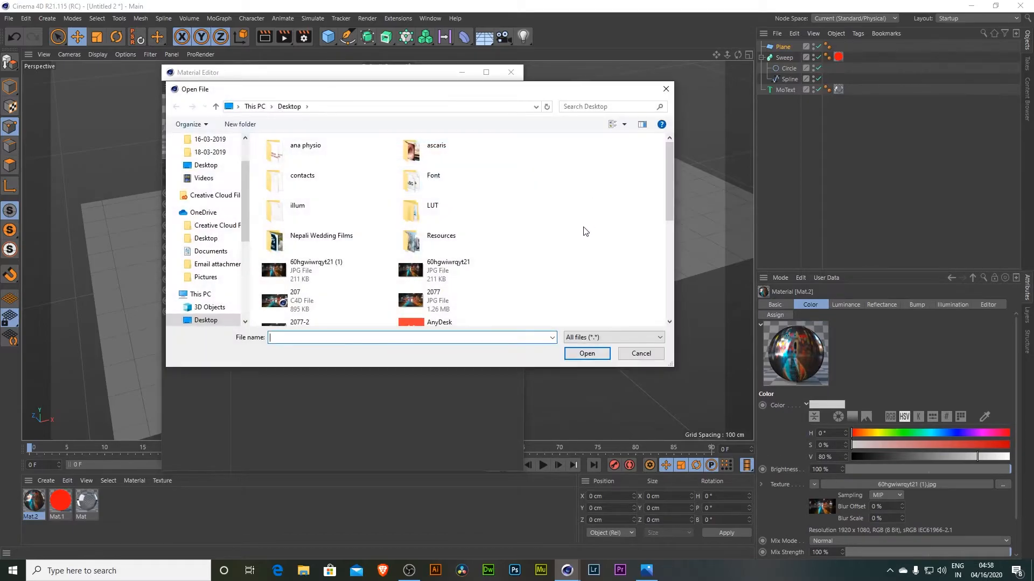
left_click(321, 280)
key("Return")
left_click(218, 217)
left_click(218, 216)
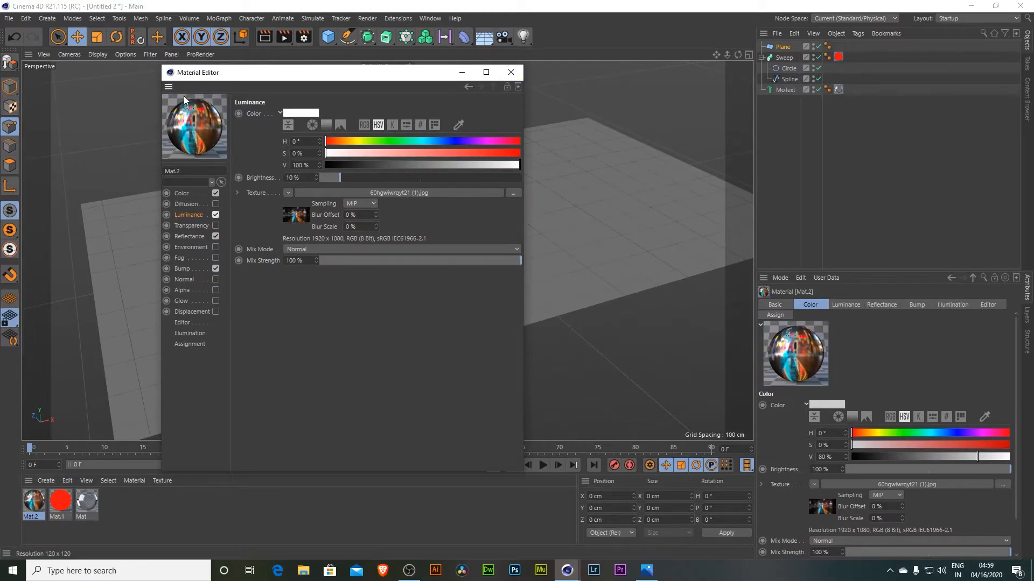
left_click(216, 213)
left_click(217, 213)
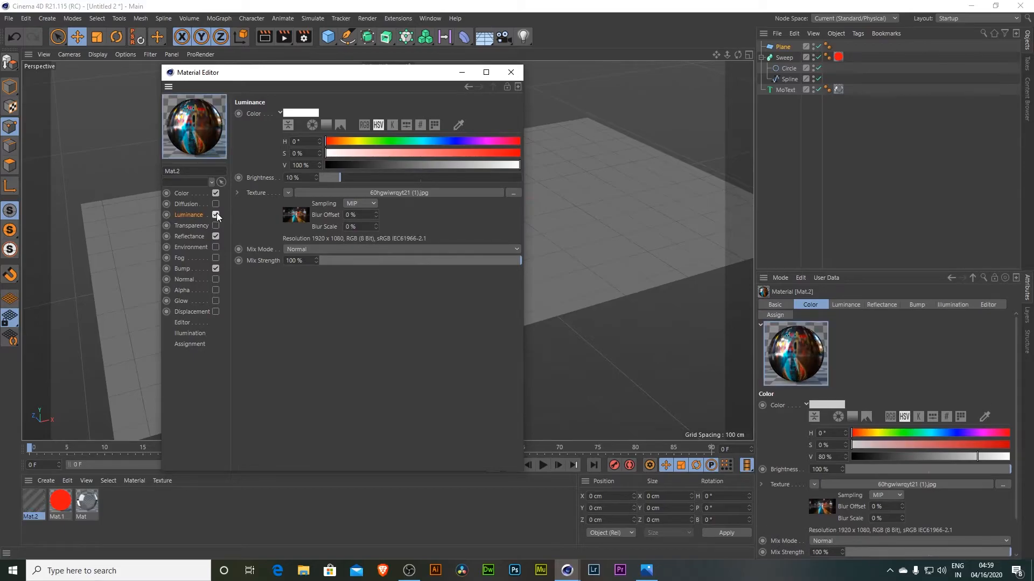
- Close the material editor and apply the wet road material to the ground plane
left_click(511, 72)
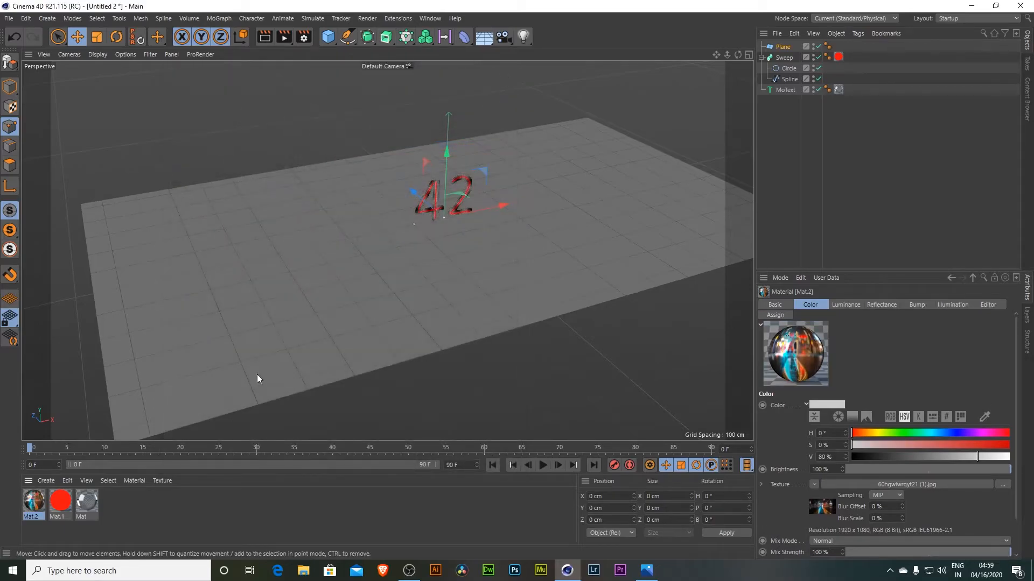
left_click_drag(34, 500, 260, 358)
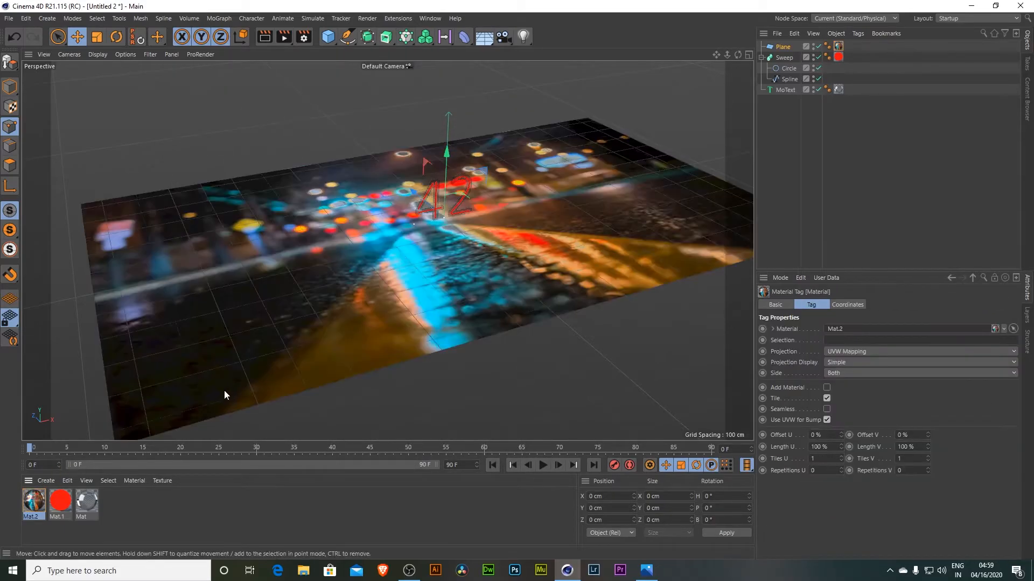
- Duplicate the wet road material and duplicate the plane, selecting both planes
left_click_drag(38, 501, 204, 502, "ctrl")
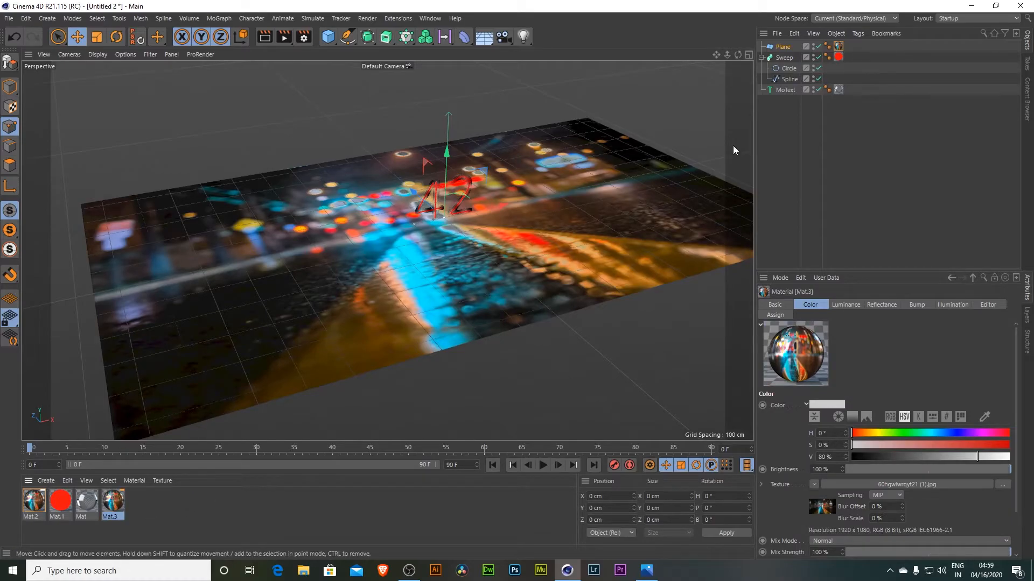
left_click_drag(782, 45, 785, 48)
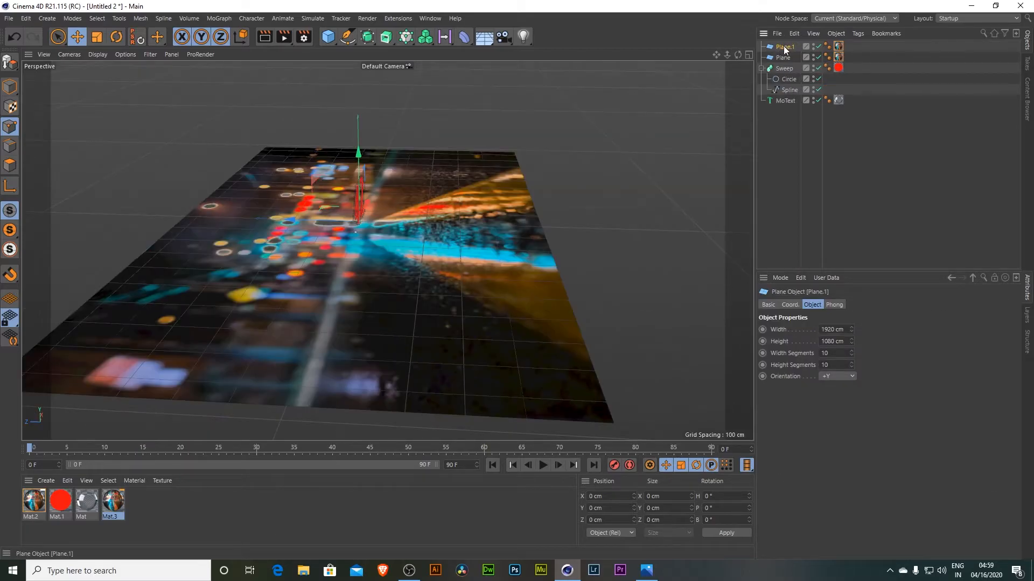
left_click(784, 58, "ctrl")
left_click_drag(291, 220, 208, 221)
- Compare with the reference image, then rotate the duplicate plane upright and move it behind the 42 as a backdrop
left_click(646, 571)
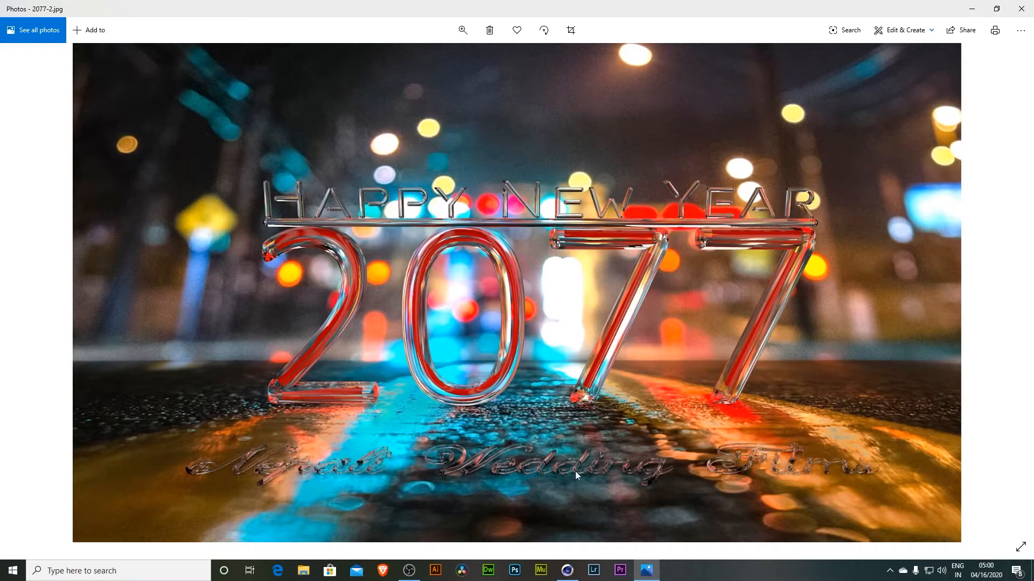
left_click(573, 579)
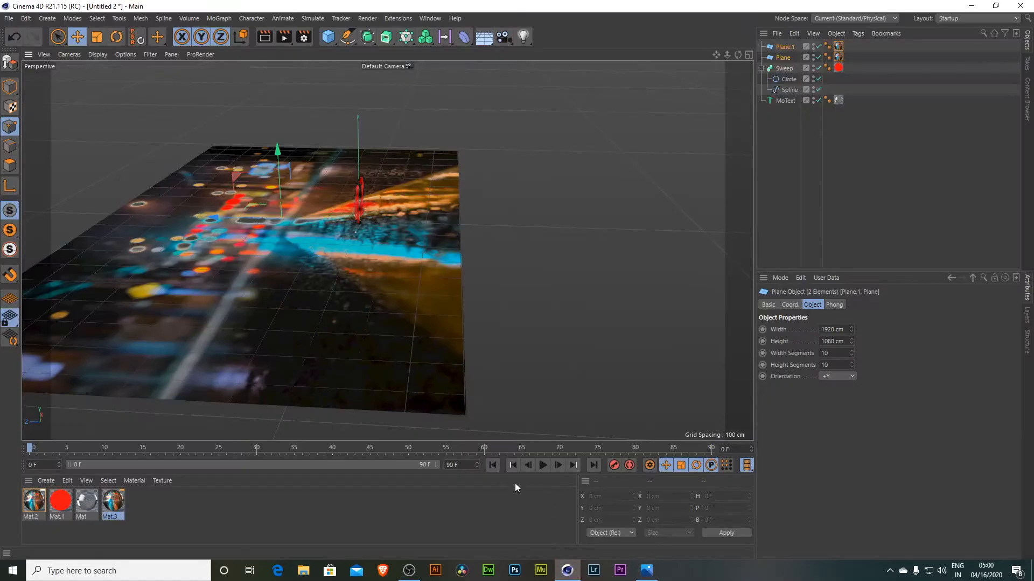
left_click_drag(733, 63, 206, 240, "alt")
left_click(318, 246)
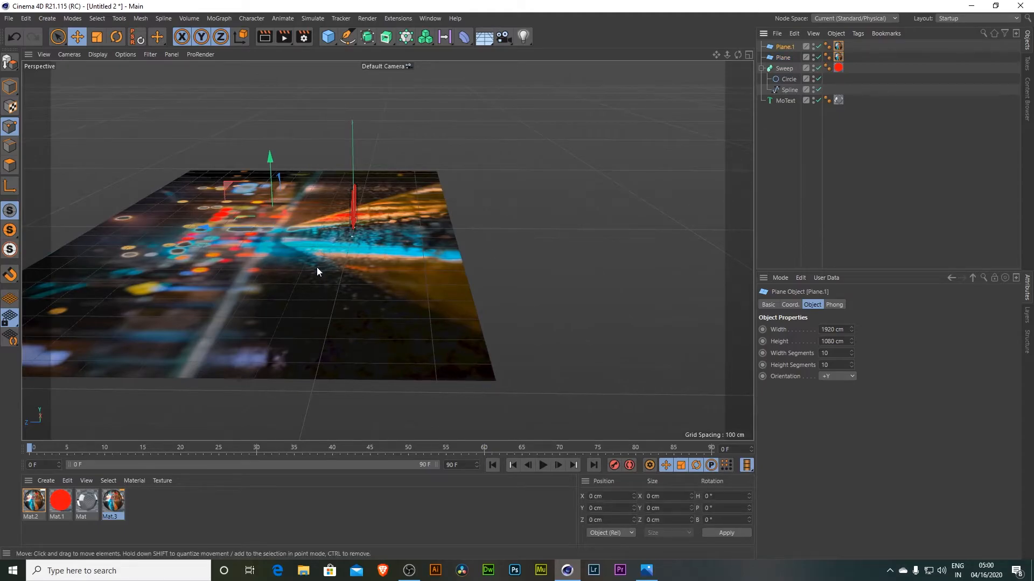
key("r")
left_click_drag(289, 189, 305, 223)
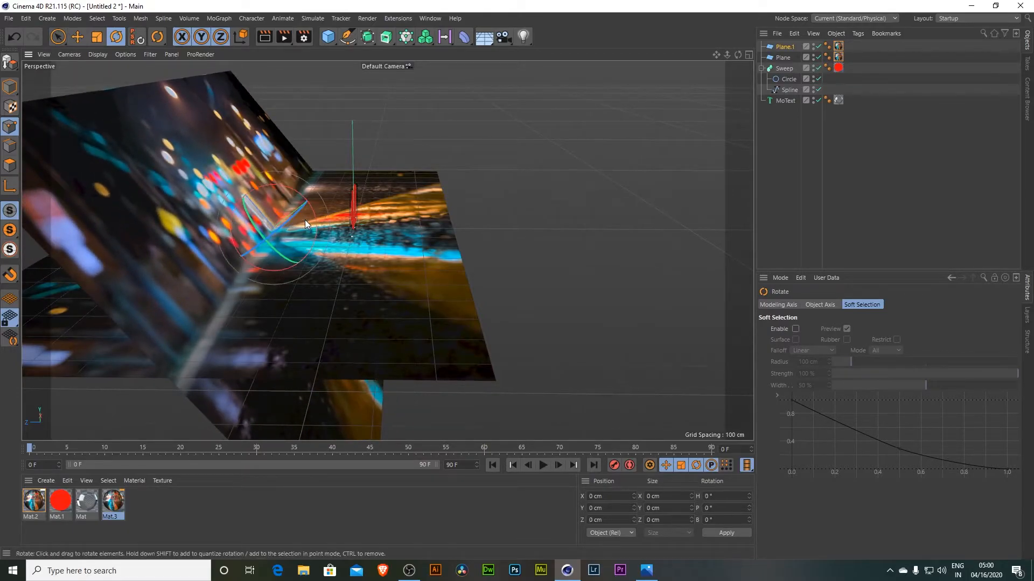
middle_click_drag(410, 239, 447, 230, "alt")
key("e")
left_click_drag(648, 108, 557, 164, "alt")
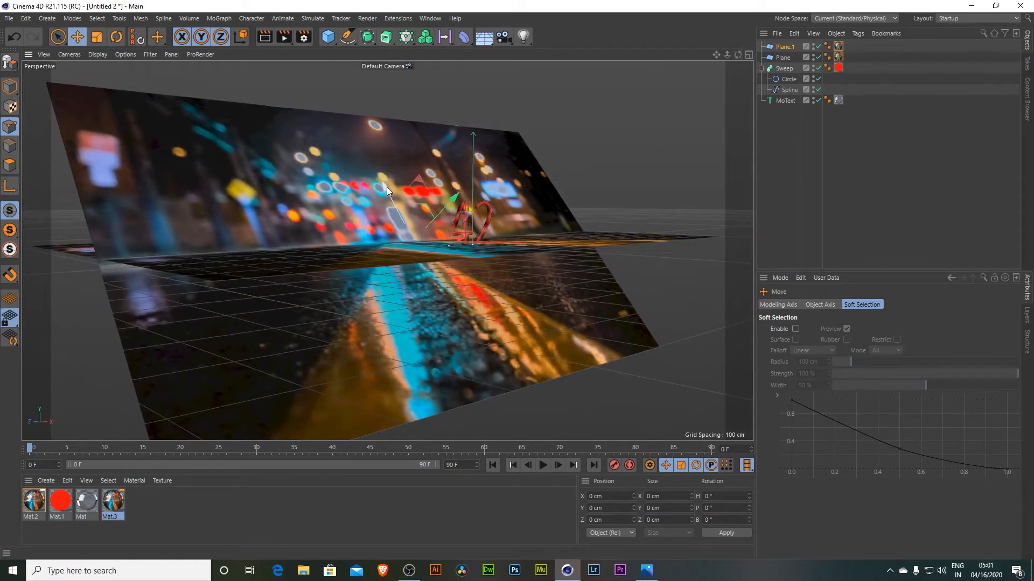
left_click_drag(387, 186, 389, 177)
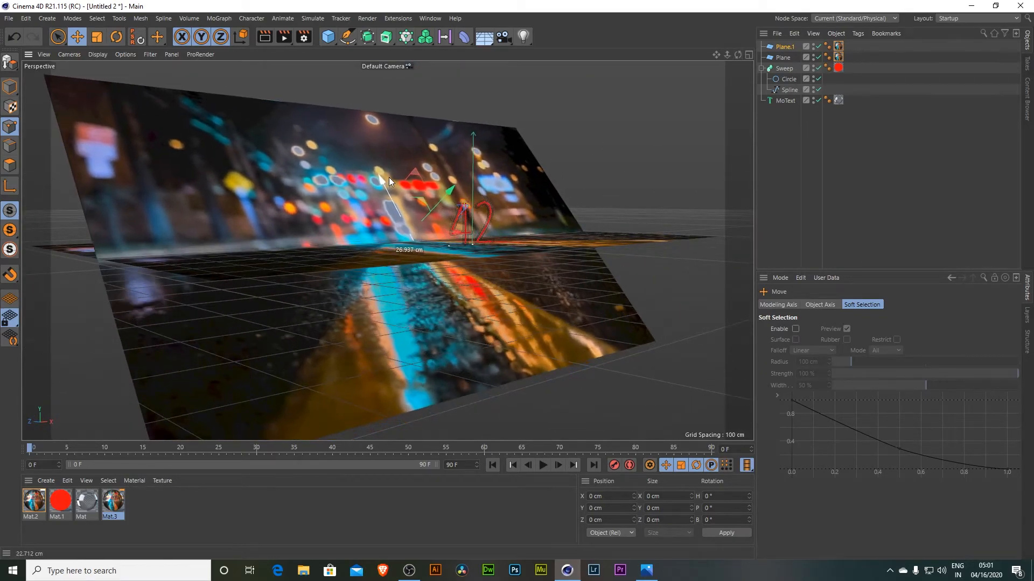
left_click_drag(708, 92, 592, 139, "alt")
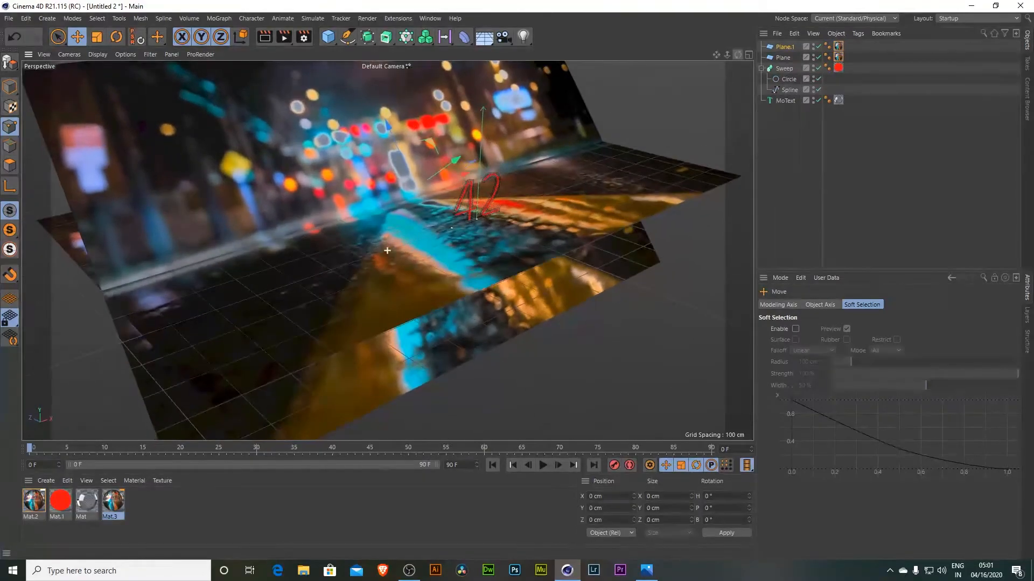
left_click_drag(434, 180, 463, 164)
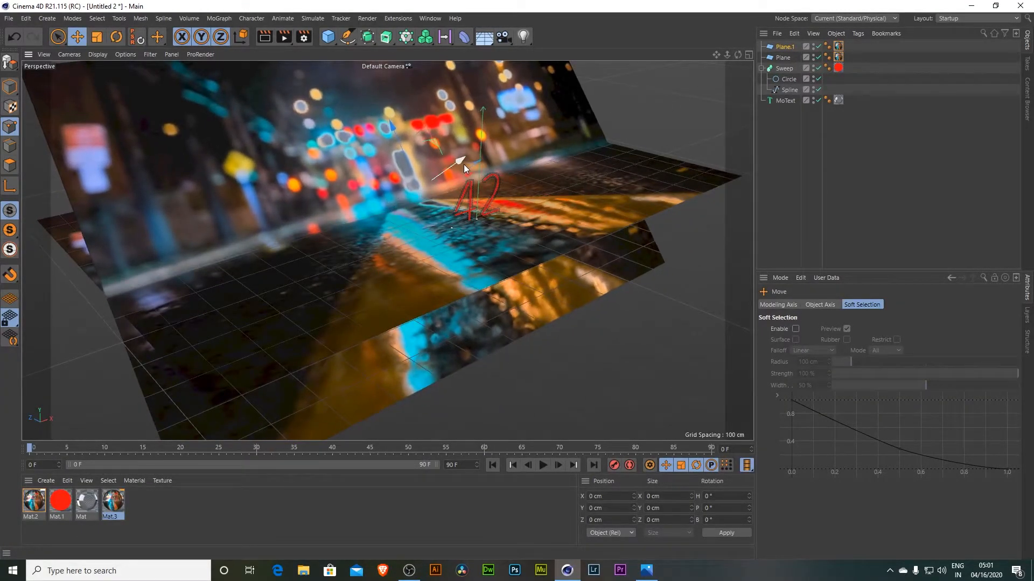
mouse_move(735, 54)
left_mouse_down()
mouse_move(684, 65)
mouse_move(685, 79)
mouse_move(792, 56)
mouse_move(700, 55)
mouse_move(702, 80)
mouse_move(702, 66)
mouse_move(719, 64)
left_mouse_up()
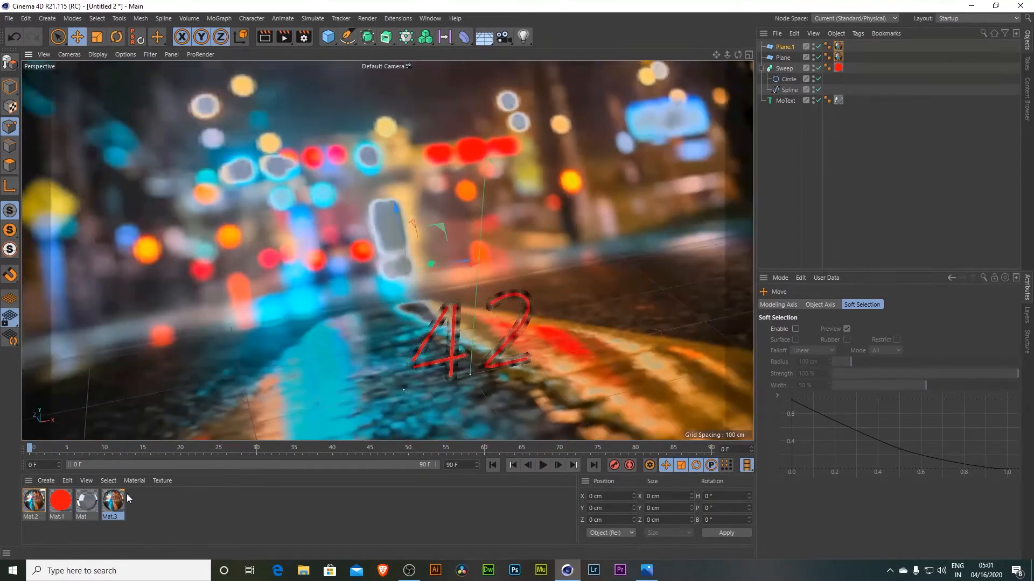
- Turn off Reflectance in the copied material and apply it to the upright backdrop plane
left_click(125, 510)
double_click(118, 508)
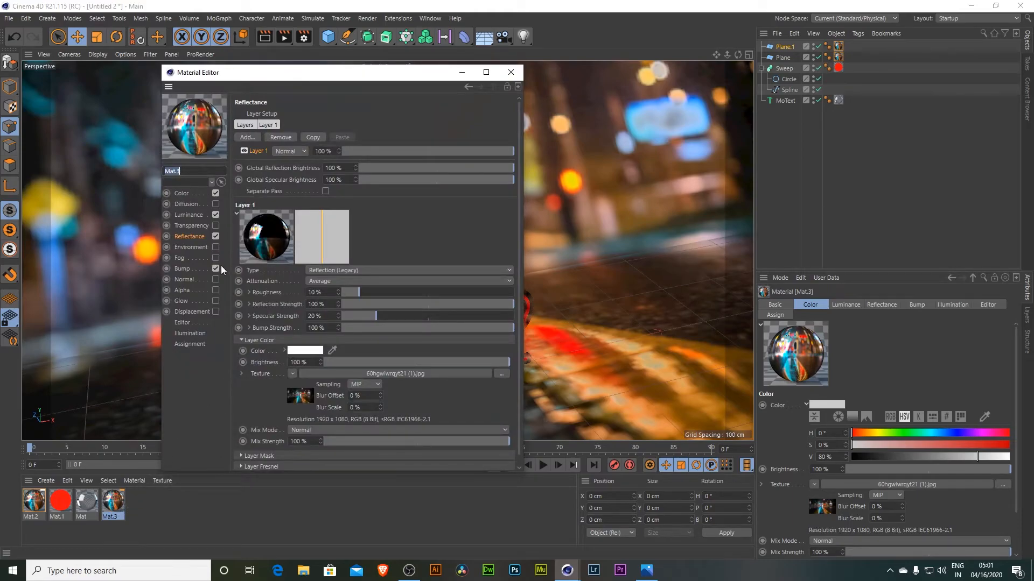
left_click(510, 73)
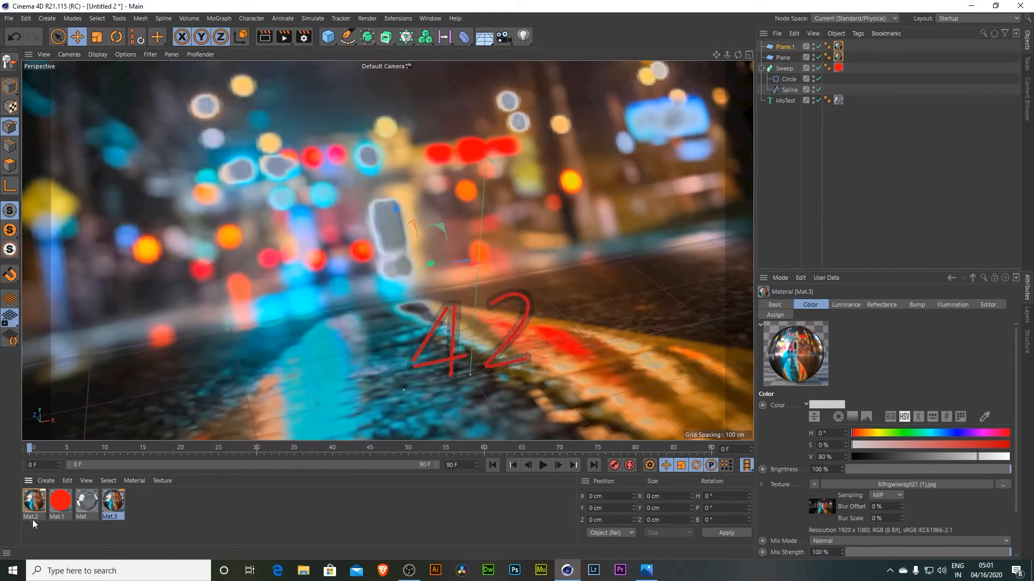
left_click(839, 57)
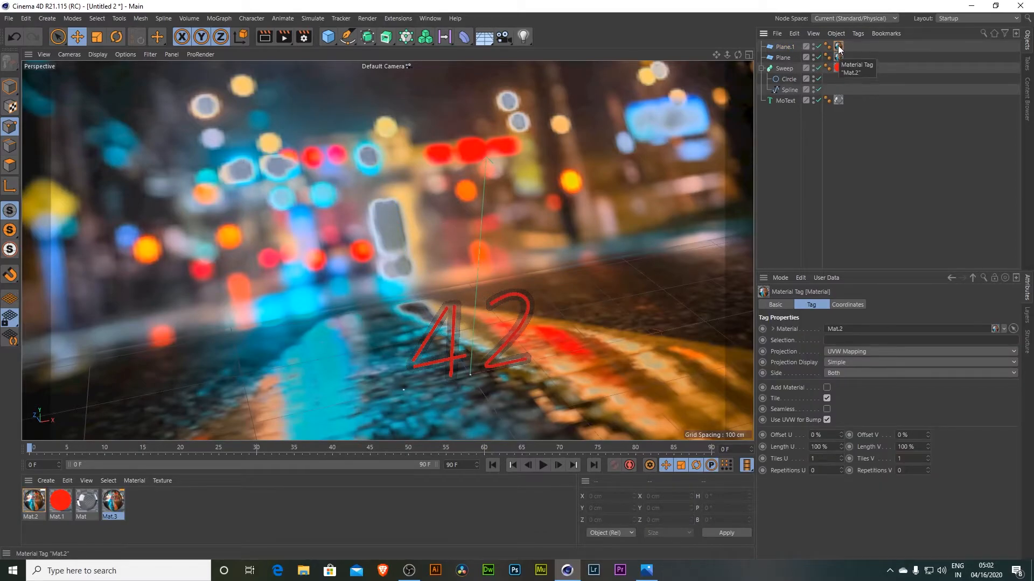
double_click(115, 502)
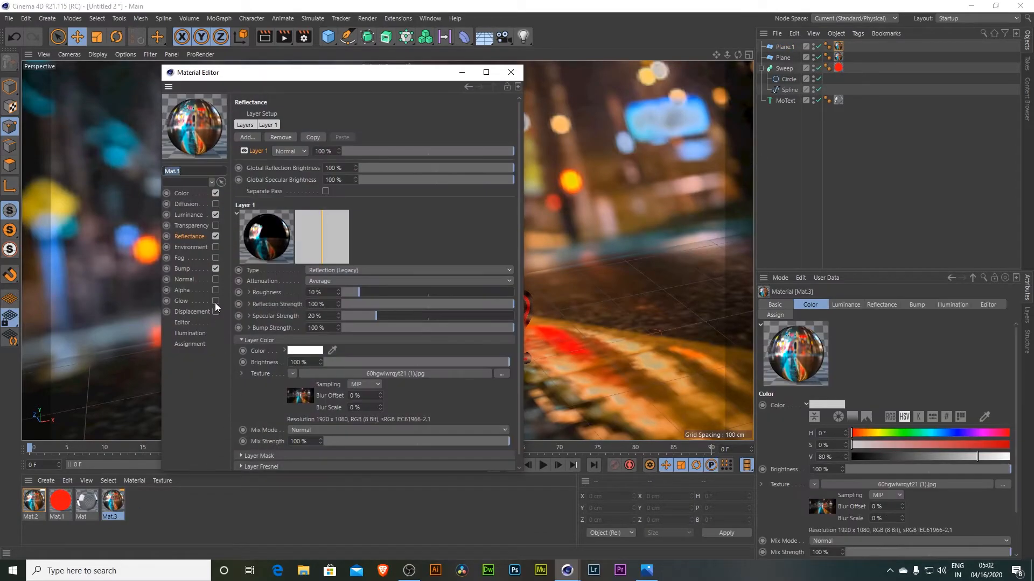
left_click(214, 237)
left_click(511, 72)
left_click_drag(113, 502, 838, 47)
- Add a Tube object, rotate it upright and scale it up to about 135%
left_click_drag(737, 54, 802, 67)
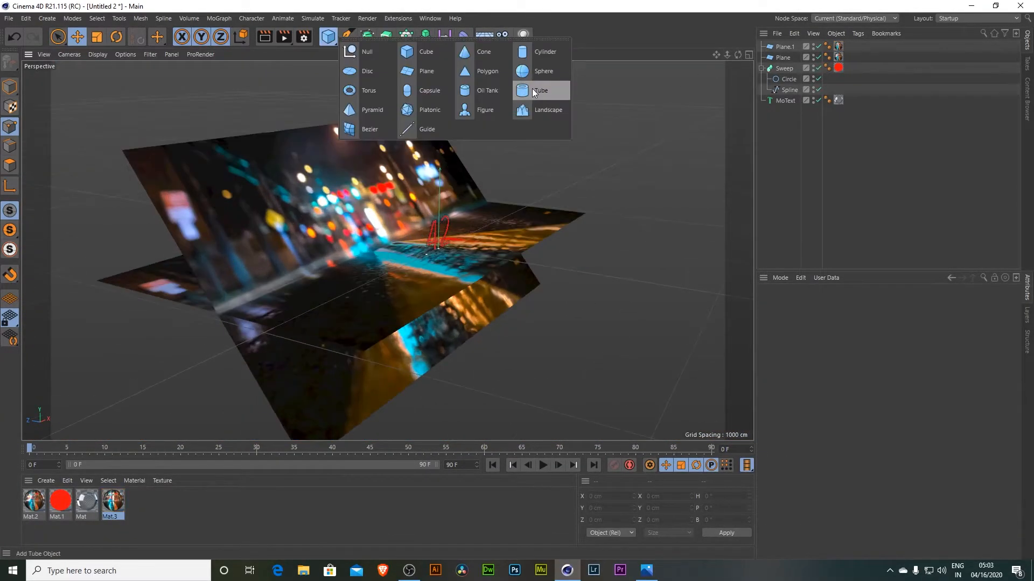
left_click(532, 94)
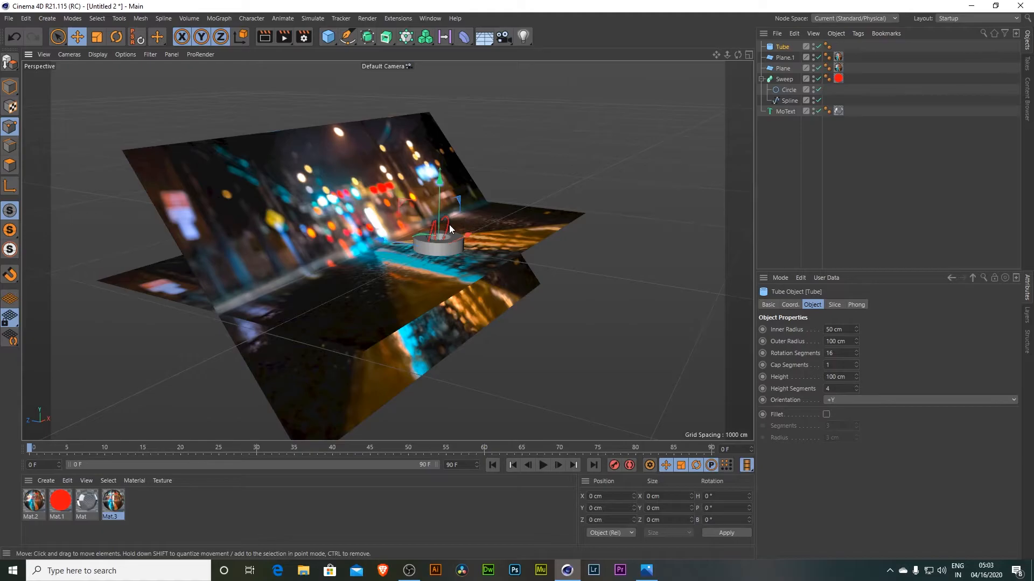
key("r")
left_click_drag(427, 222, 411, 300)
key("t")
left_click_drag(527, 237, 568, 108)
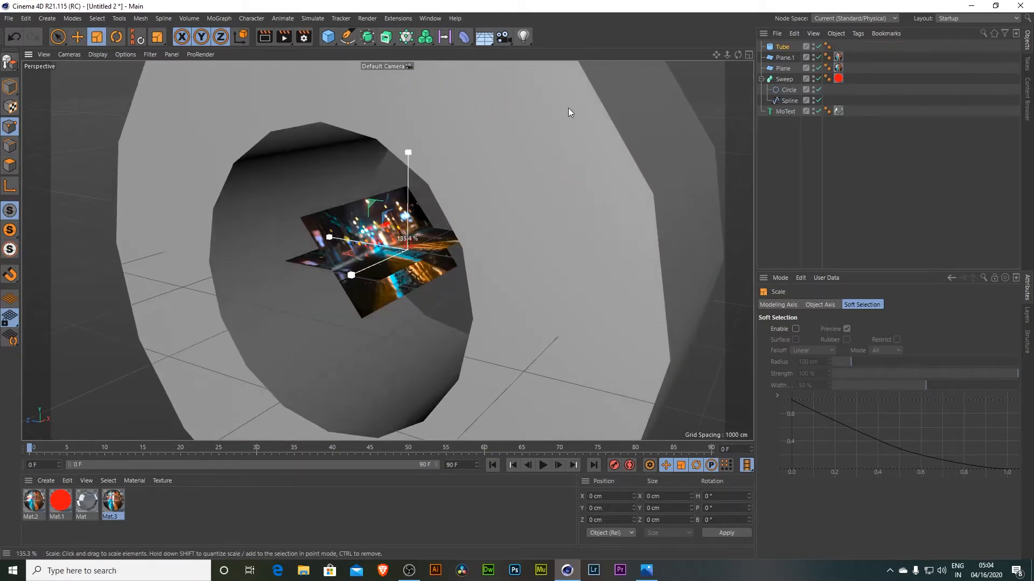
key("e")
- Move the tube to one side and duplicate it into four rings around the planes, deleting the extra copy
scroll(568, 108, "down", 5)
left_click(10, 86)
left_click_drag(353, 90, 406, 167)
left_click_drag(737, 54, 625, 143)
left_click_drag(318, 258, 226, 257)
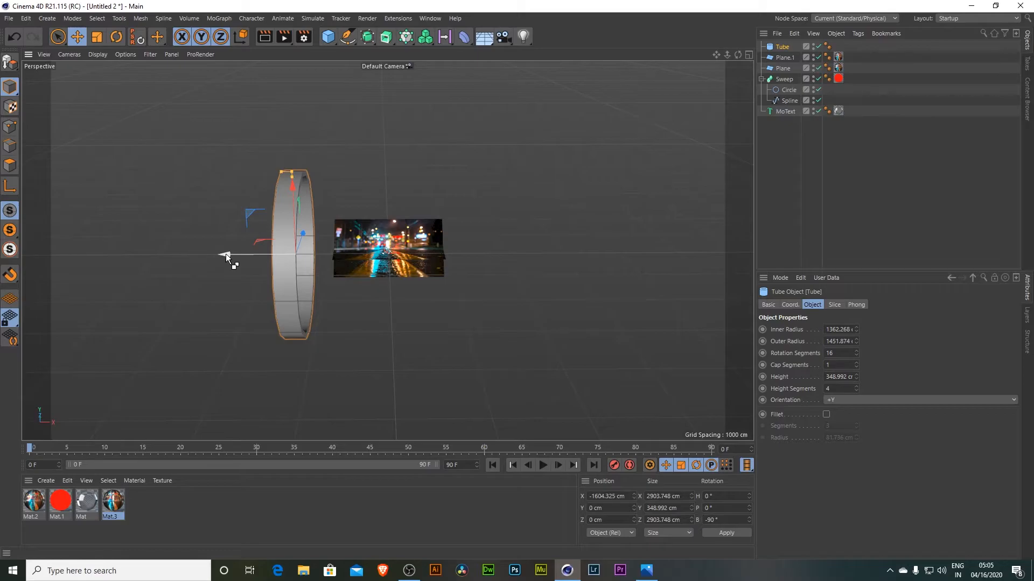
left_click_drag(225, 254, 281, 270, "ctrl")
left_click_drag(281, 255, 415, 272, "ctrl")
left_click(344, 261)
left_click(387, 245)
key("Delete")
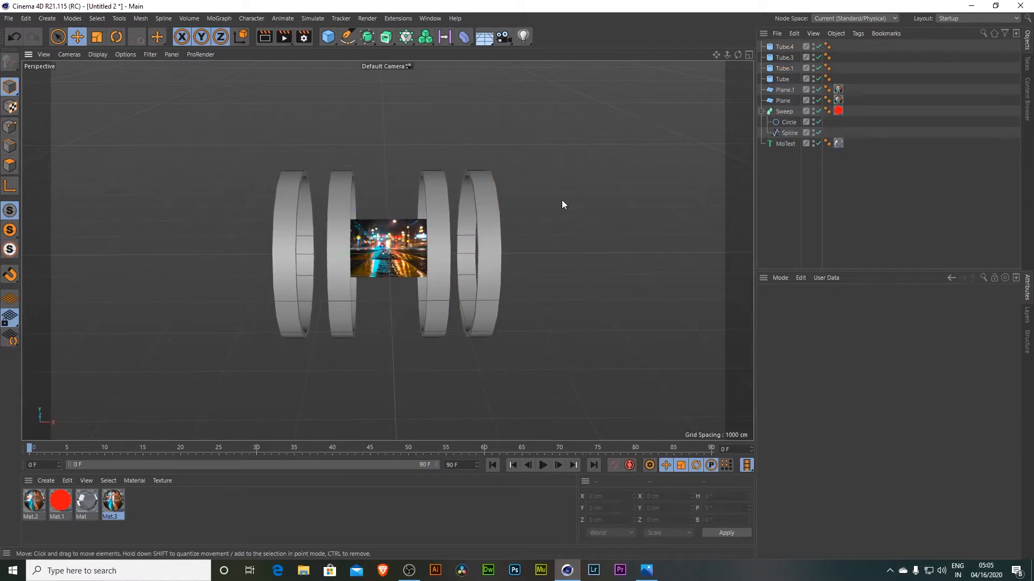
- Create a new material with Color and Reflectance disabled and only Luminance enabled
left_click_drag(567, 193, 576, 190, "alt")
double_click(206, 505)
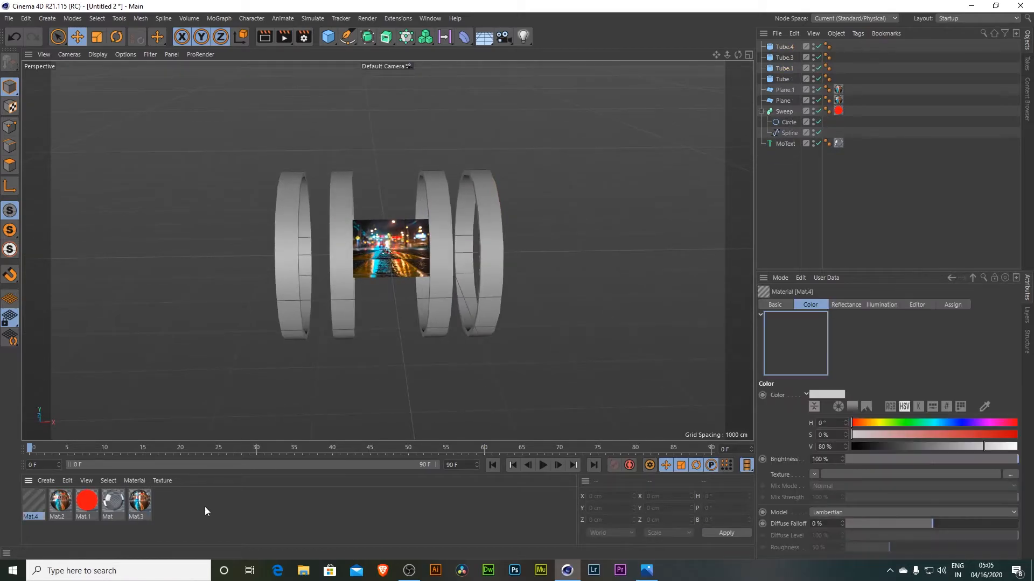
double_click(34, 503)
left_click(215, 236)
left_click(215, 194)
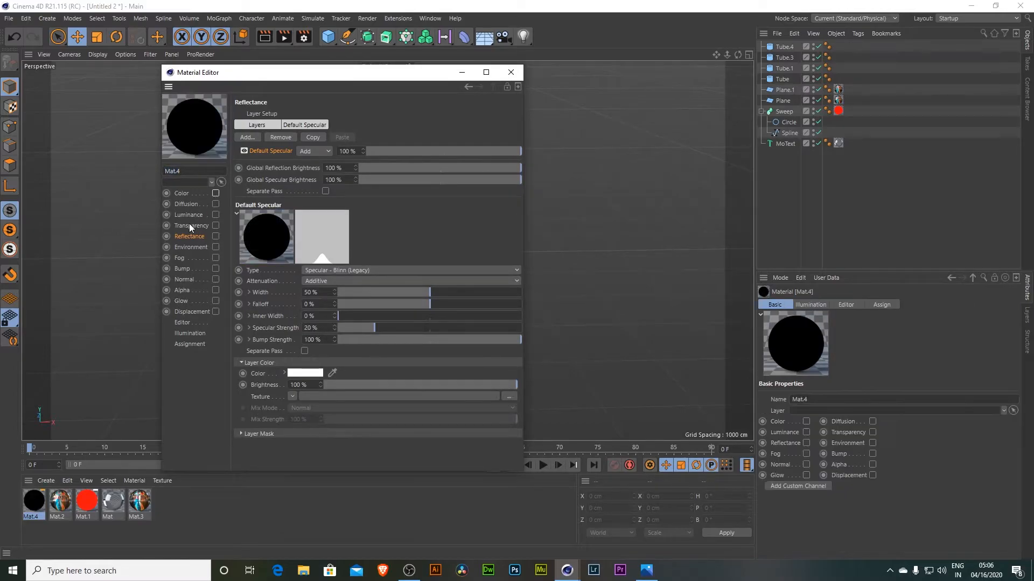
left_click(215, 215)
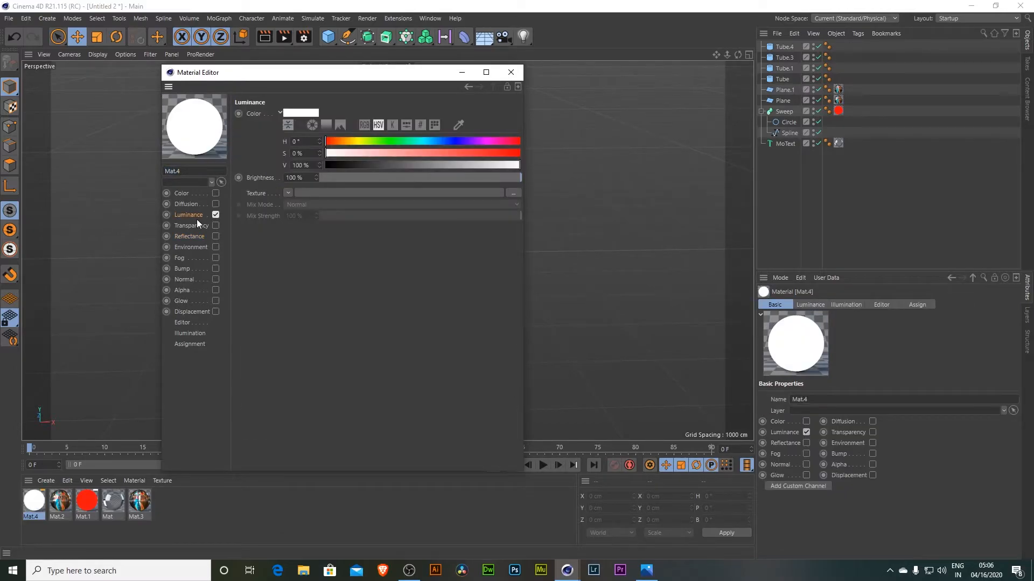
left_click(289, 177)
left_click(511, 72)
- Group the four tubes into a null and rename it Light
left_click(784, 46)
left_click(783, 79, "shift")
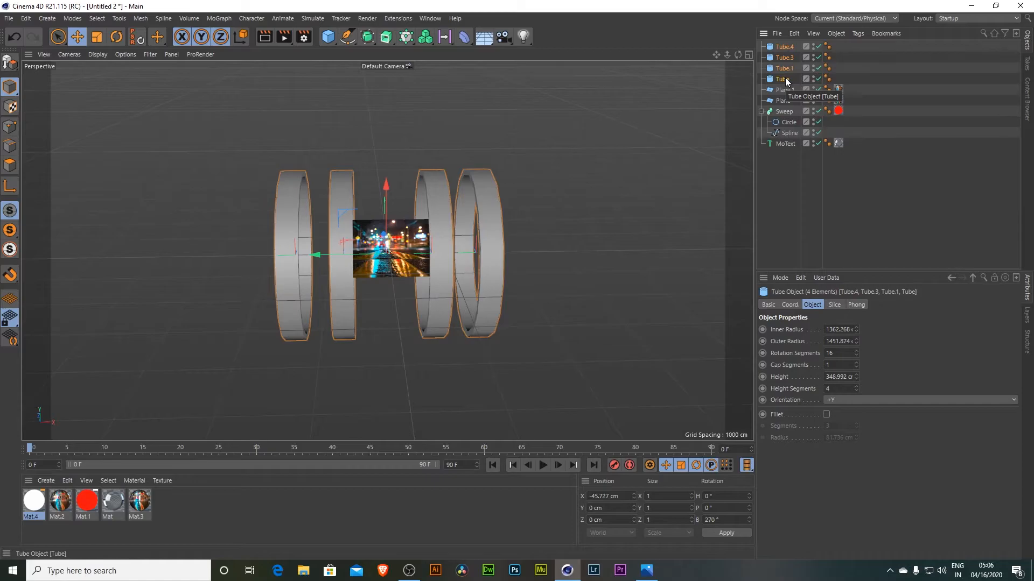
key("alt+g")
double_click(784, 47)
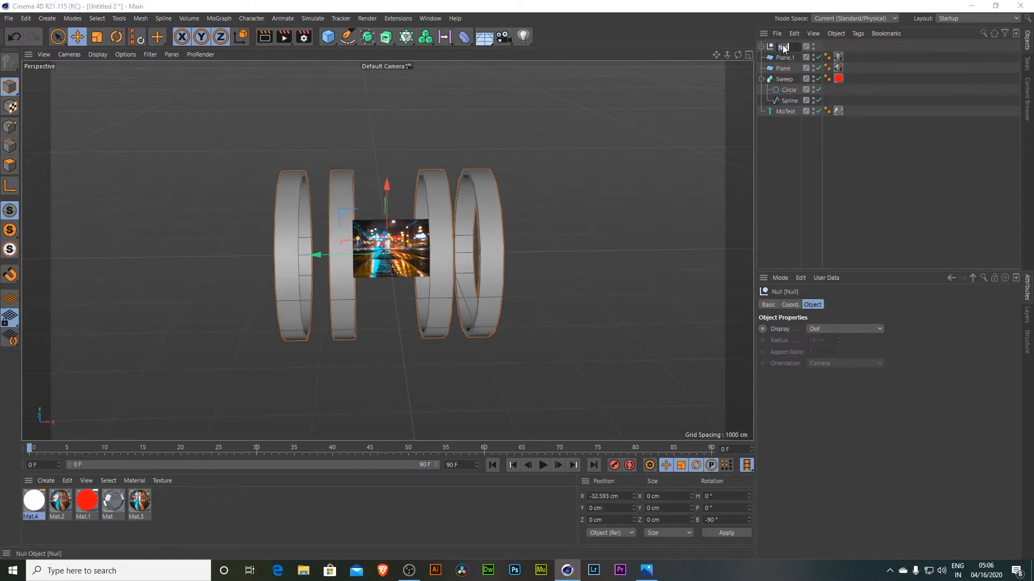
type("Light")
key("Return")
- Apply the luminance-only material to the Light group
left_click_drag(33, 509, 792, 49)
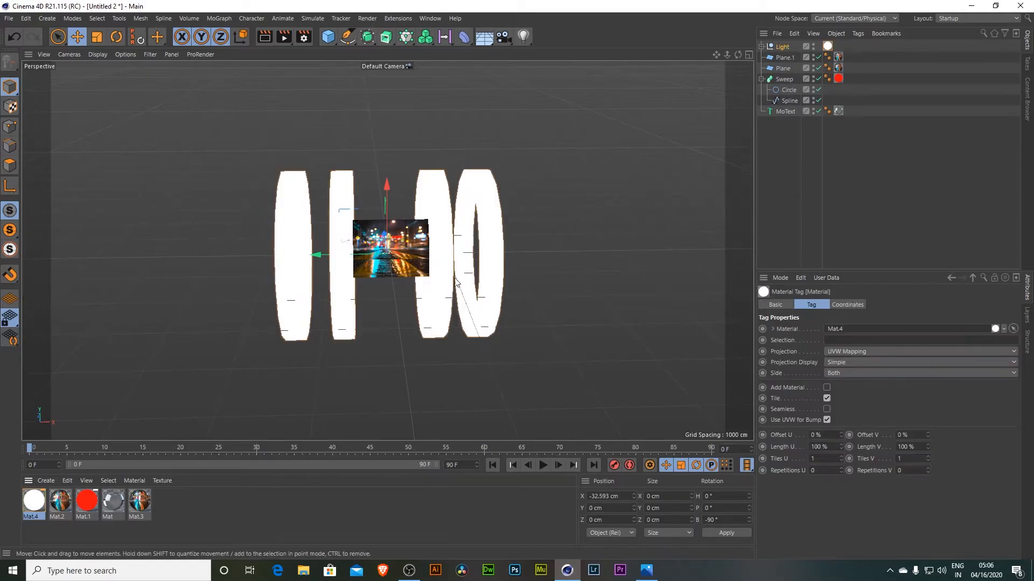
scroll(387, 319, "up", 4)
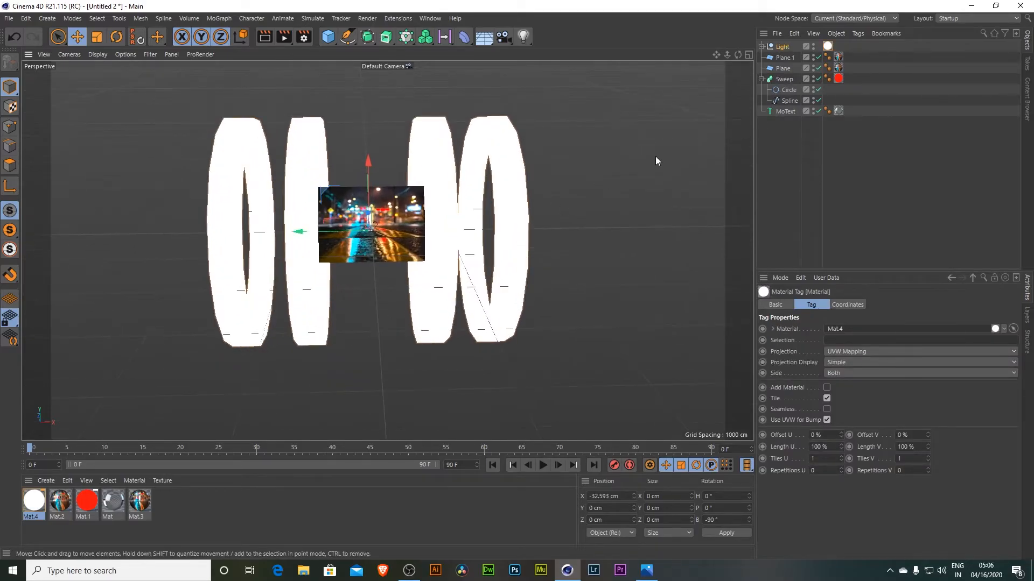
left_click_drag(738, 54, 716, 68)
left_click_drag(726, 54, 718, 53)
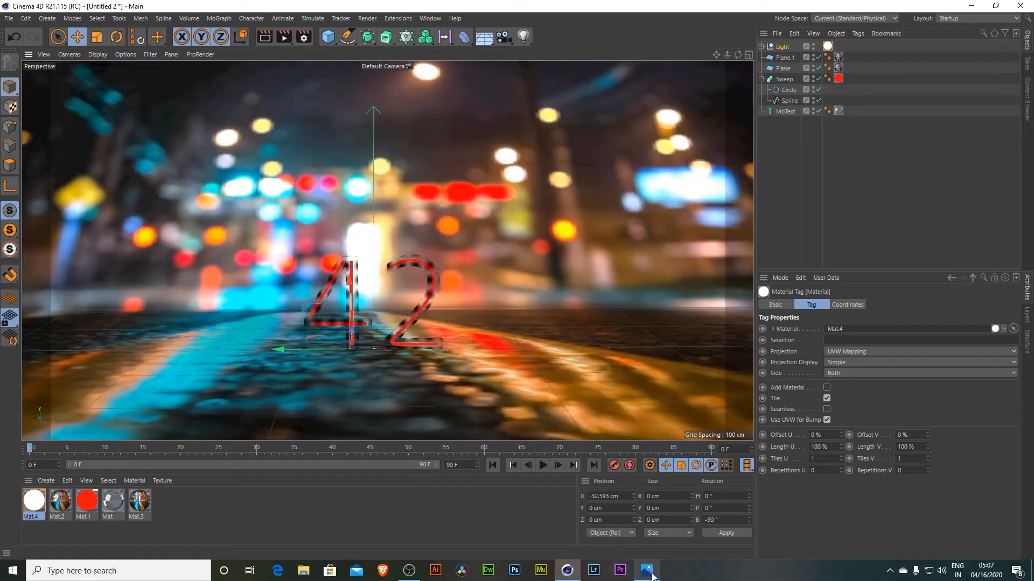
- Compare with the reference image and add a camera to the scene
left_click(638, 573)
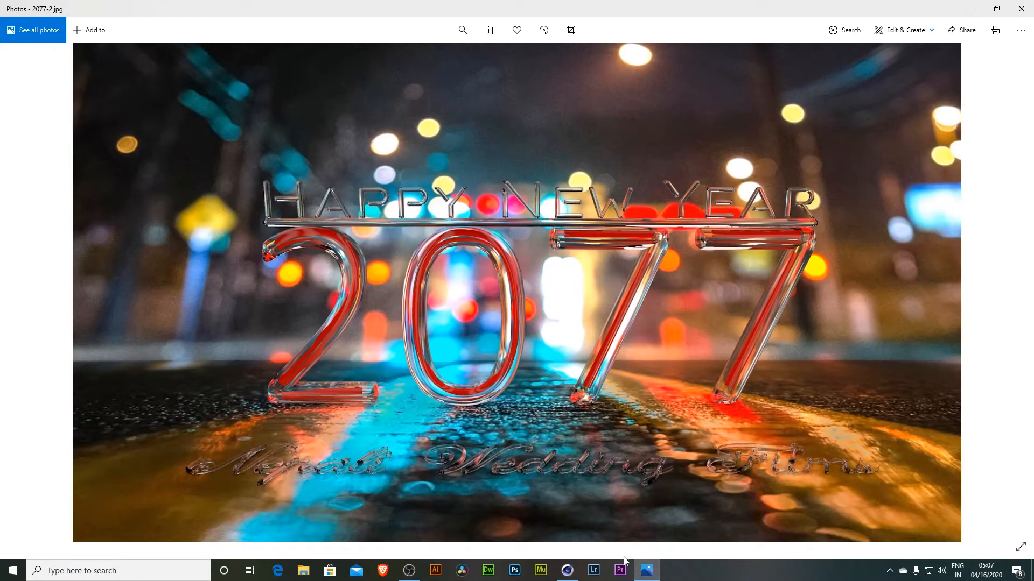
left_click(646, 571)
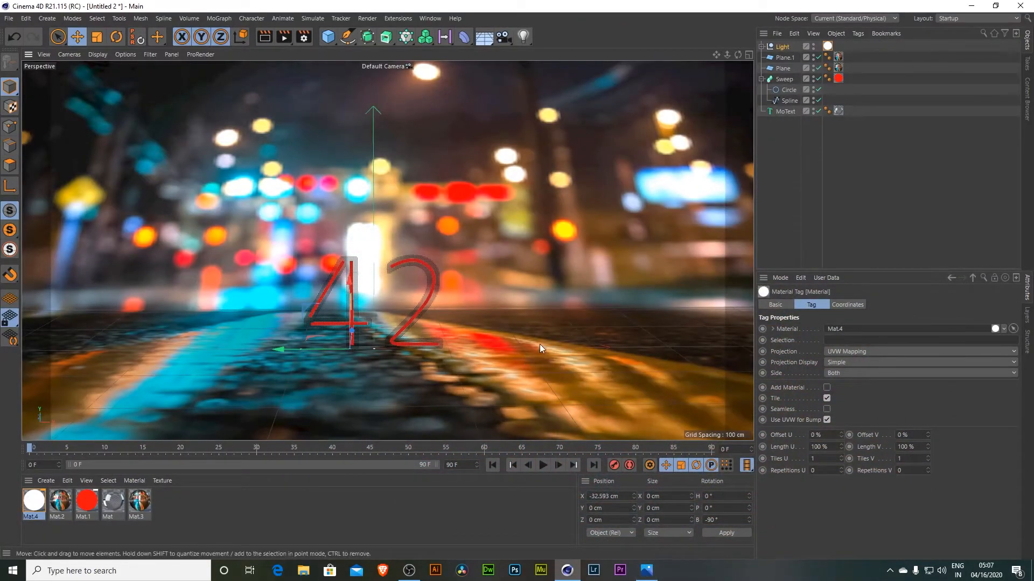
left_click(502, 40)
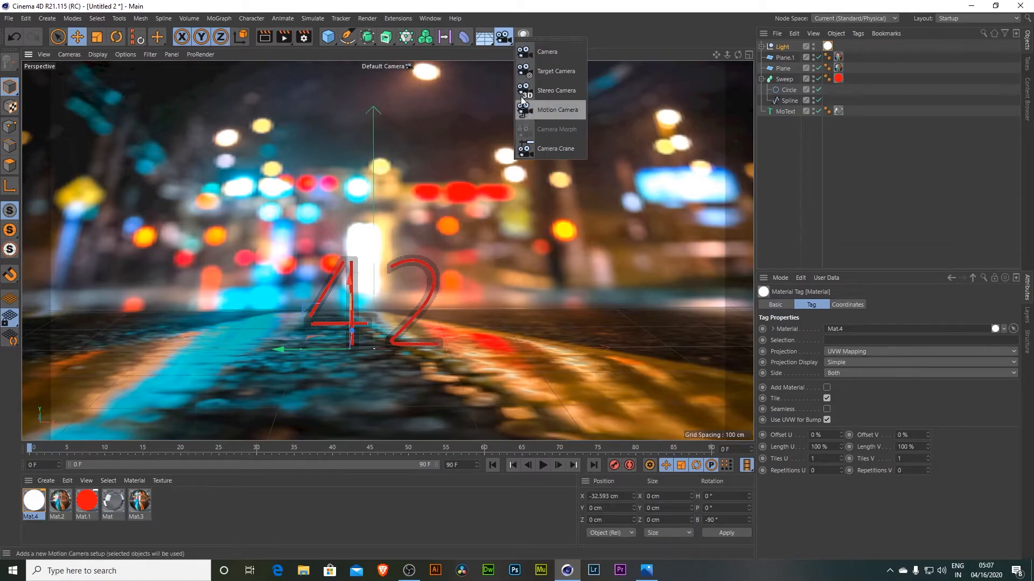
left_click(533, 52)
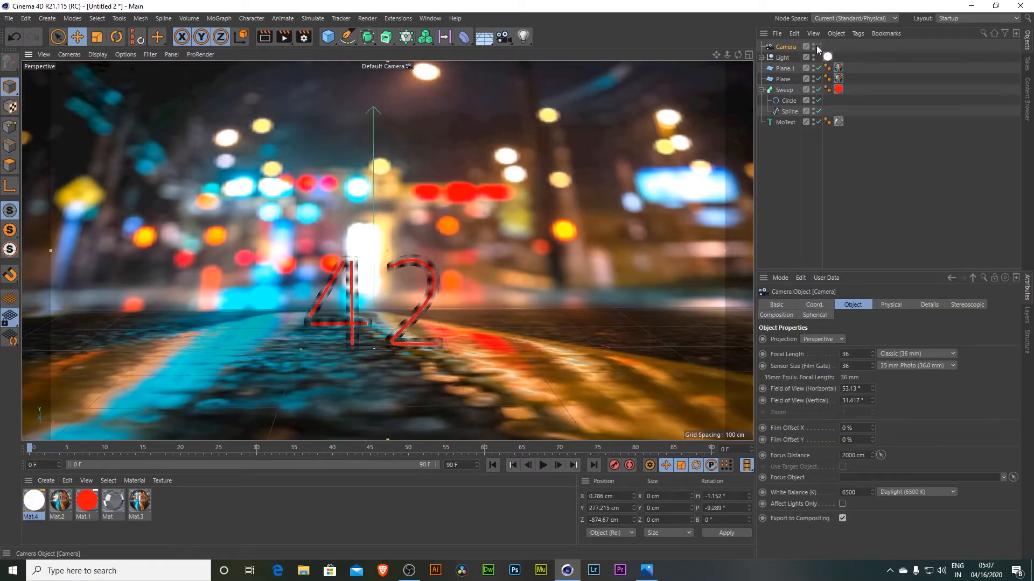
left_click_drag(727, 54, 781, 57)
left_click_drag(716, 55, 816, 44)
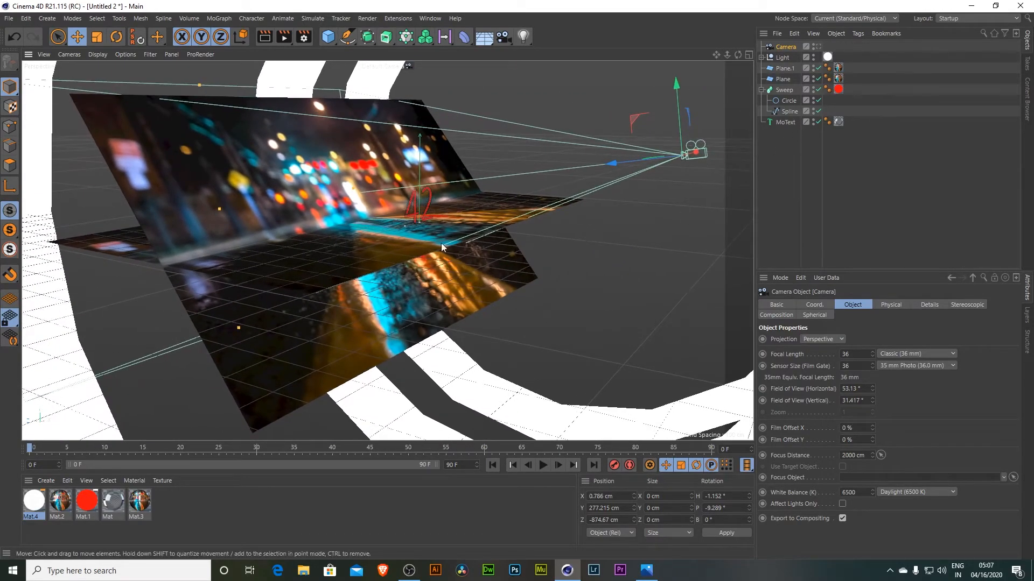
- Look through the new camera in the viewport and render the active view
left_click_drag(219, 209, 425, 221)
left_click_drag(738, 54, 781, 67)
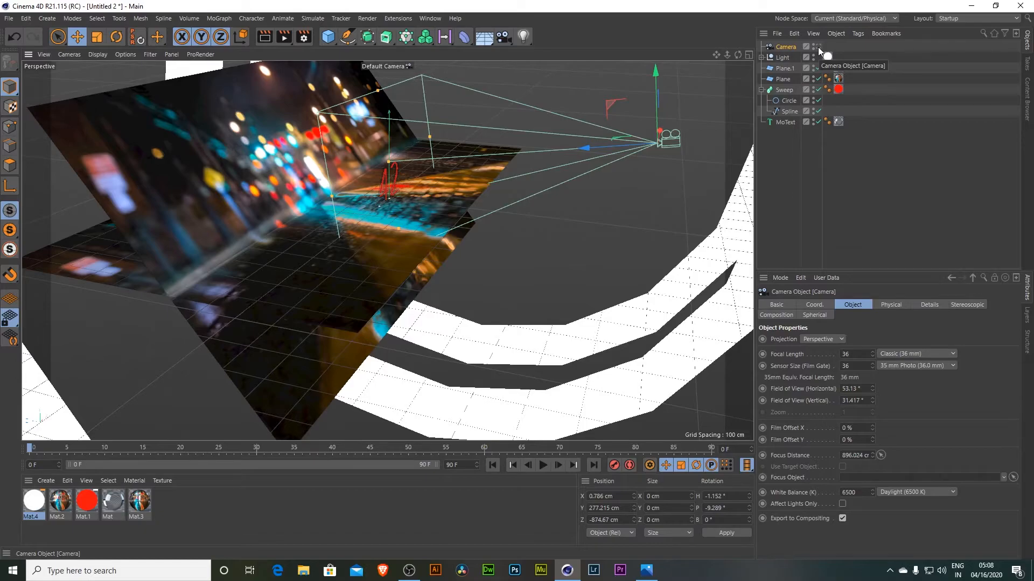
left_click(818, 47)
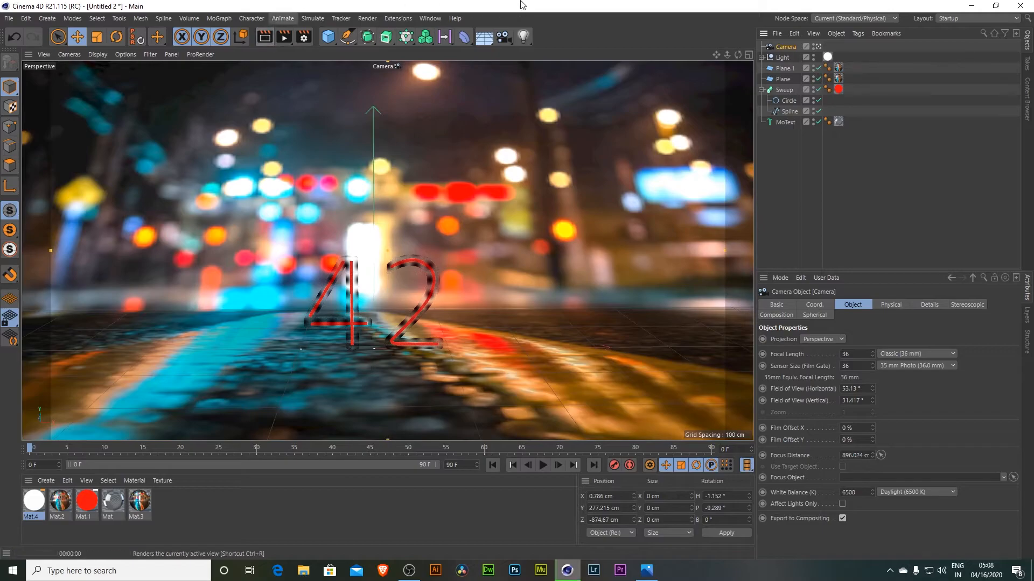
key("ctrl+r")
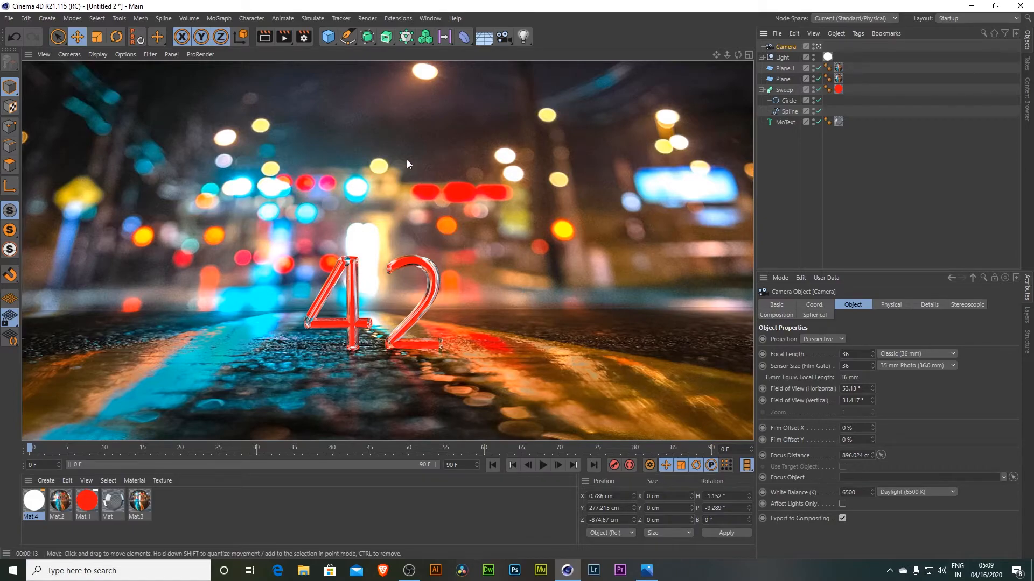
- Open the render settings and add the Ambient Occlusion effect
left_click(304, 38)
left_click_drag(377, 28, 580, 116)
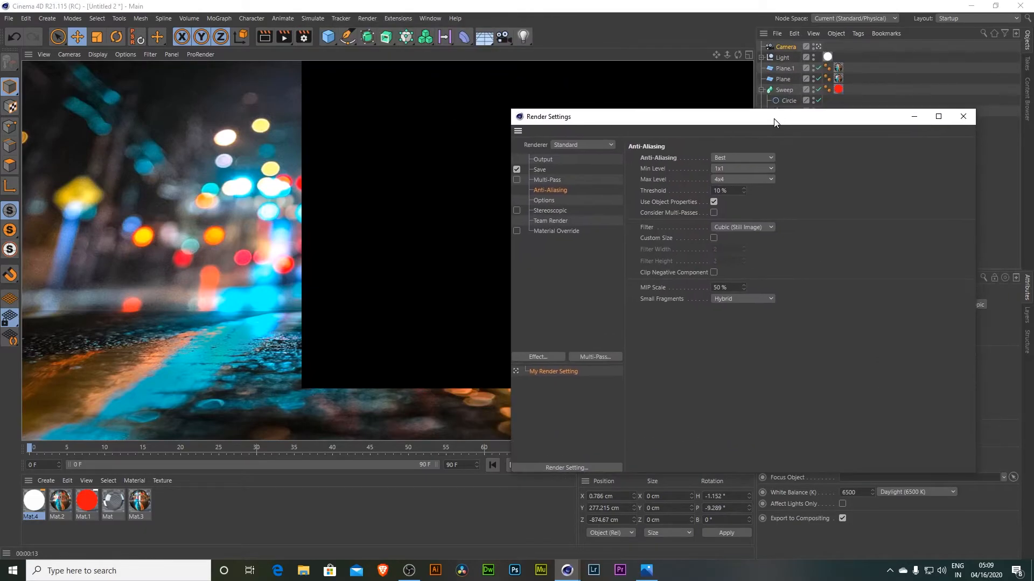
left_click(541, 355)
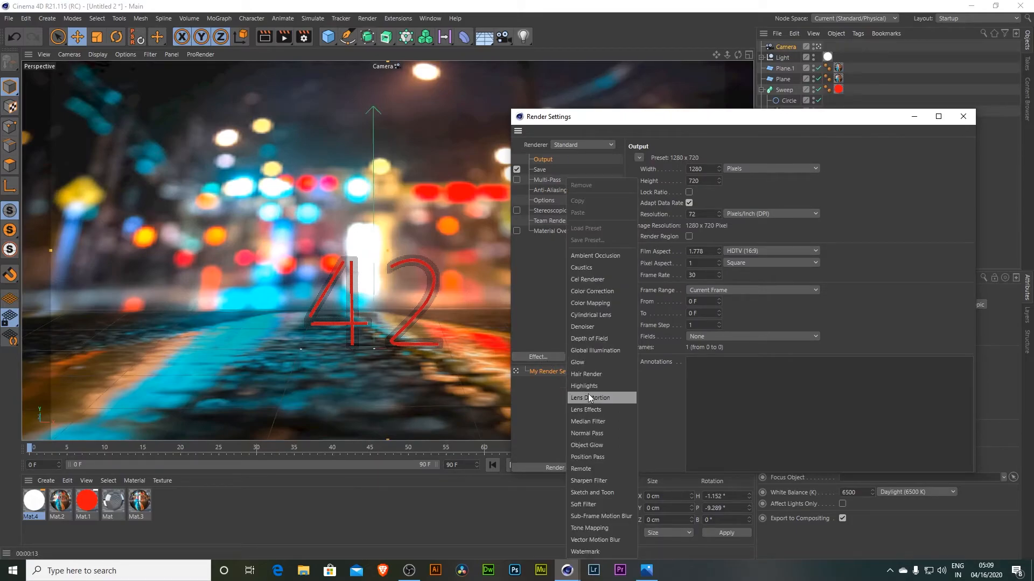
left_click(595, 256)
- Render the scene with ambient occlusion to the Picture Viewer and check it against the history
key("shift+r")
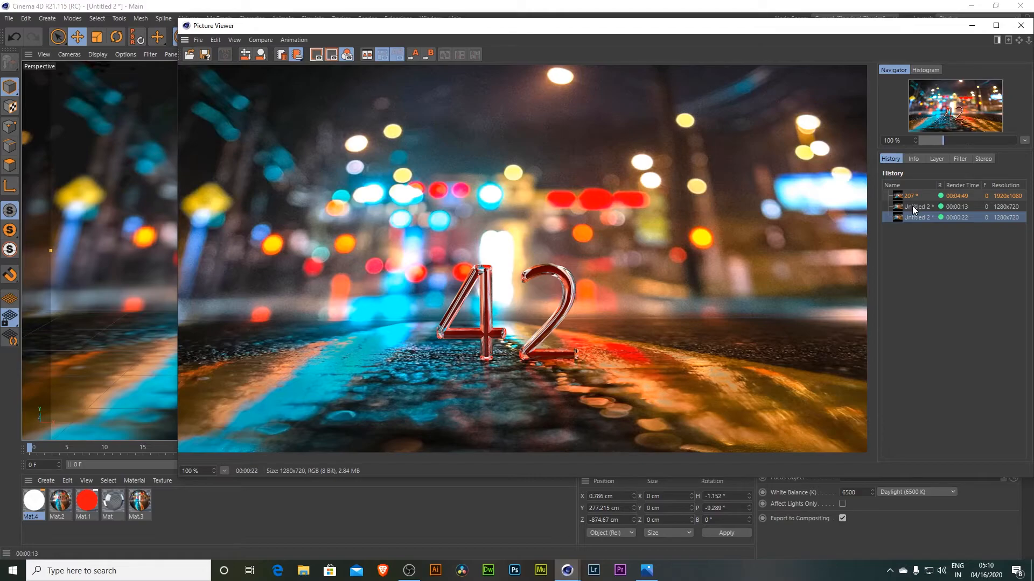
scroll(523, 259, "down", 1)
left_click_drag(906, 22, 842, 175)
left_click(917, 182)
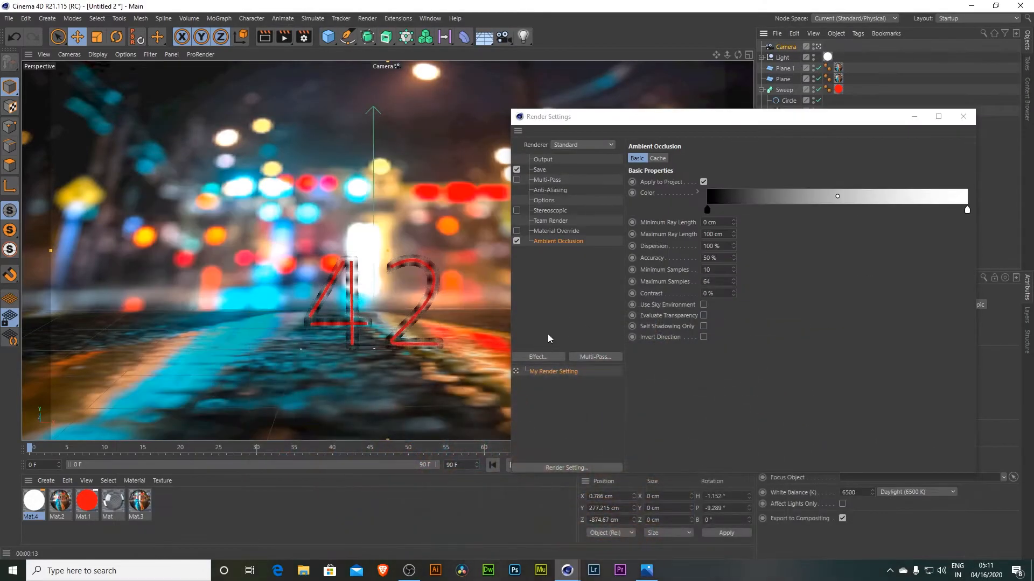
- Add the Global Illumination effect to the render settings and review both effects' settings
left_click(537, 357)
left_click(586, 351)
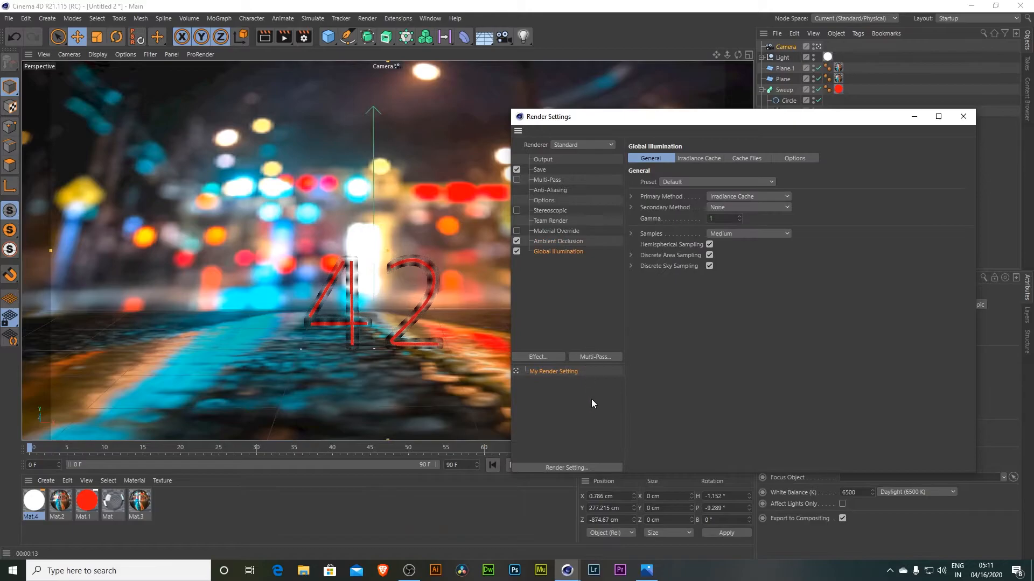
left_click(558, 240)
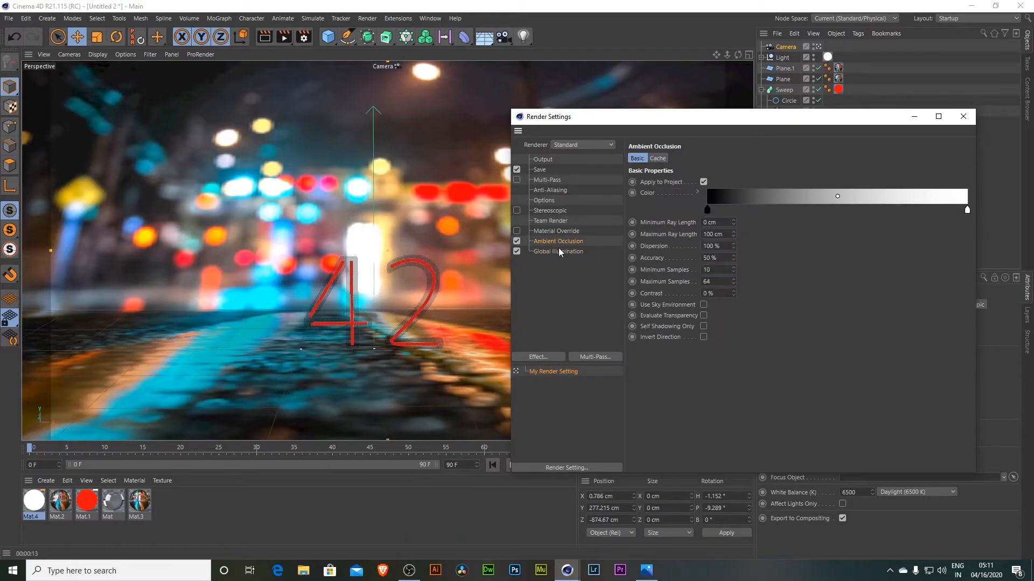
left_click(559, 251)
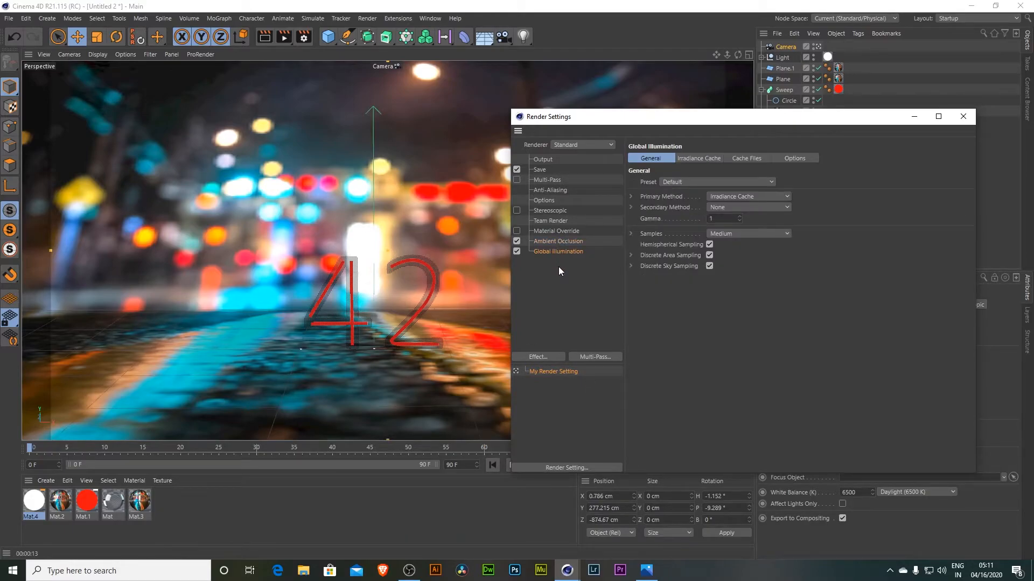
left_click(963, 116)
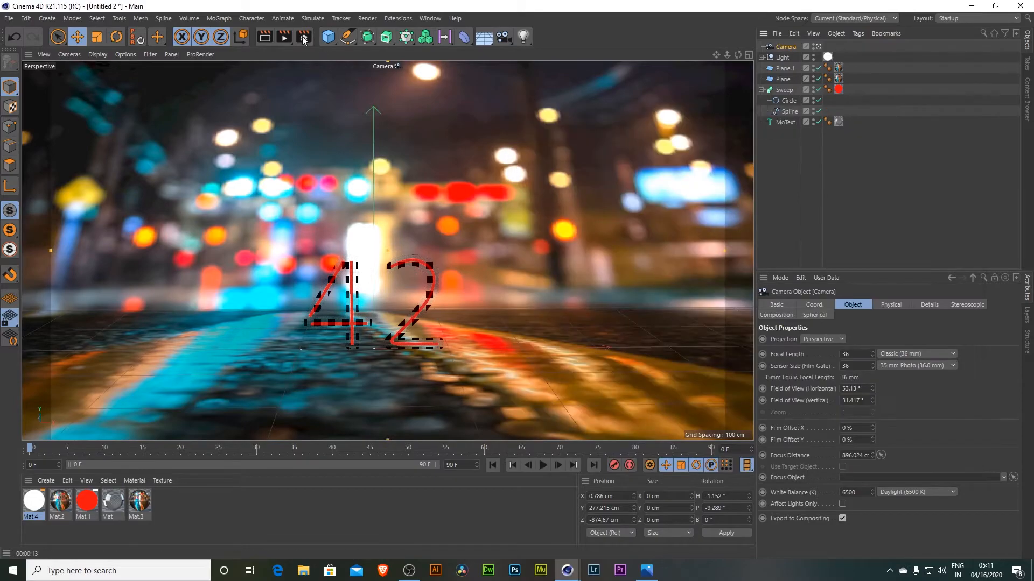
- Render the scene with global illumination and compare it against the earlier renders in the history
left_click(284, 37)
left_click_drag(676, 180, 661, 56)
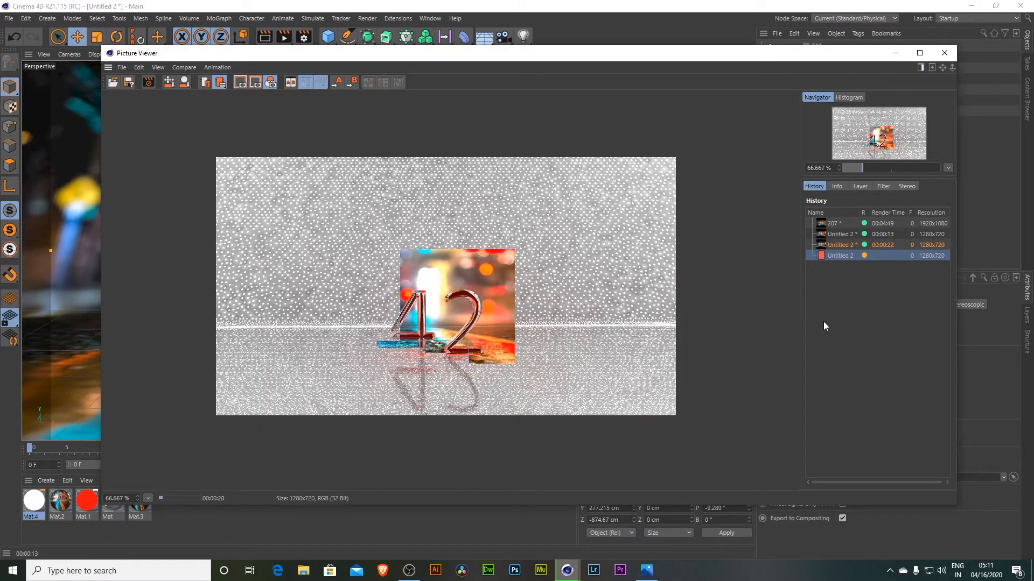
left_click(828, 244)
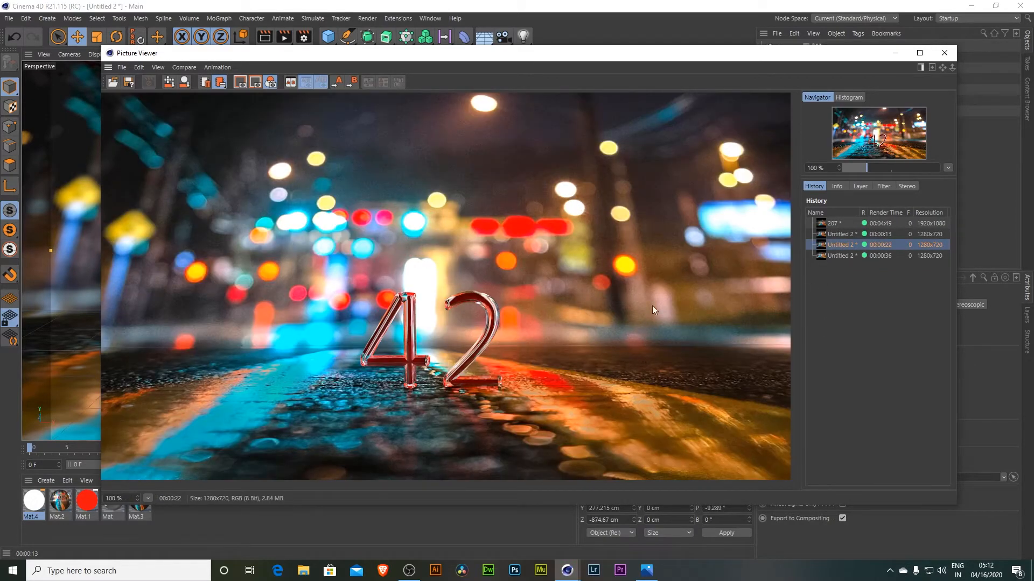
left_click(841, 255)
left_click(832, 244)
left_click(839, 254)
scroll(842, 255, "down", 1)
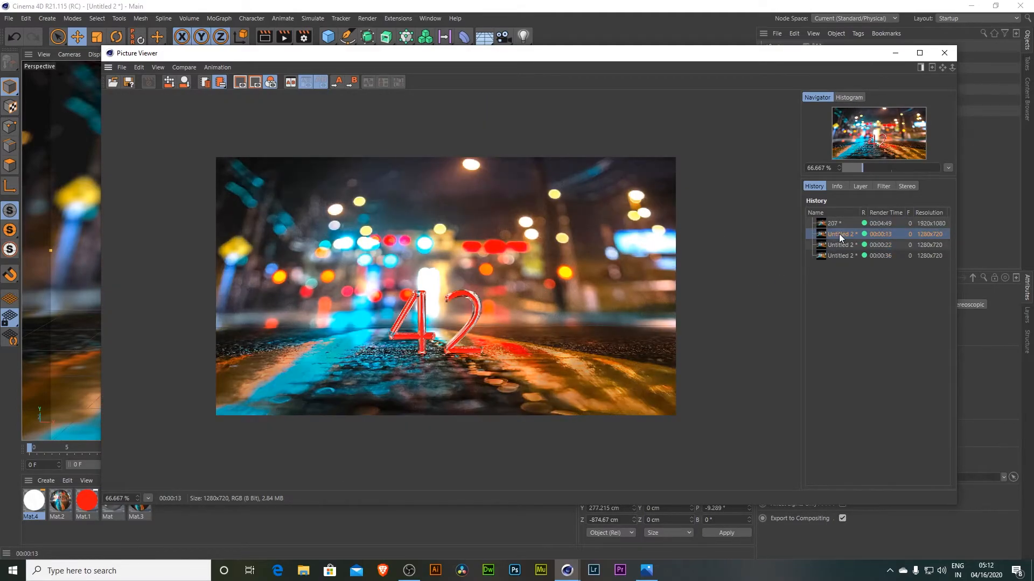
left_click(839, 223)
left_click(862, 256)
scroll(491, 328, "up", 1)
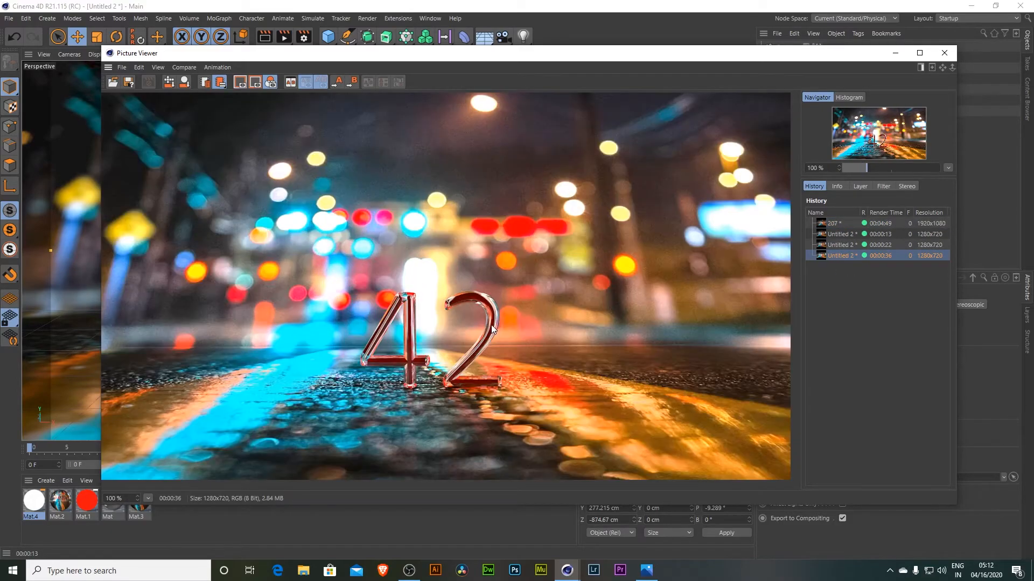
left_click(895, 53)
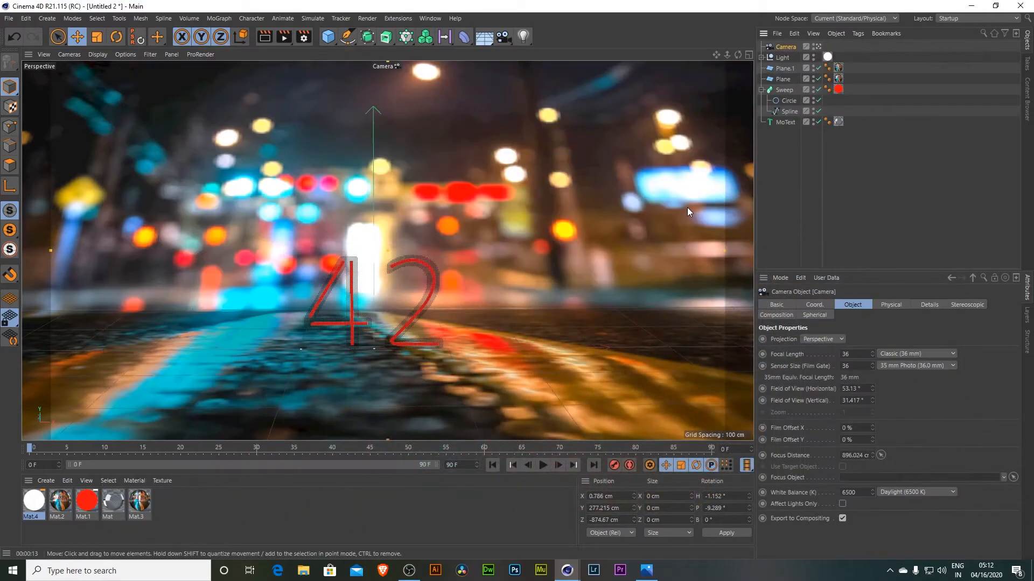
- Set the sweep's circle radius to 1 cm
left_click(788, 101)
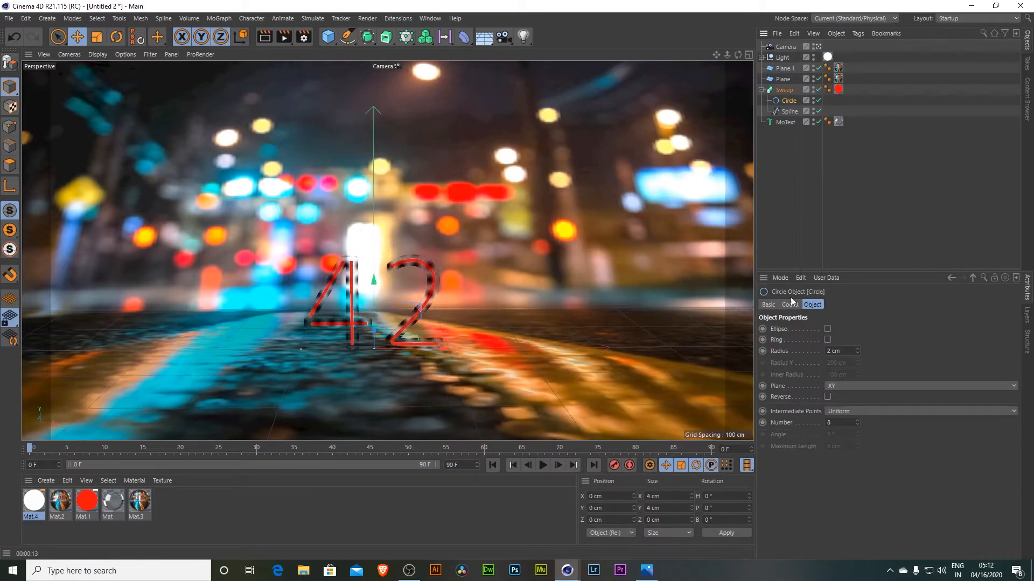
type("1")
key("Return")
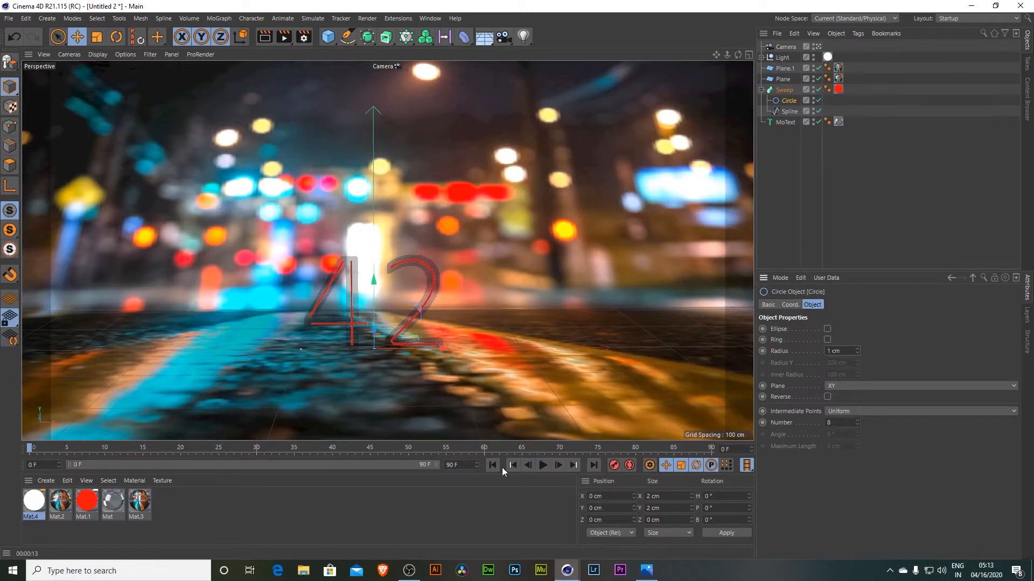
- Render the thinner sweep to the Picture Viewer and compare it with the previous render
left_click(466, 496)
key("shift+r")
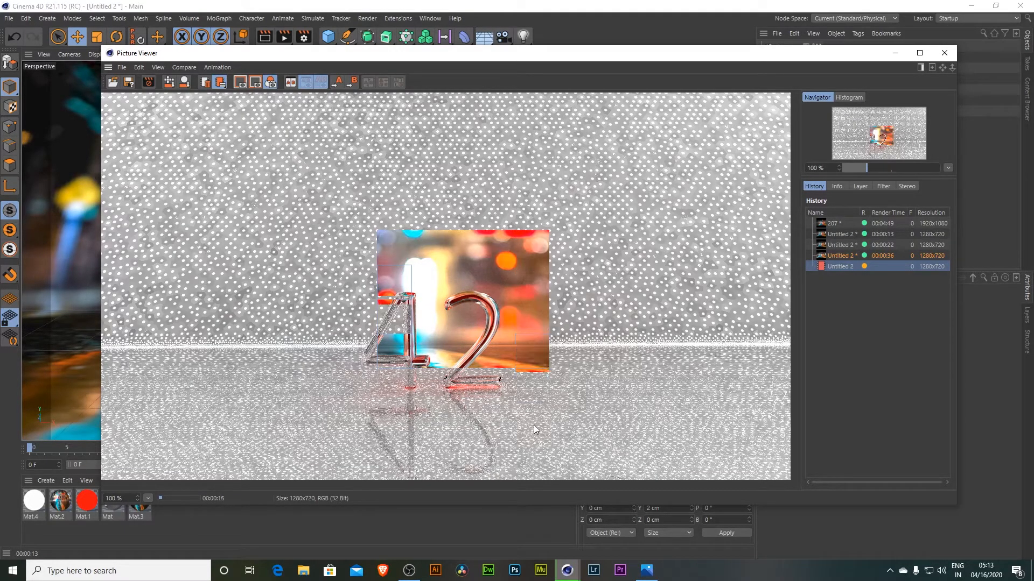
left_click(835, 257)
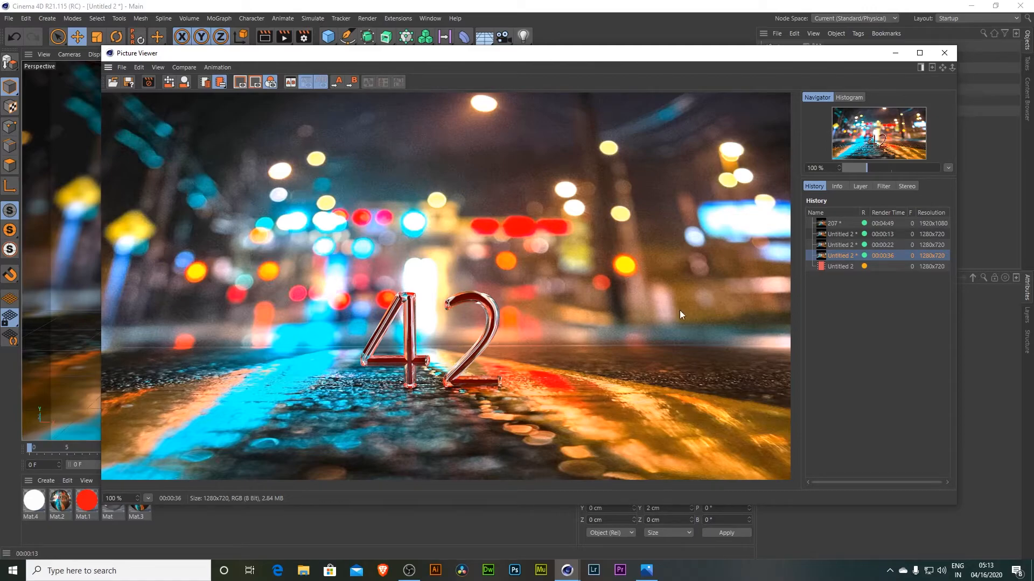
left_click(837, 267)
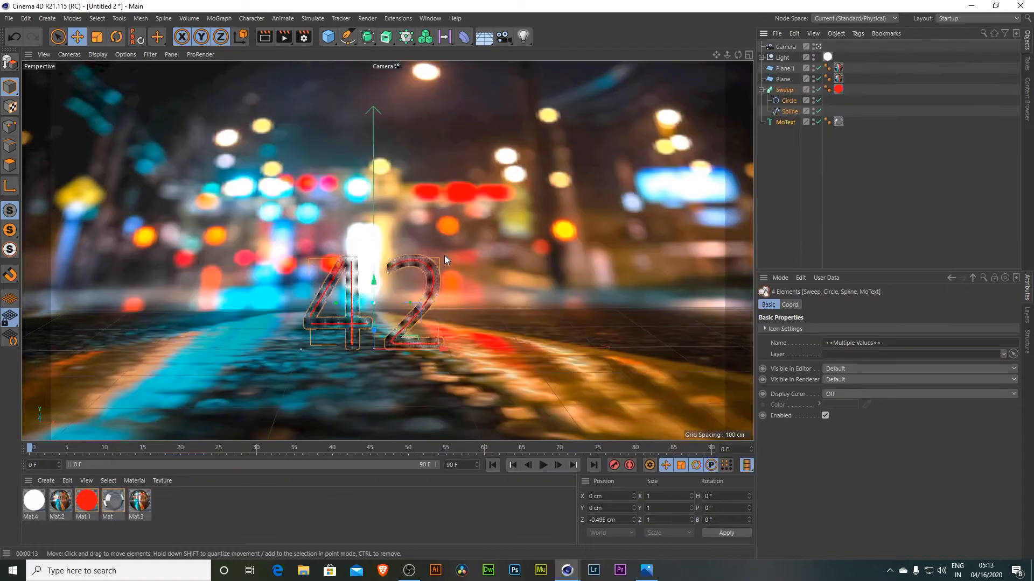
- Scale the 42 text and sweep up together and render the result to the Picture Viewer
left_click_drag(457, 251, 763, 204)
left_click(284, 37)
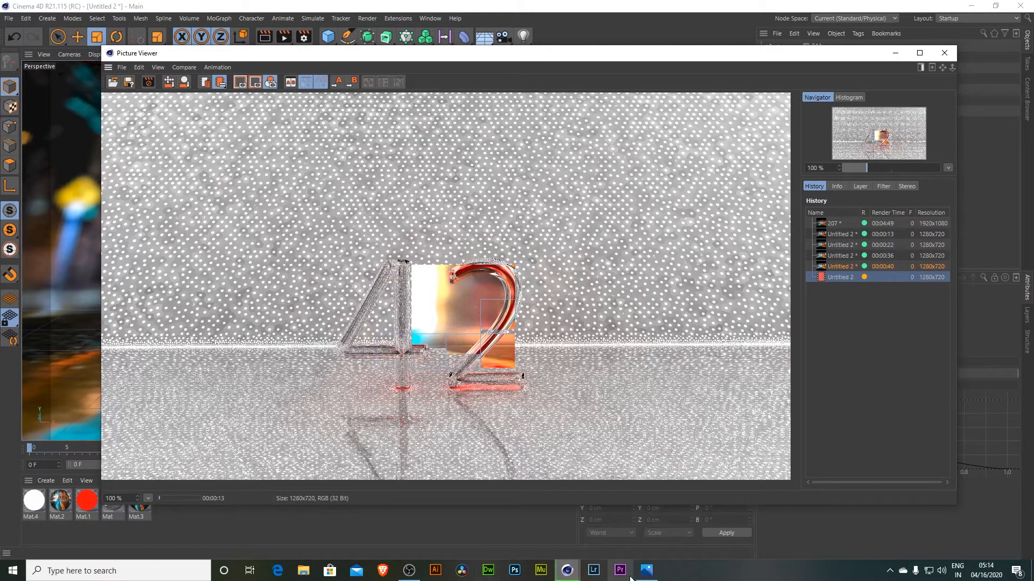
left_click(646, 570)
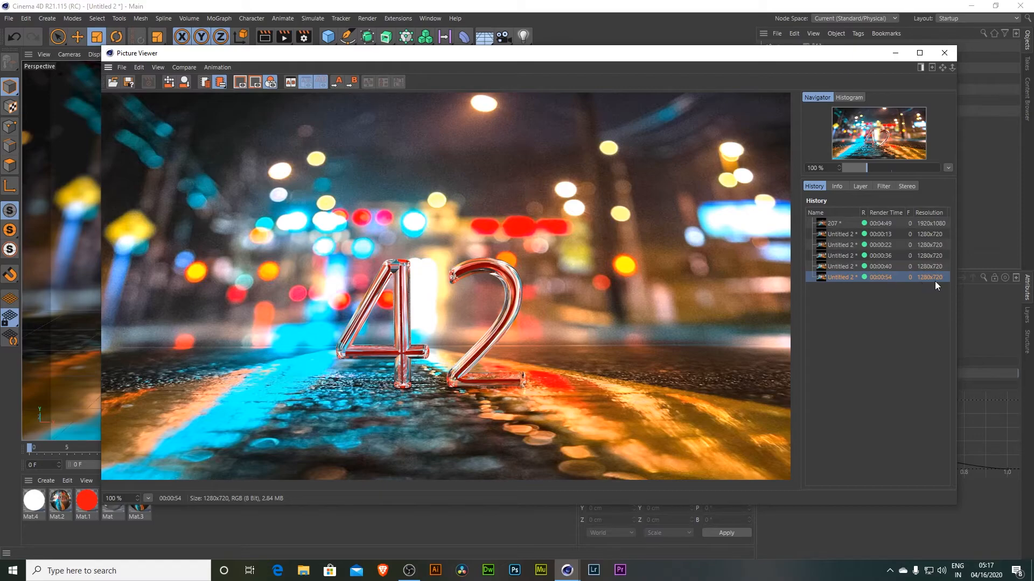
left_click(945, 52)
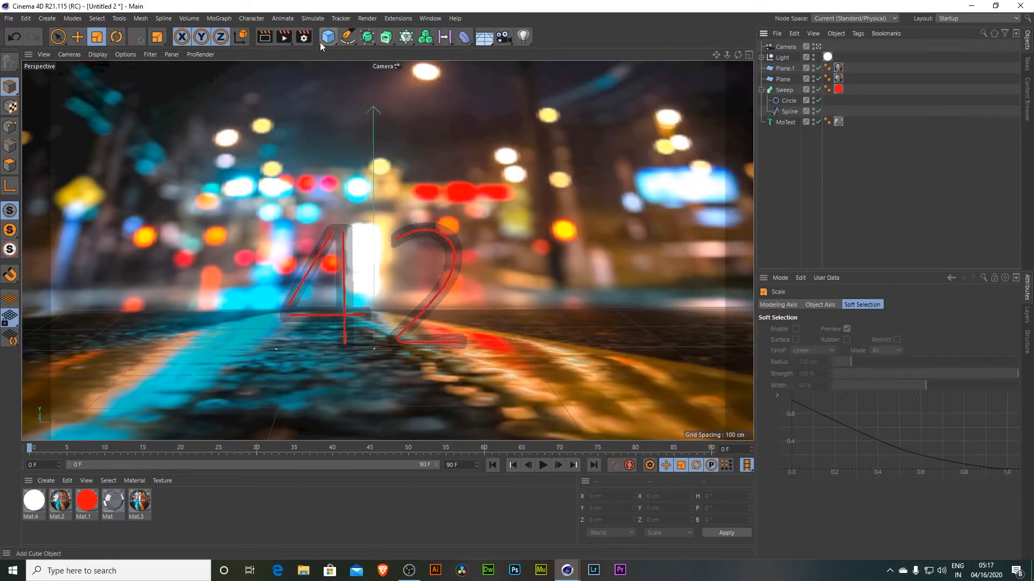
- Set the render output resolution to 1920 x 1080 pixels
left_click(304, 37)
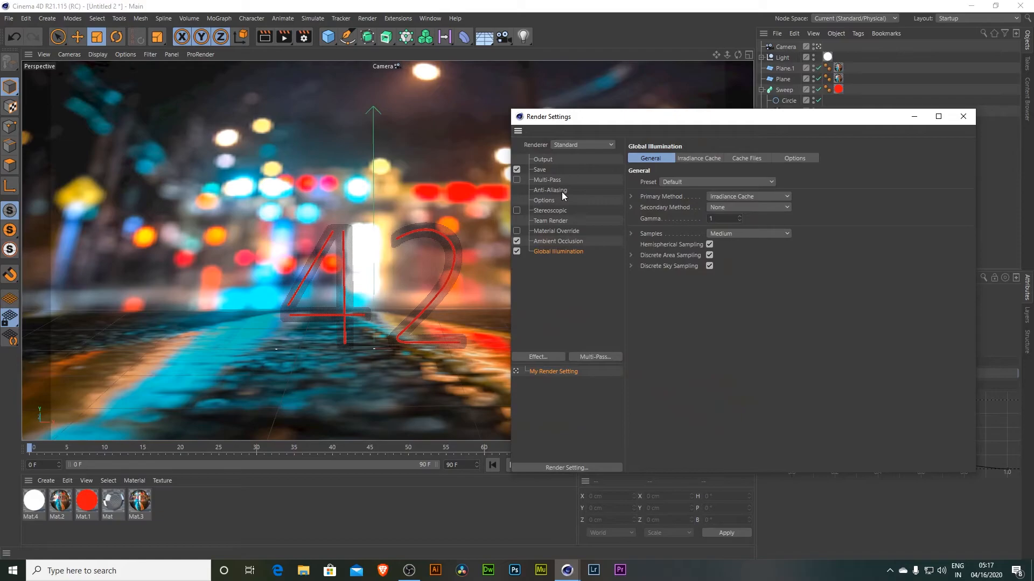
left_click(543, 169)
left_click(543, 159)
left_click(700, 169)
type("19")
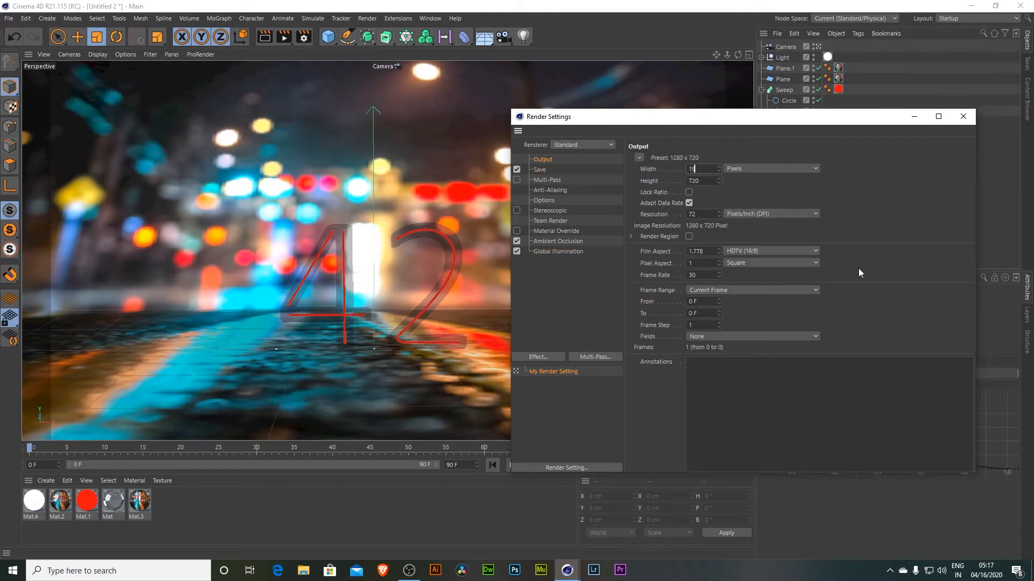
type("20")
key("Tab")
type("1080")
key("Return")
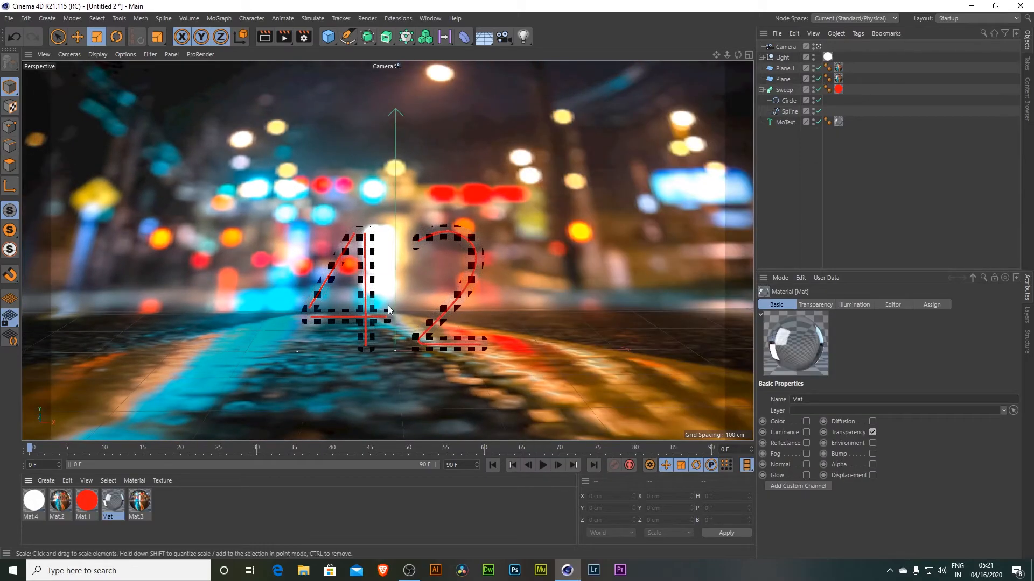
- Set the glass material's transparency Fresnel Reflectivity to 50%
double_click(112, 503)
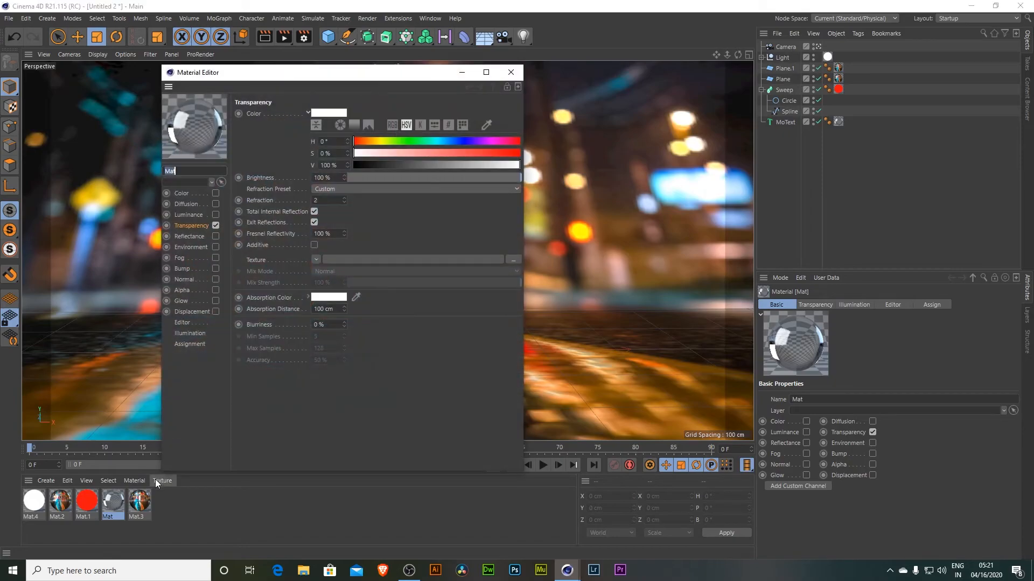
left_click(189, 227)
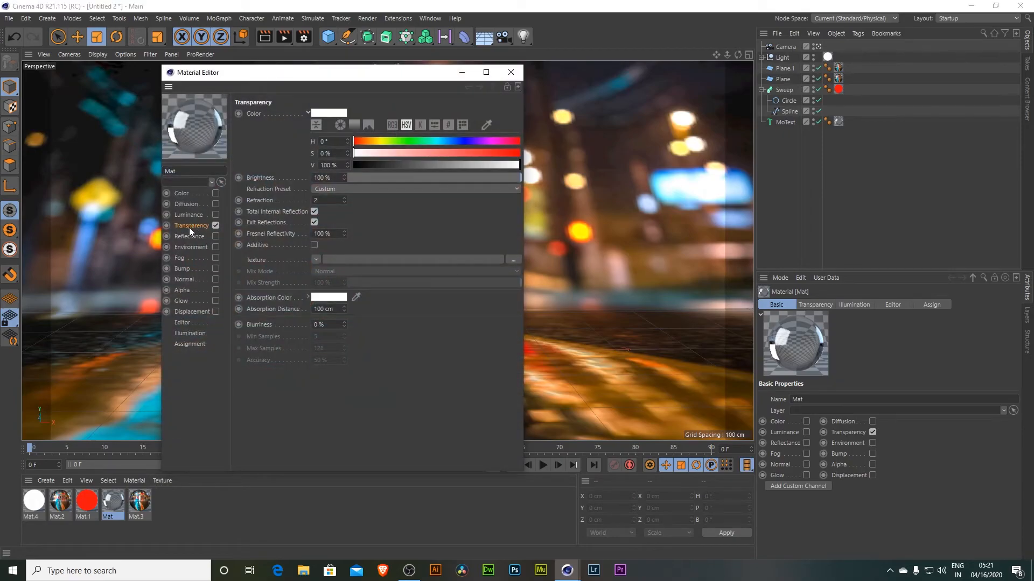
left_click(338, 234)
type("50")
key("Return")
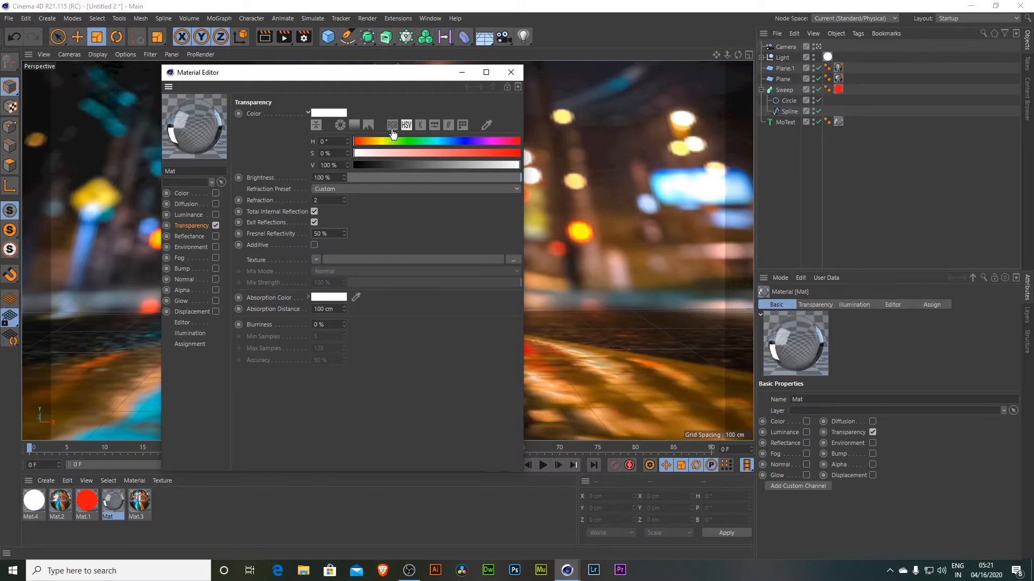
left_click(511, 72)
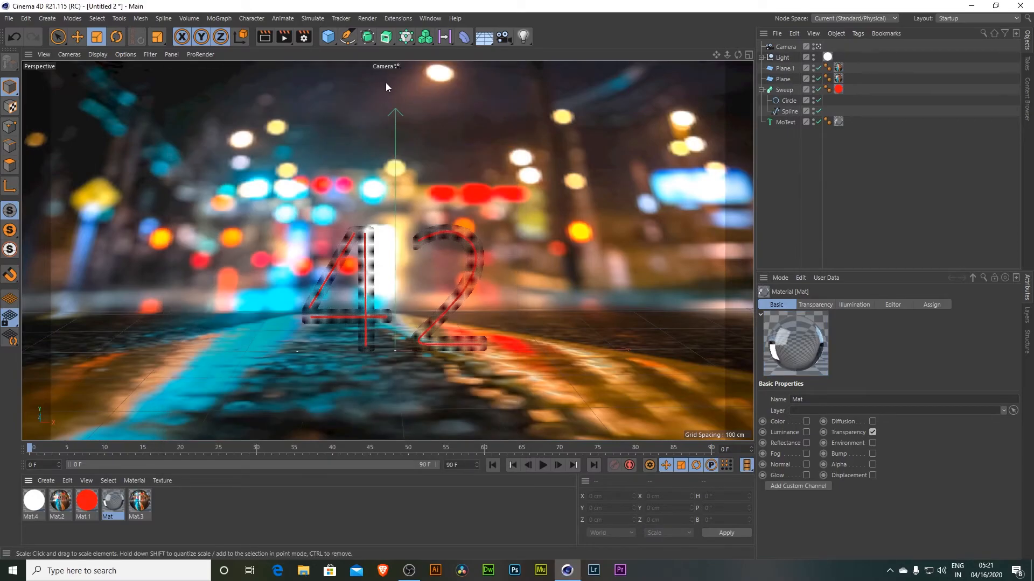
- Render the final 1920 x 1080 image to the Picture Viewer and compare it with the previous render
left_click(285, 37)
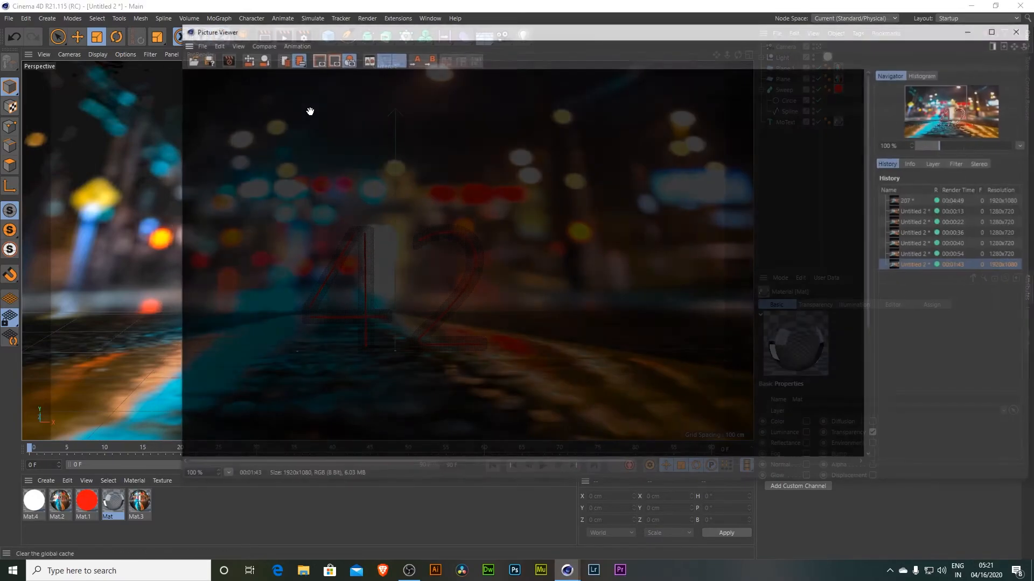
scroll(636, 347, "down", 1)
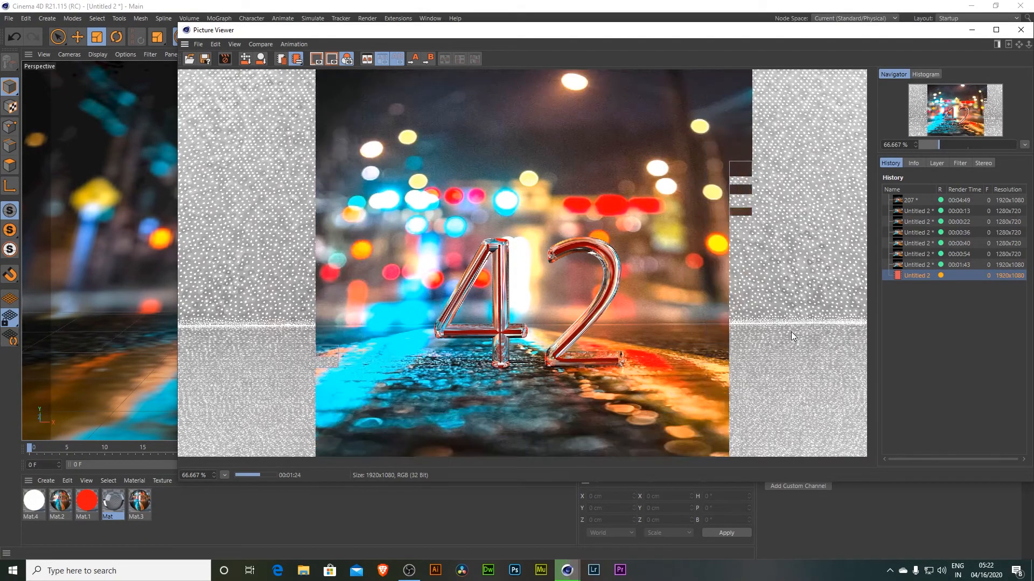
left_click(914, 266)
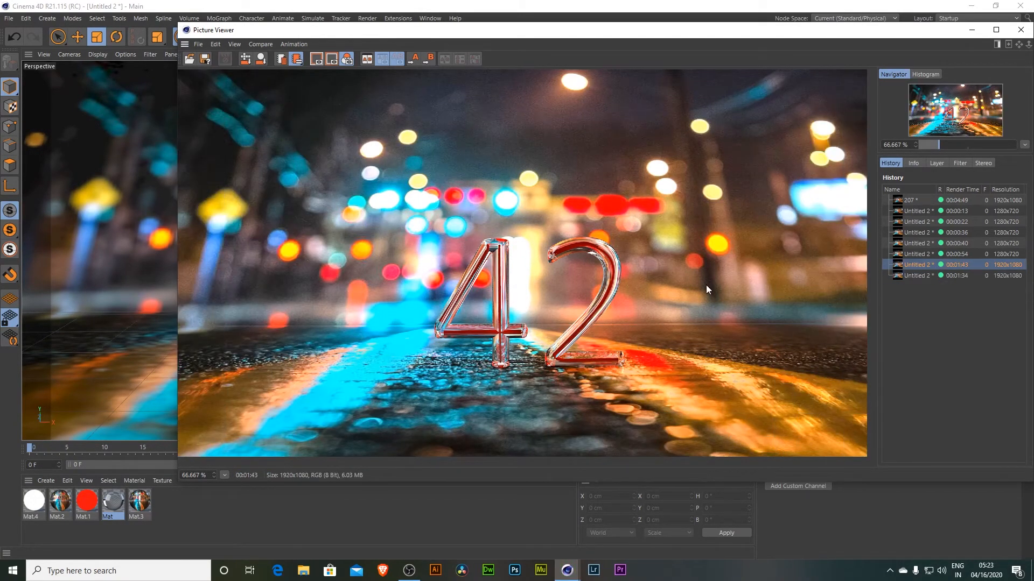
scroll(519, 331, "up", 1)
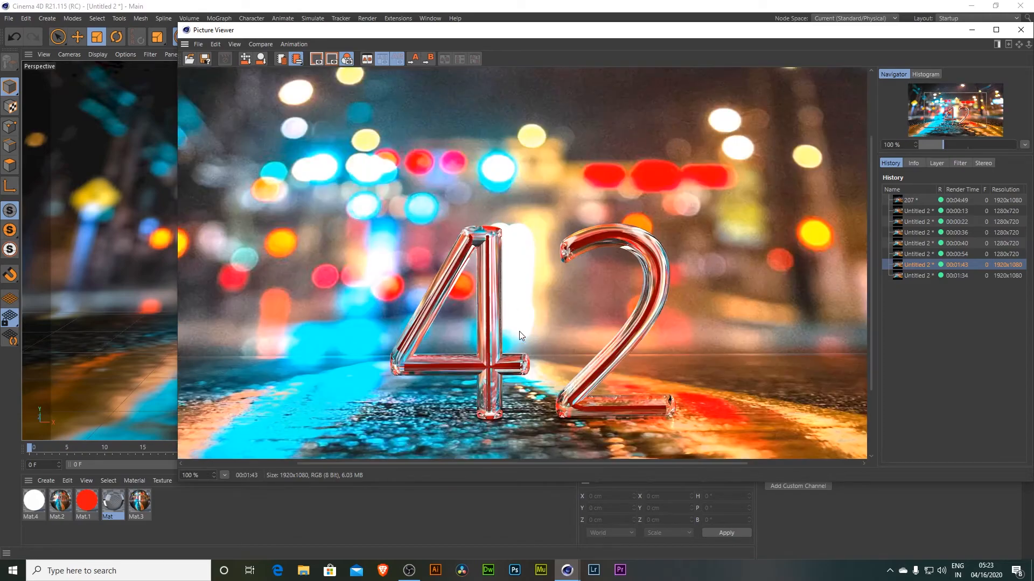
- Compare the last two 1920 x 1080 renders in the Picture Viewer history by switching between them
left_click_drag(581, 378, 585, 336)
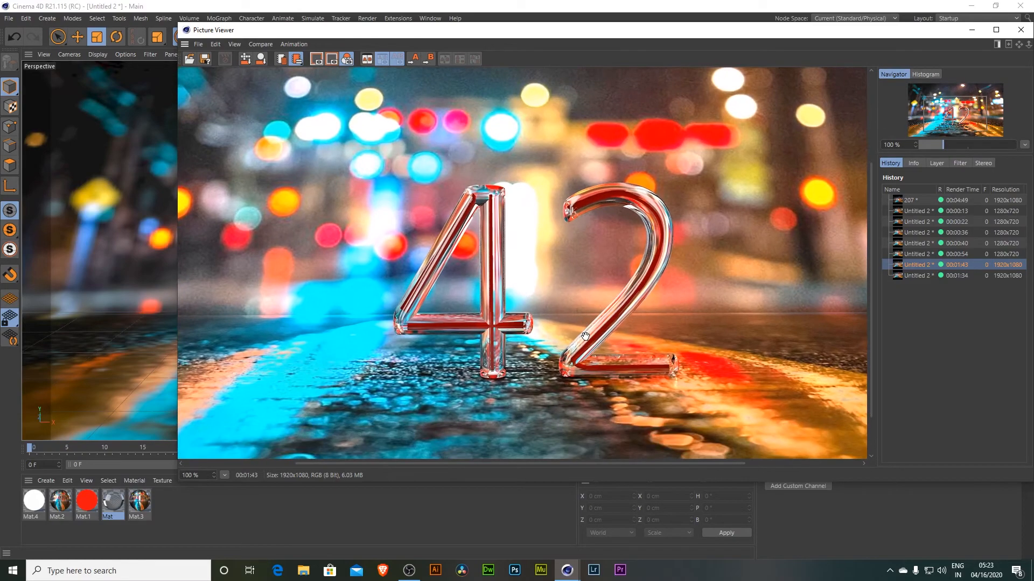
left_click(916, 276)
scroll(665, 299, "down", 1)
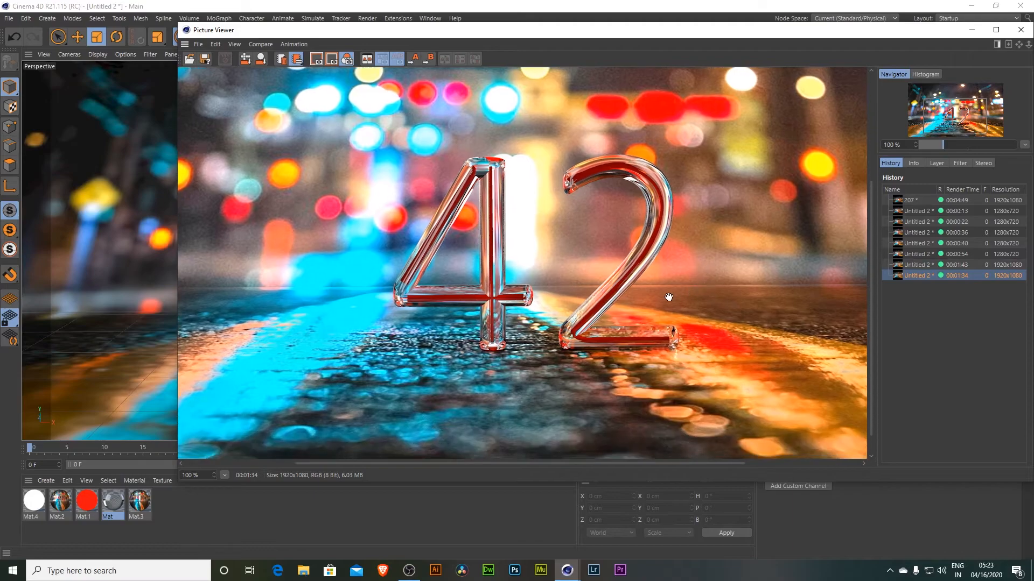
left_click(913, 264)
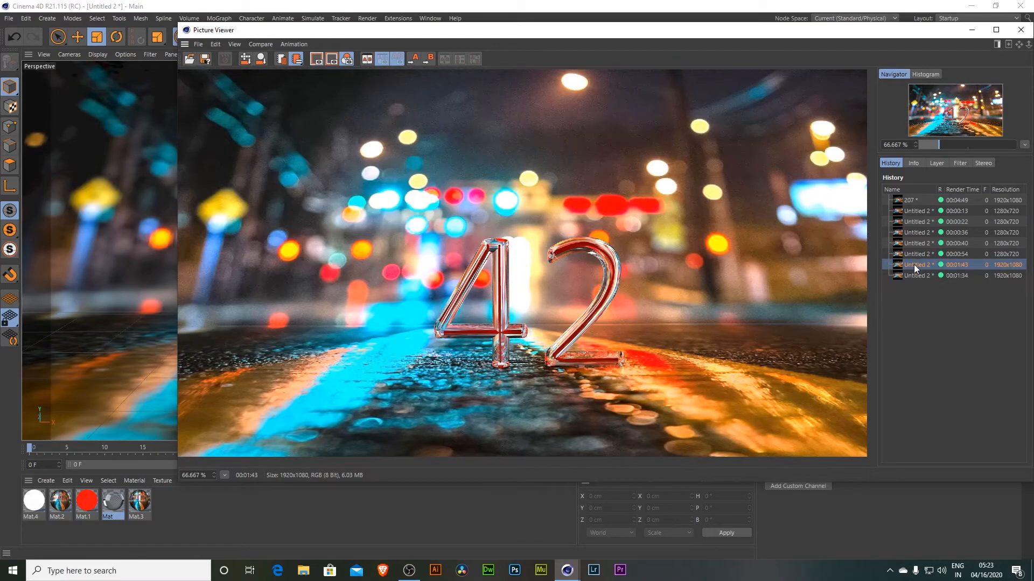
left_click(915, 274)
left_click(916, 264)
left_click(916, 276)
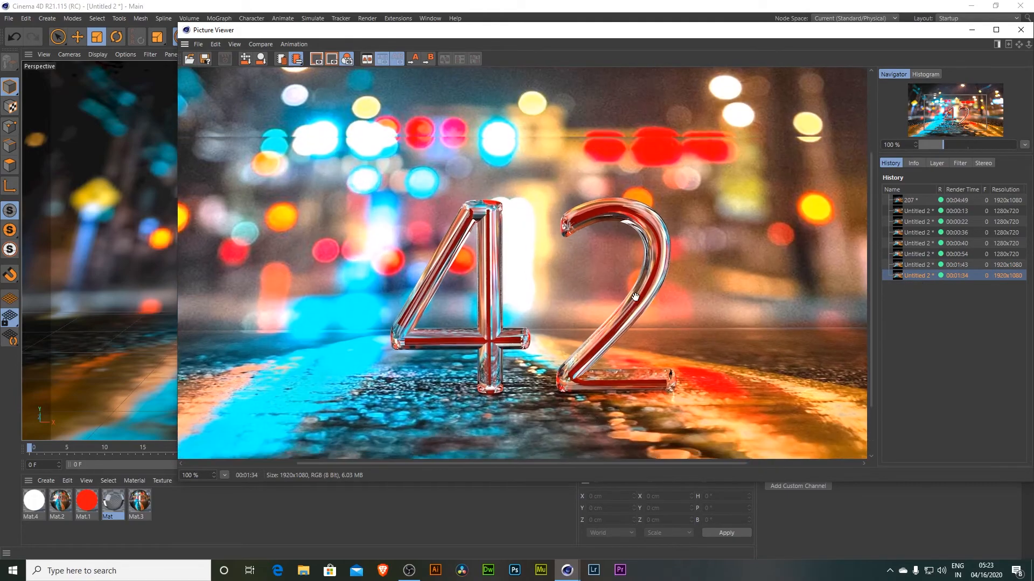
- Save the latest render as a JPG image named 42, raising the JPG quality to the maximum
right_click(916, 278)
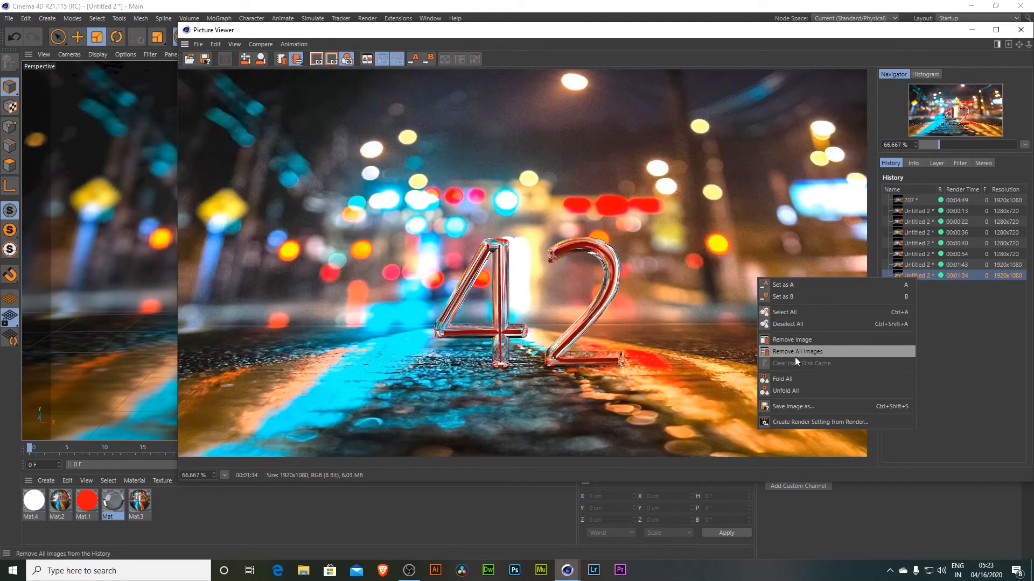
left_click(796, 409)
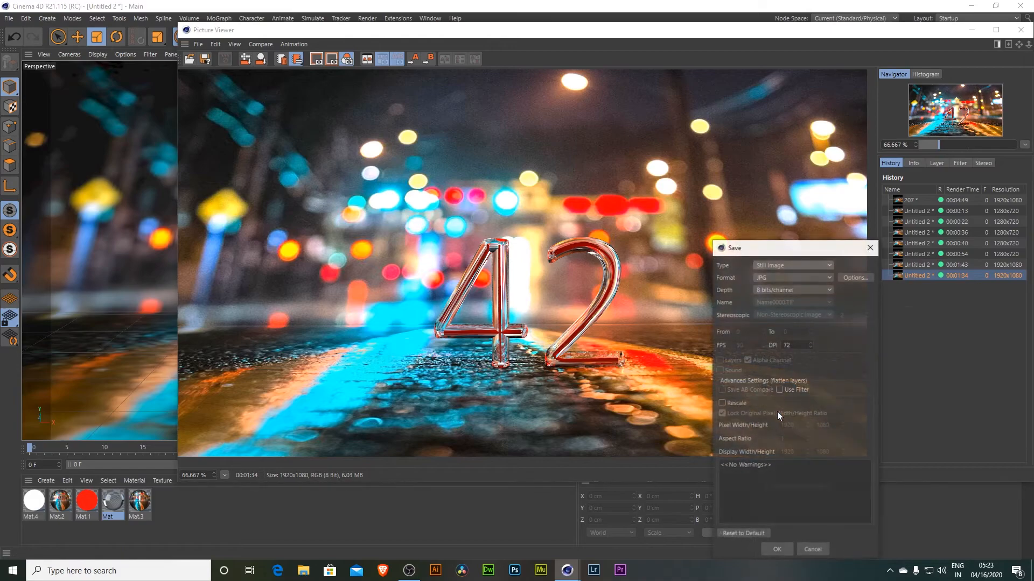
left_click(790, 277)
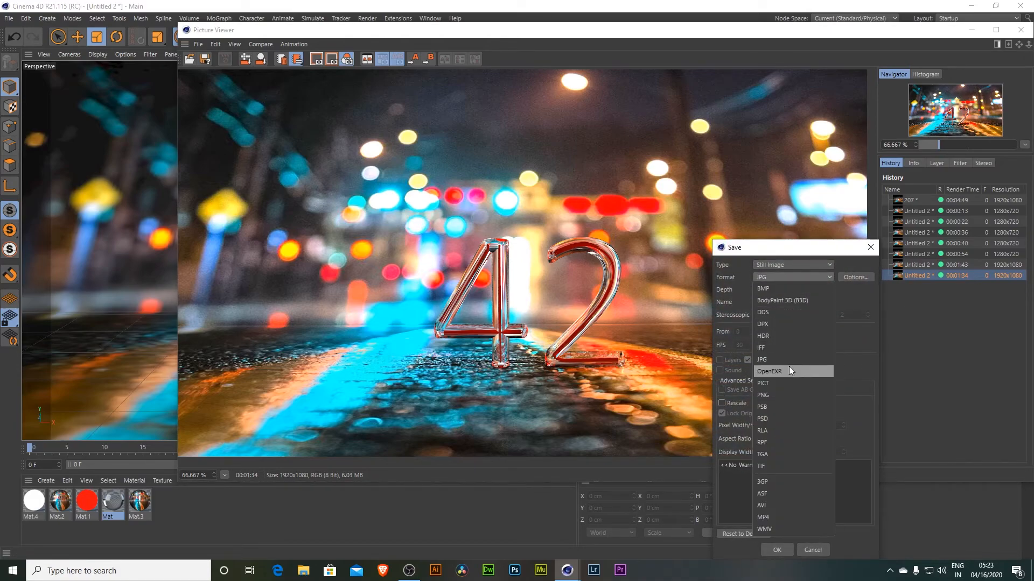
left_click(766, 359)
left_click(850, 277)
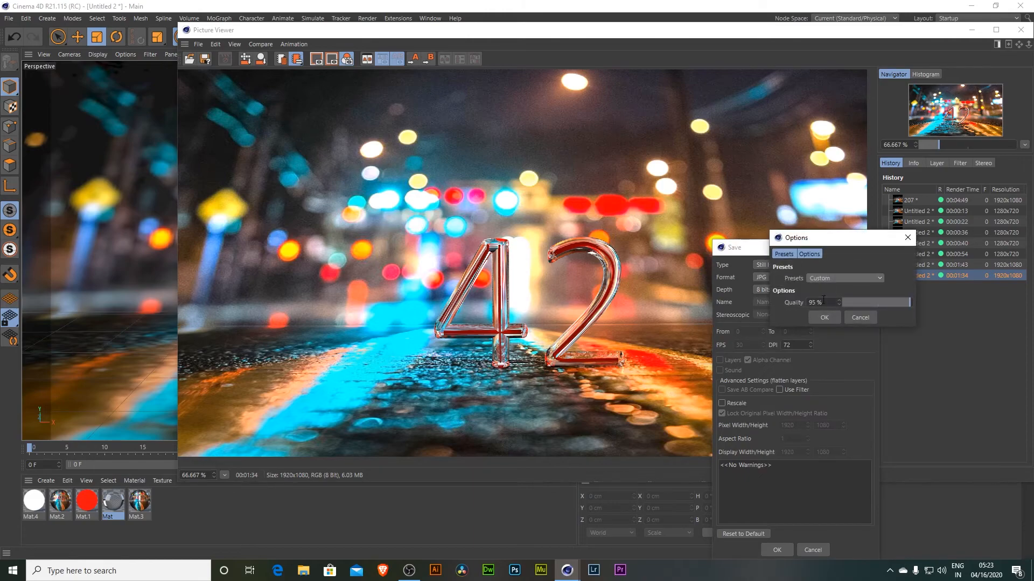
left_click_drag(883, 305, 941, 302)
left_click(853, 317)
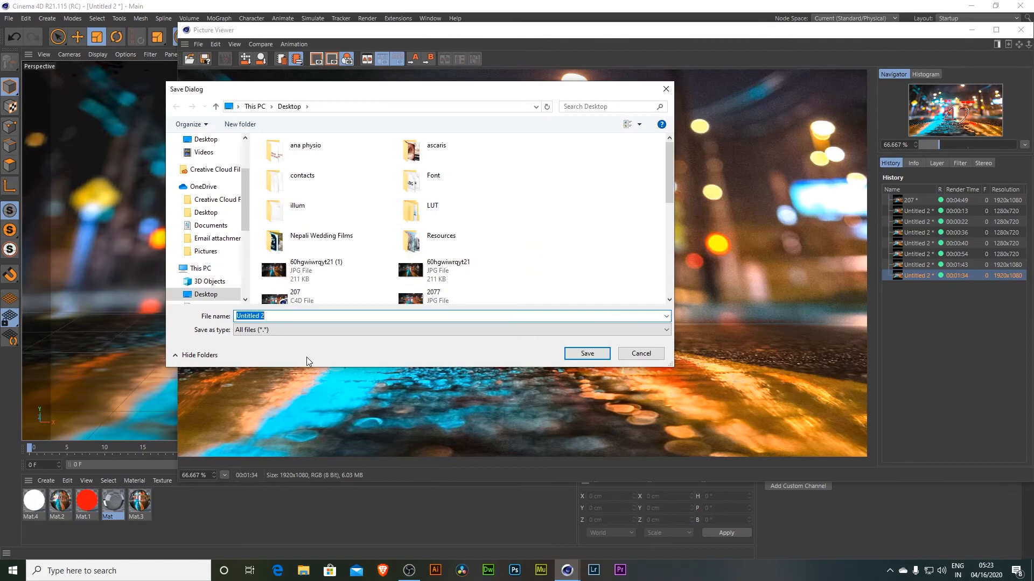
type("42")
left_click(575, 354)
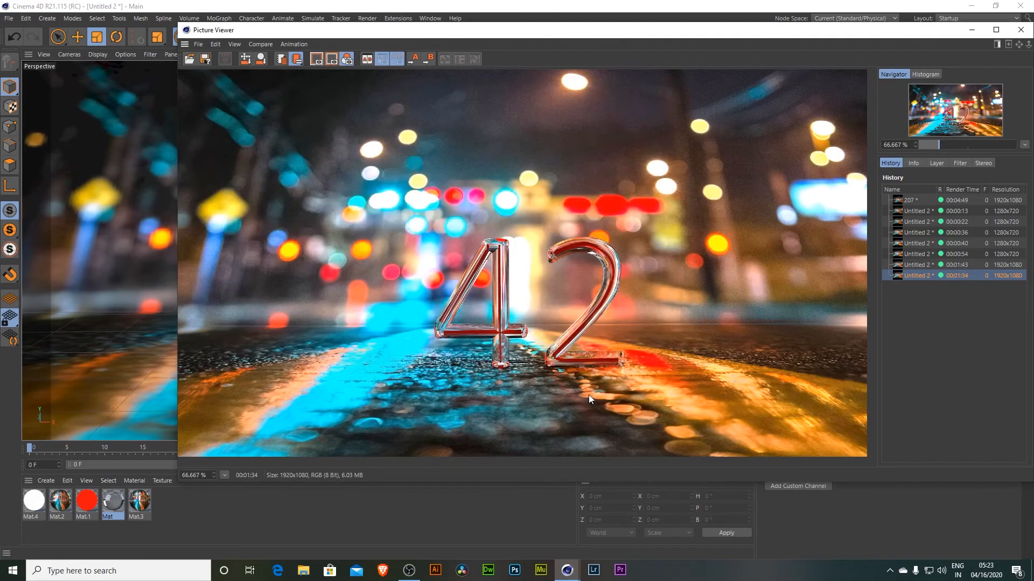
- Return to the main Cinema 4D window and save the project file
key("super+d")
left_click(341, 295)
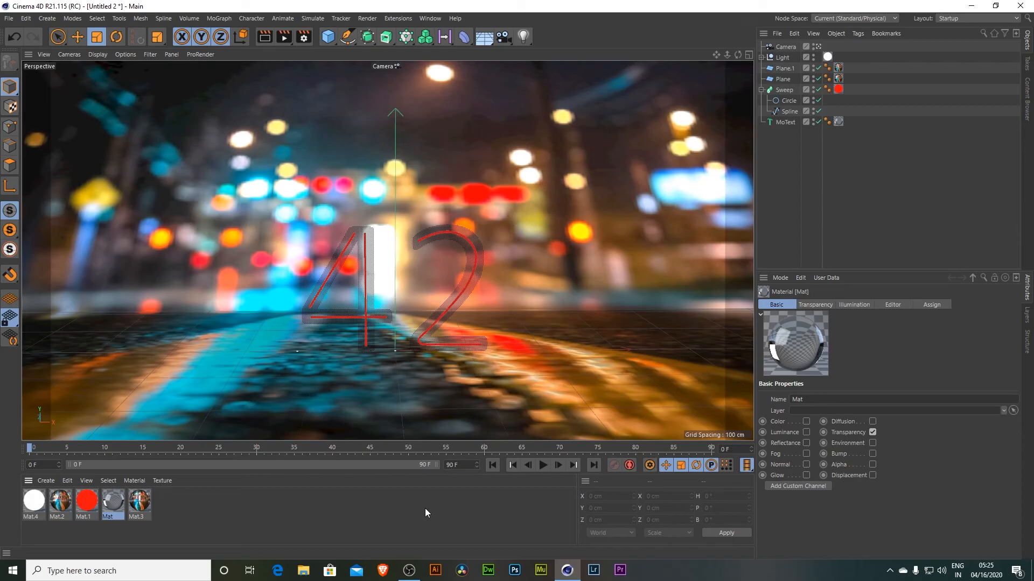
key("ctrl+s")
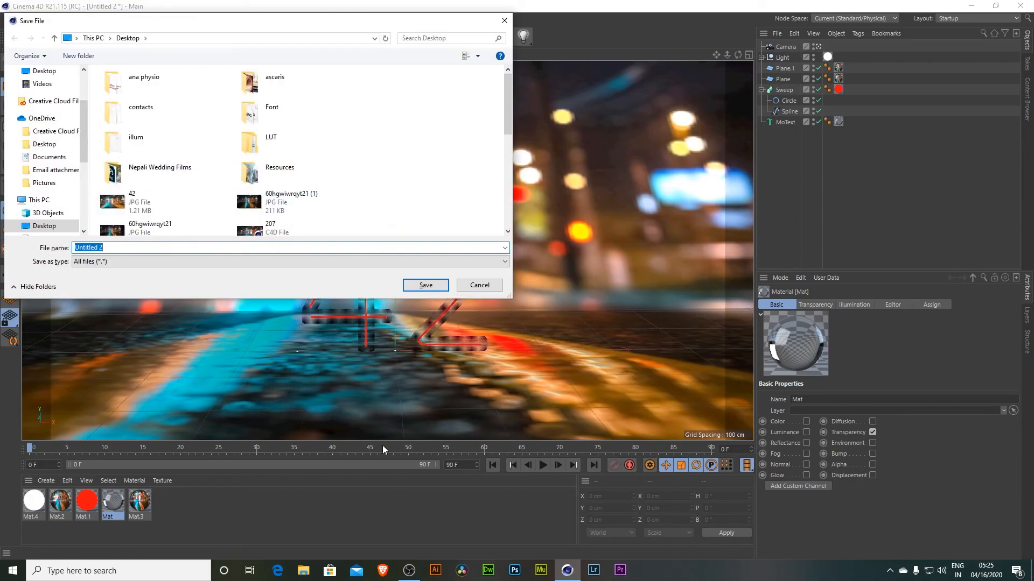